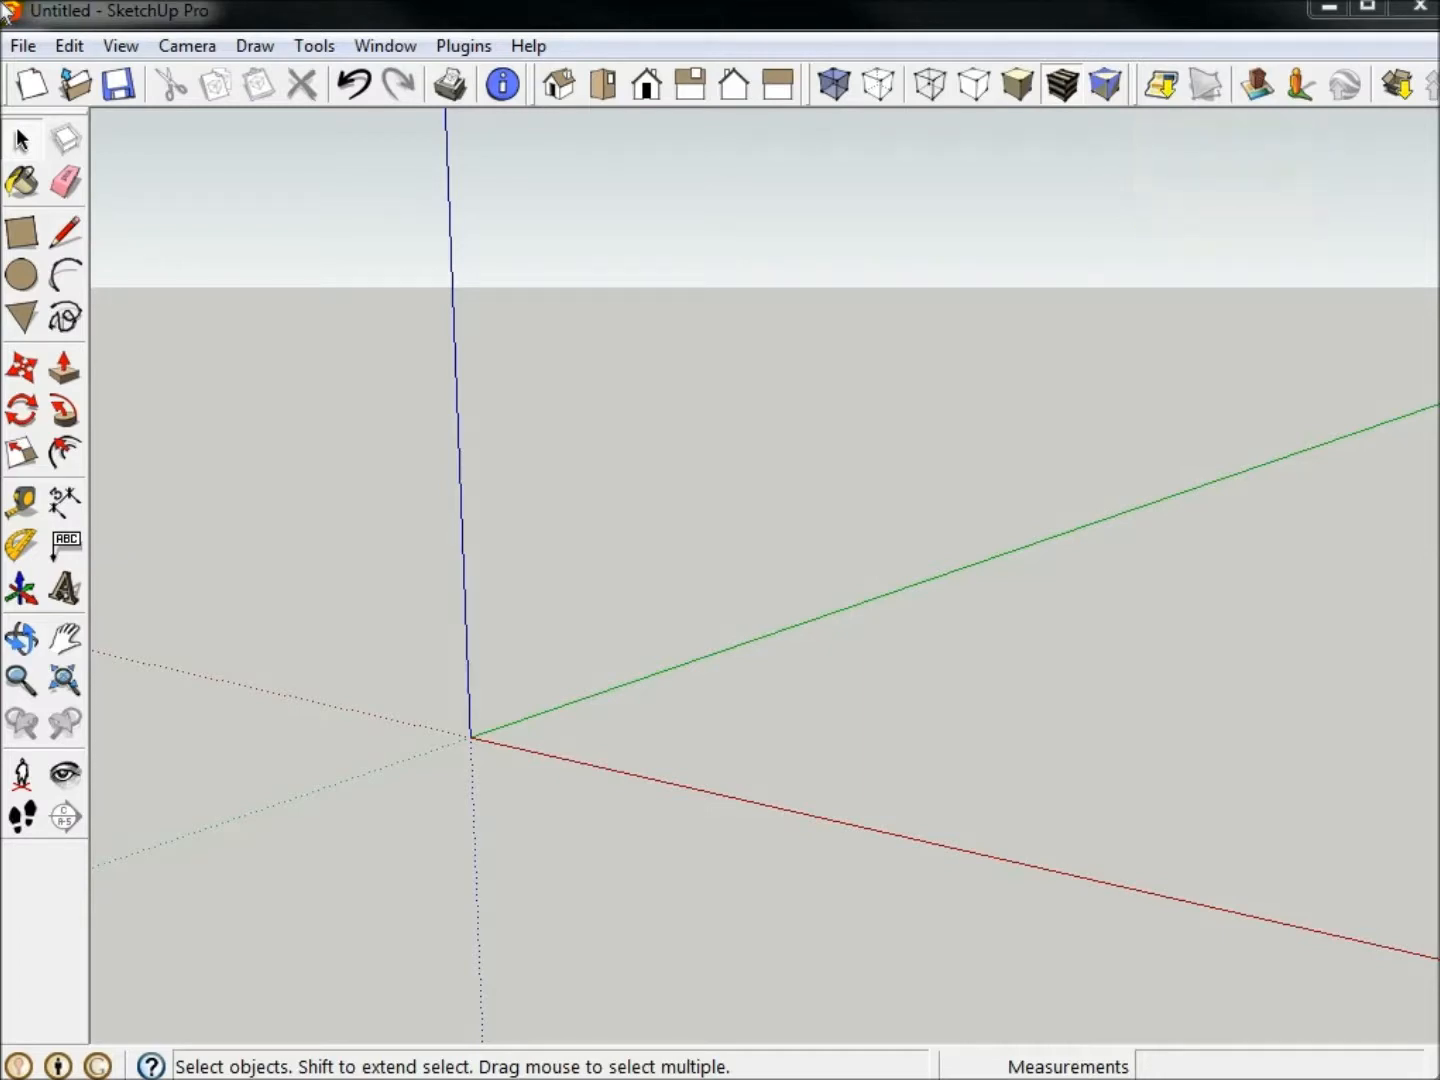
- Open the Add Location map for the model, enlarge its window and look up the property's street address
{"action": "double_click", "coordinate": [1138, 85]}
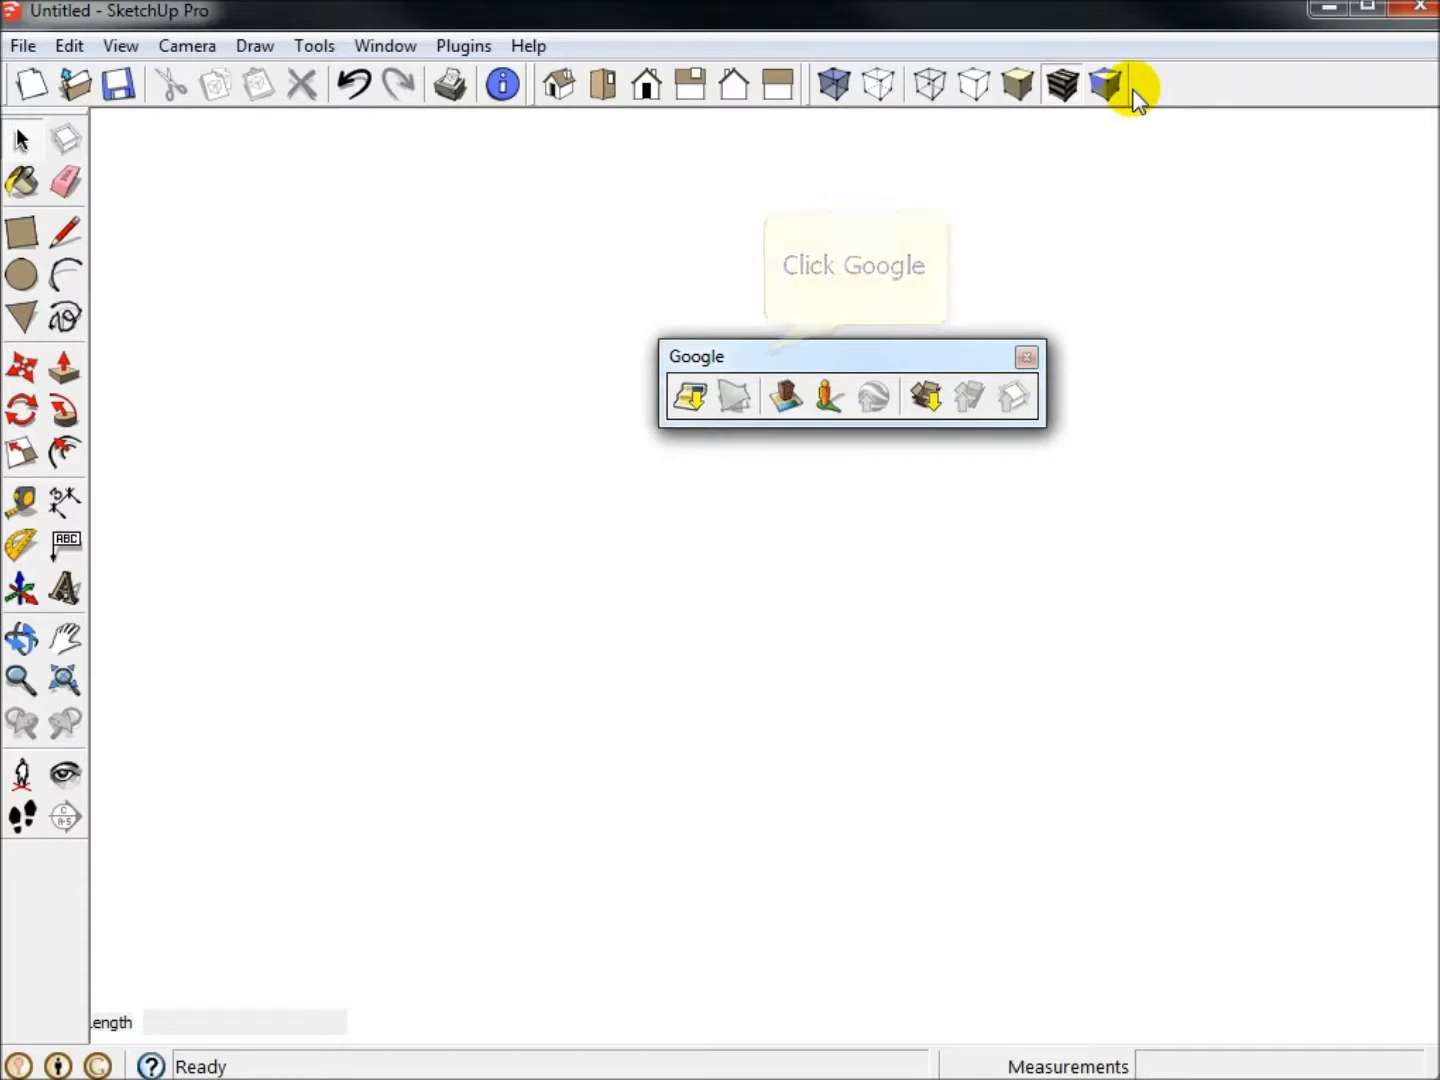
{"action": "double_click", "coordinate": [764, 356]}
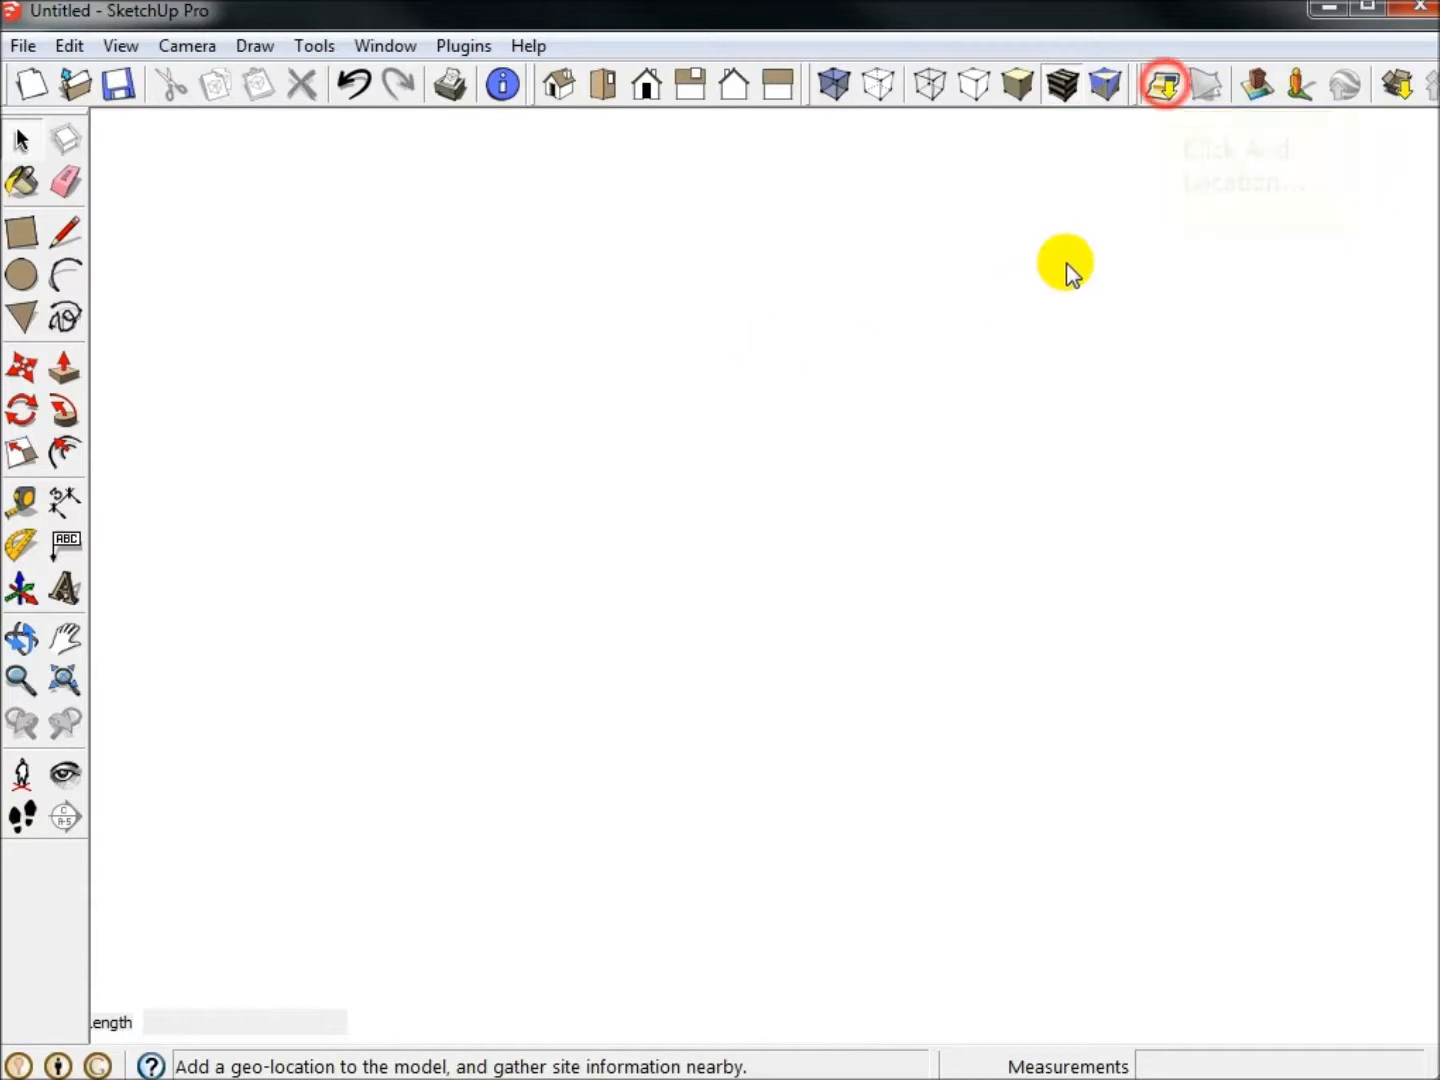
{"action": "left_click", "coordinate": [1163, 82]}
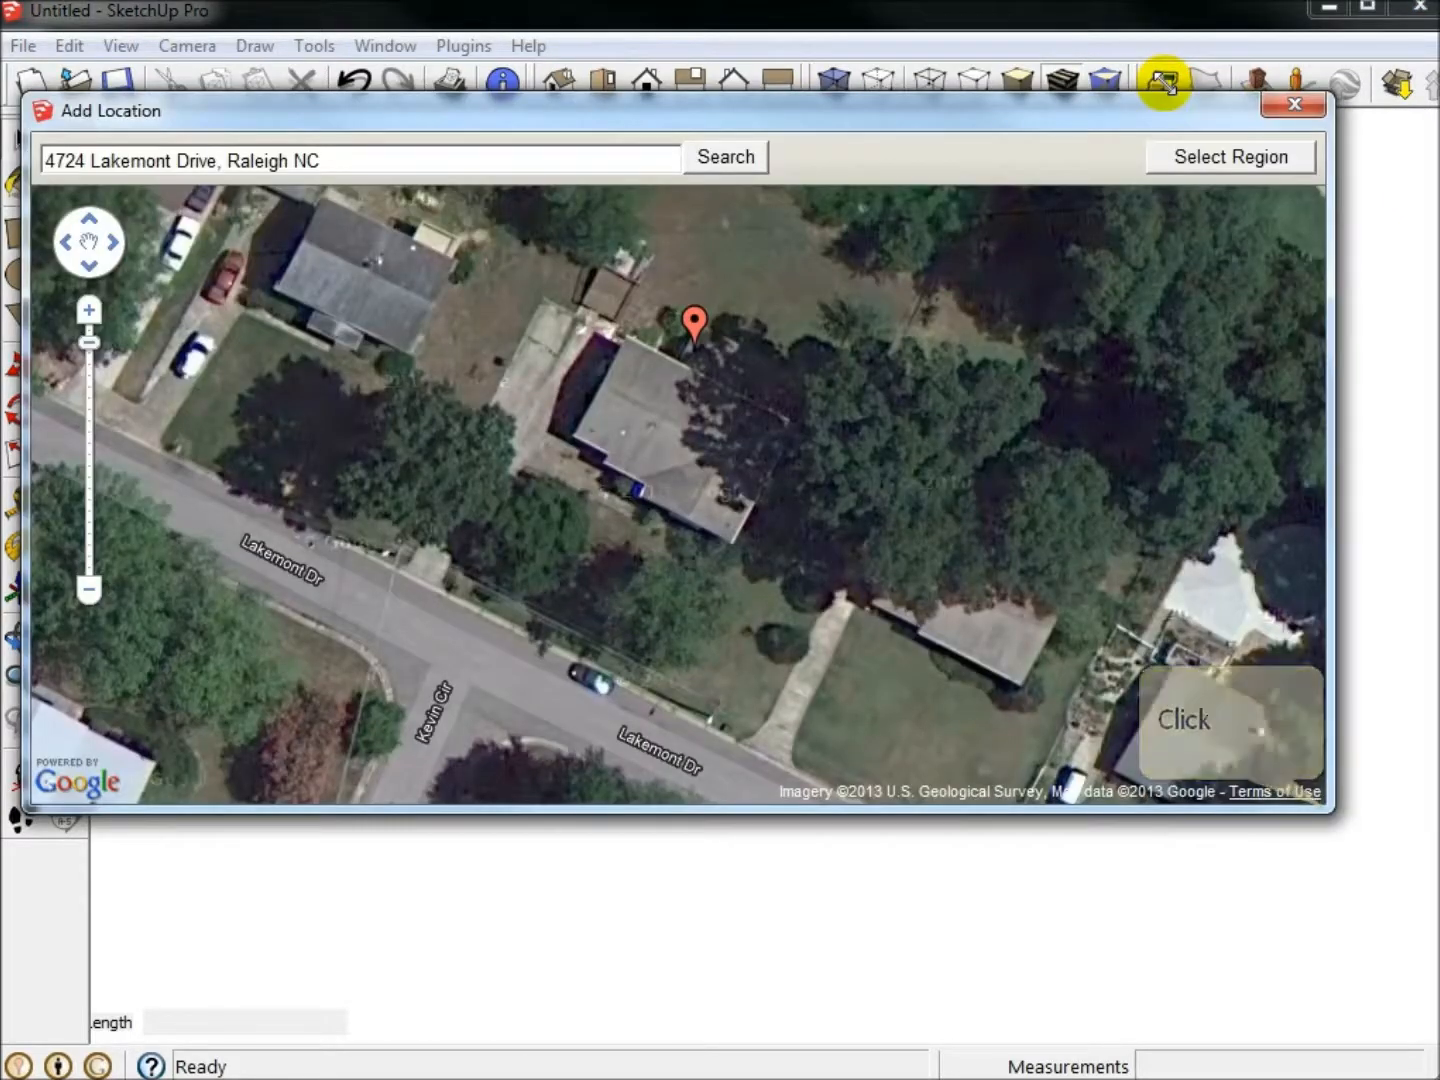
{"action": "left_click_drag", "start_coordinate": [1324, 805], "coordinate": [1365, 968]}
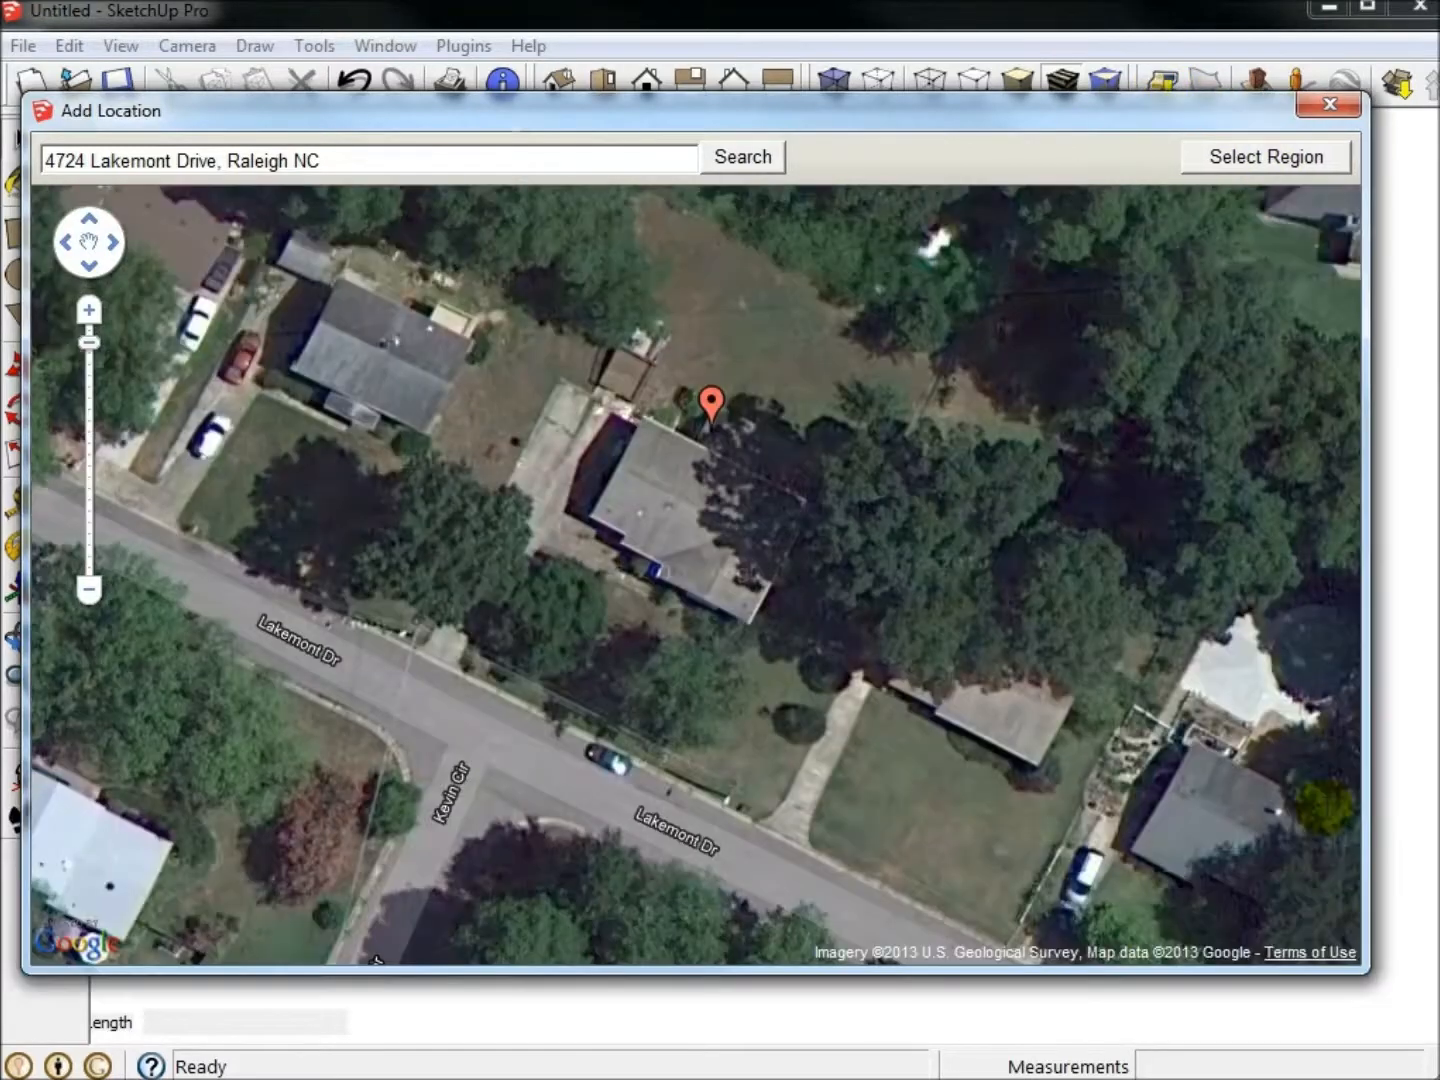
{"action": "triple_click", "coordinate": [346, 159]}
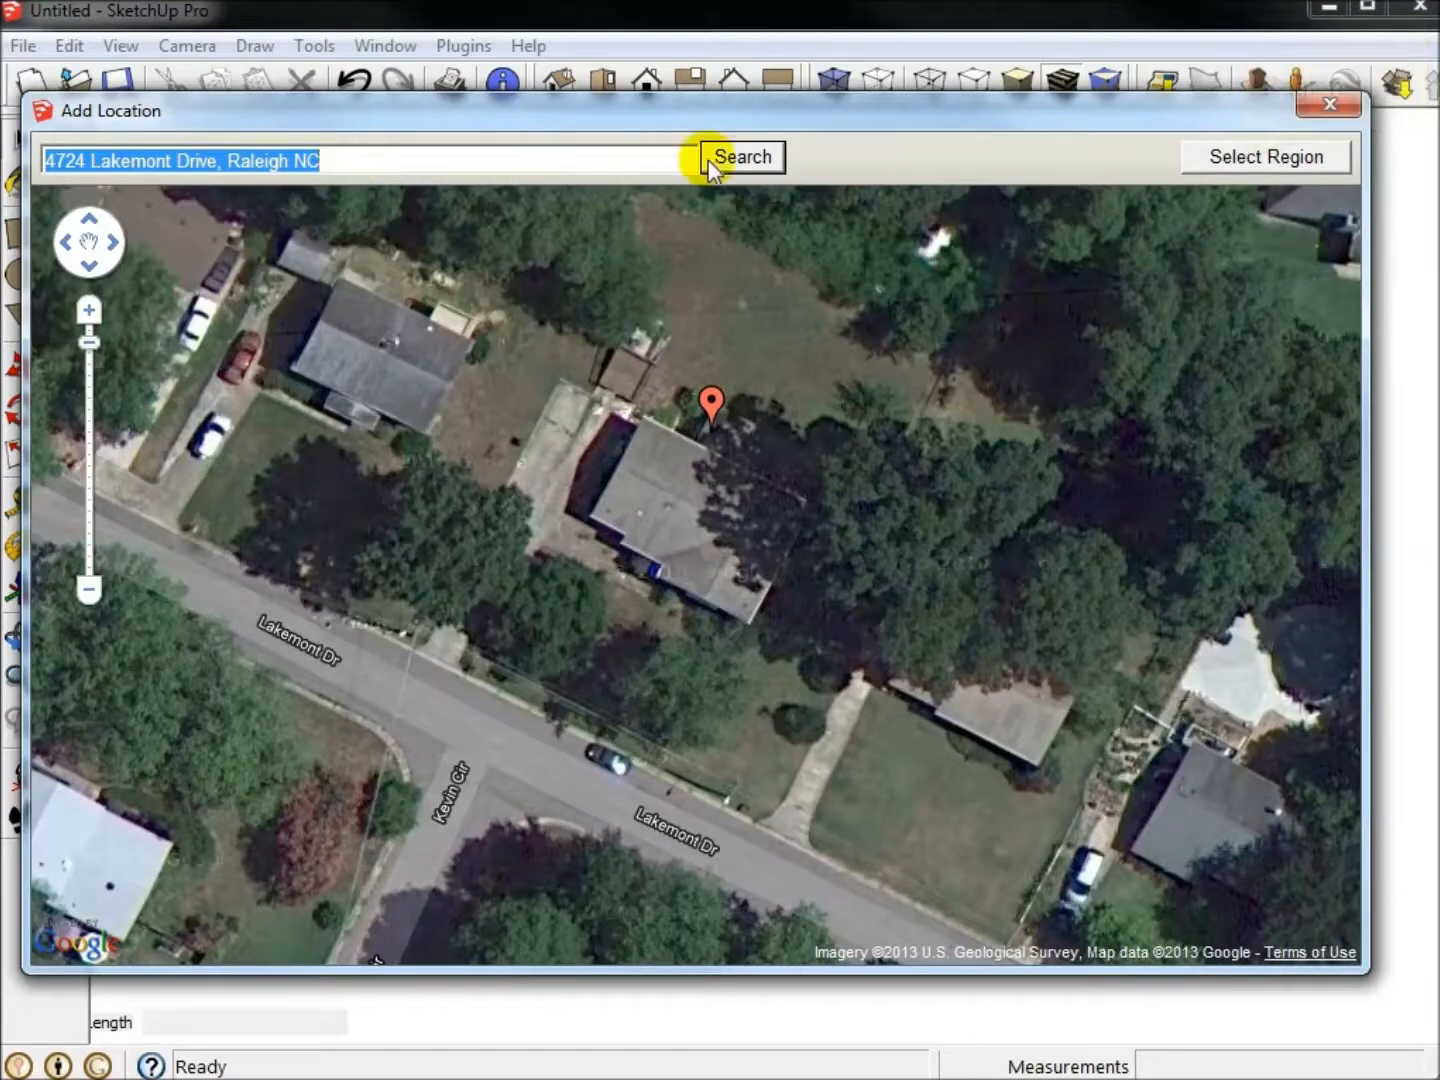
{"action": "left_click", "coordinate": [1241, 157]}
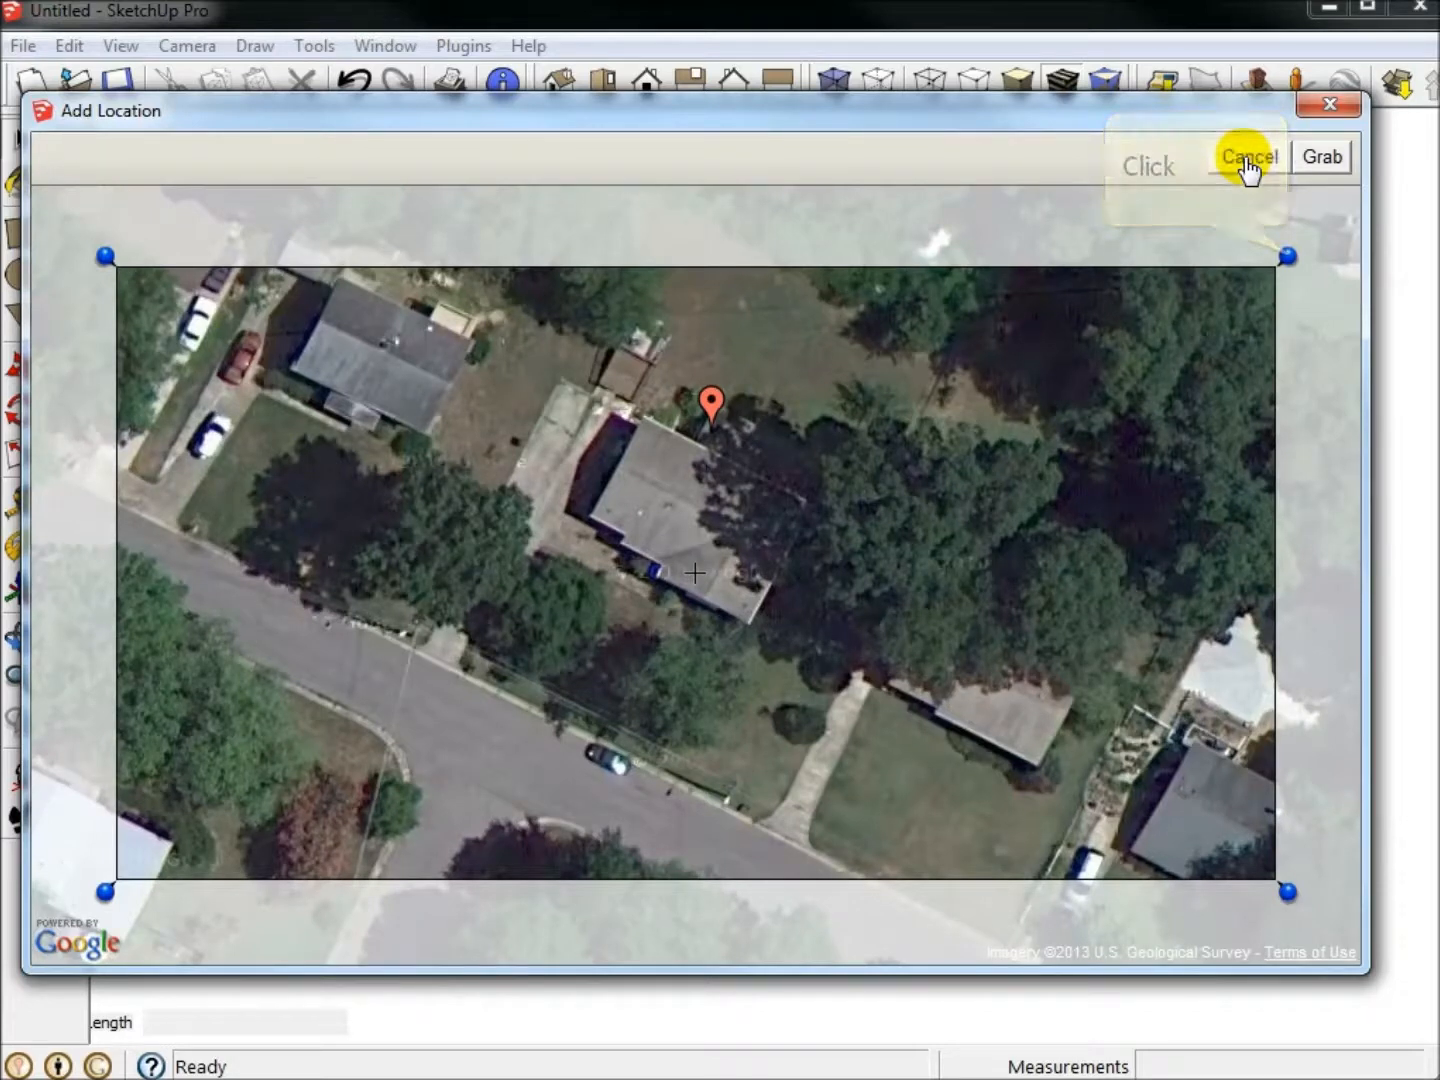
{"action": "left_click_drag", "start_coordinate": [1288, 257], "coordinate": [1248, 229]}
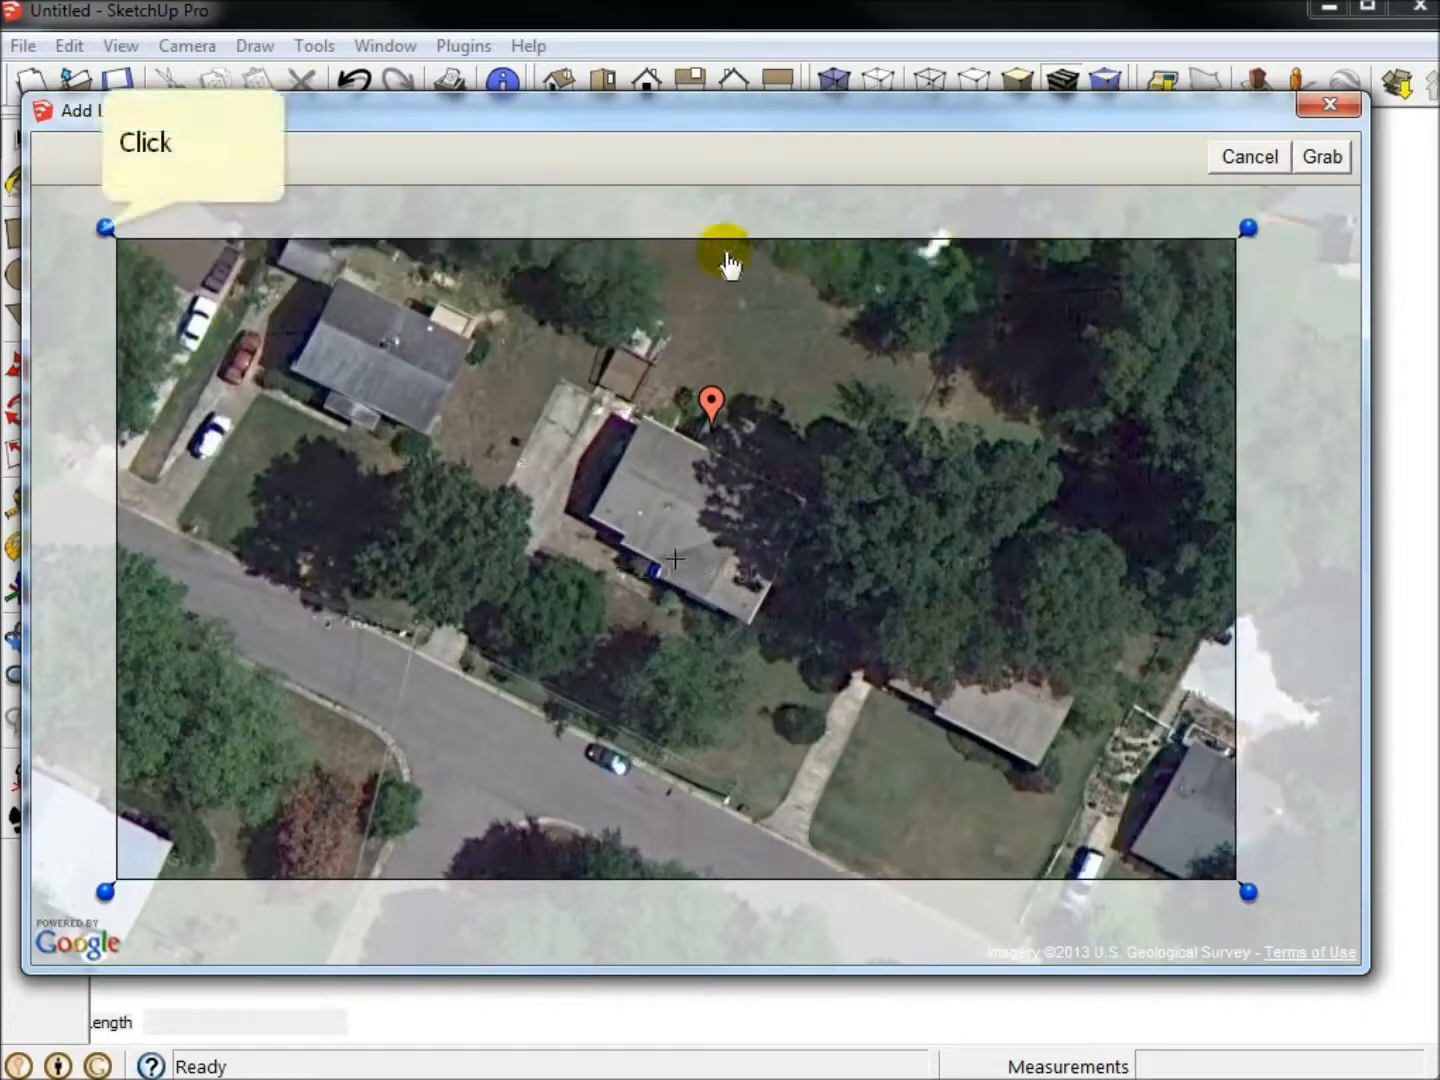
{"action": "left_click_drag", "start_coordinate": [104, 230], "coordinate": [257, 191]}
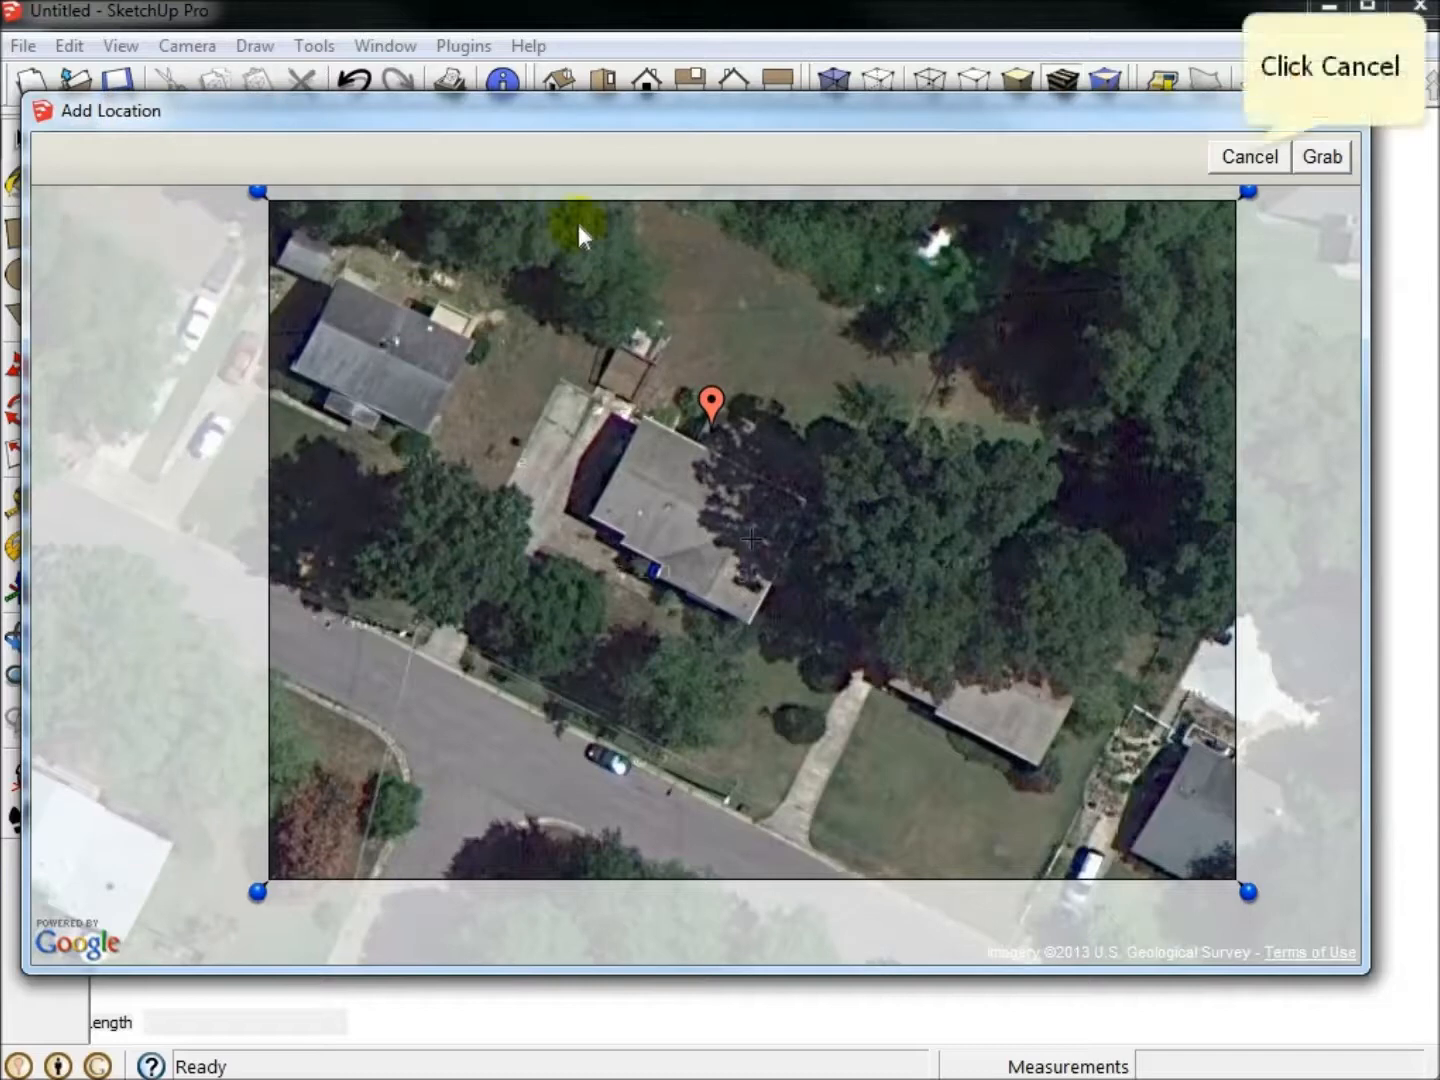
{"action": "left_click", "coordinate": [1248, 158]}
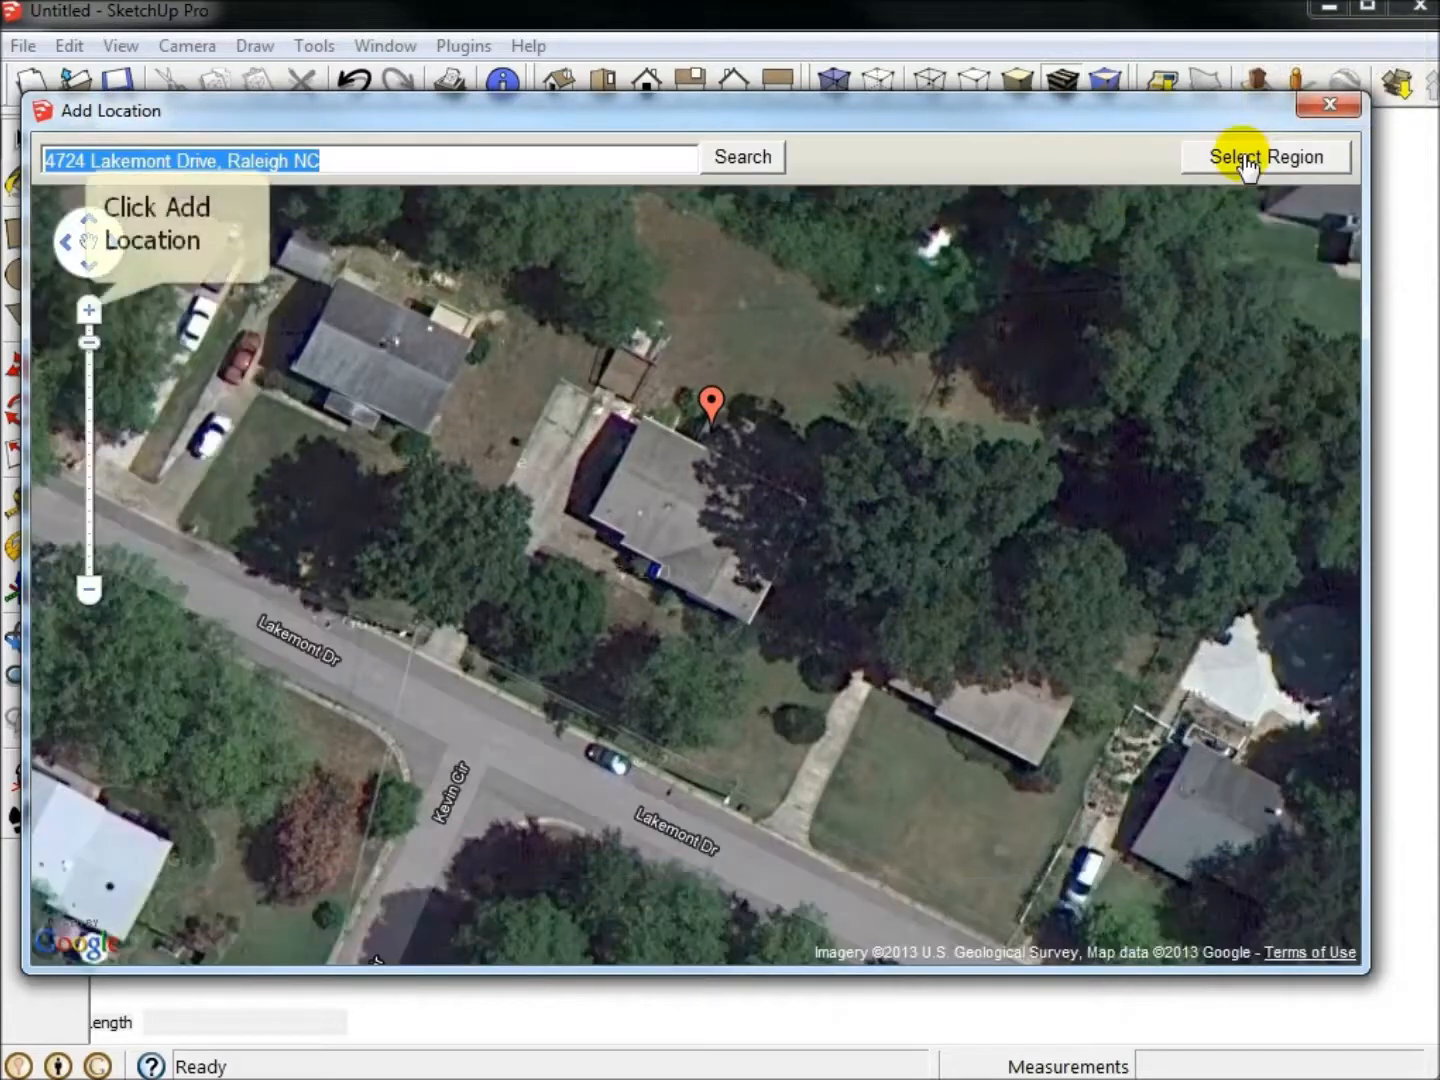
- Import a satellite image region around the marked house, reaching from the wooded backyard to the street and the neighbouring house's driveway
{"action": "left_click", "coordinate": [89, 311]}
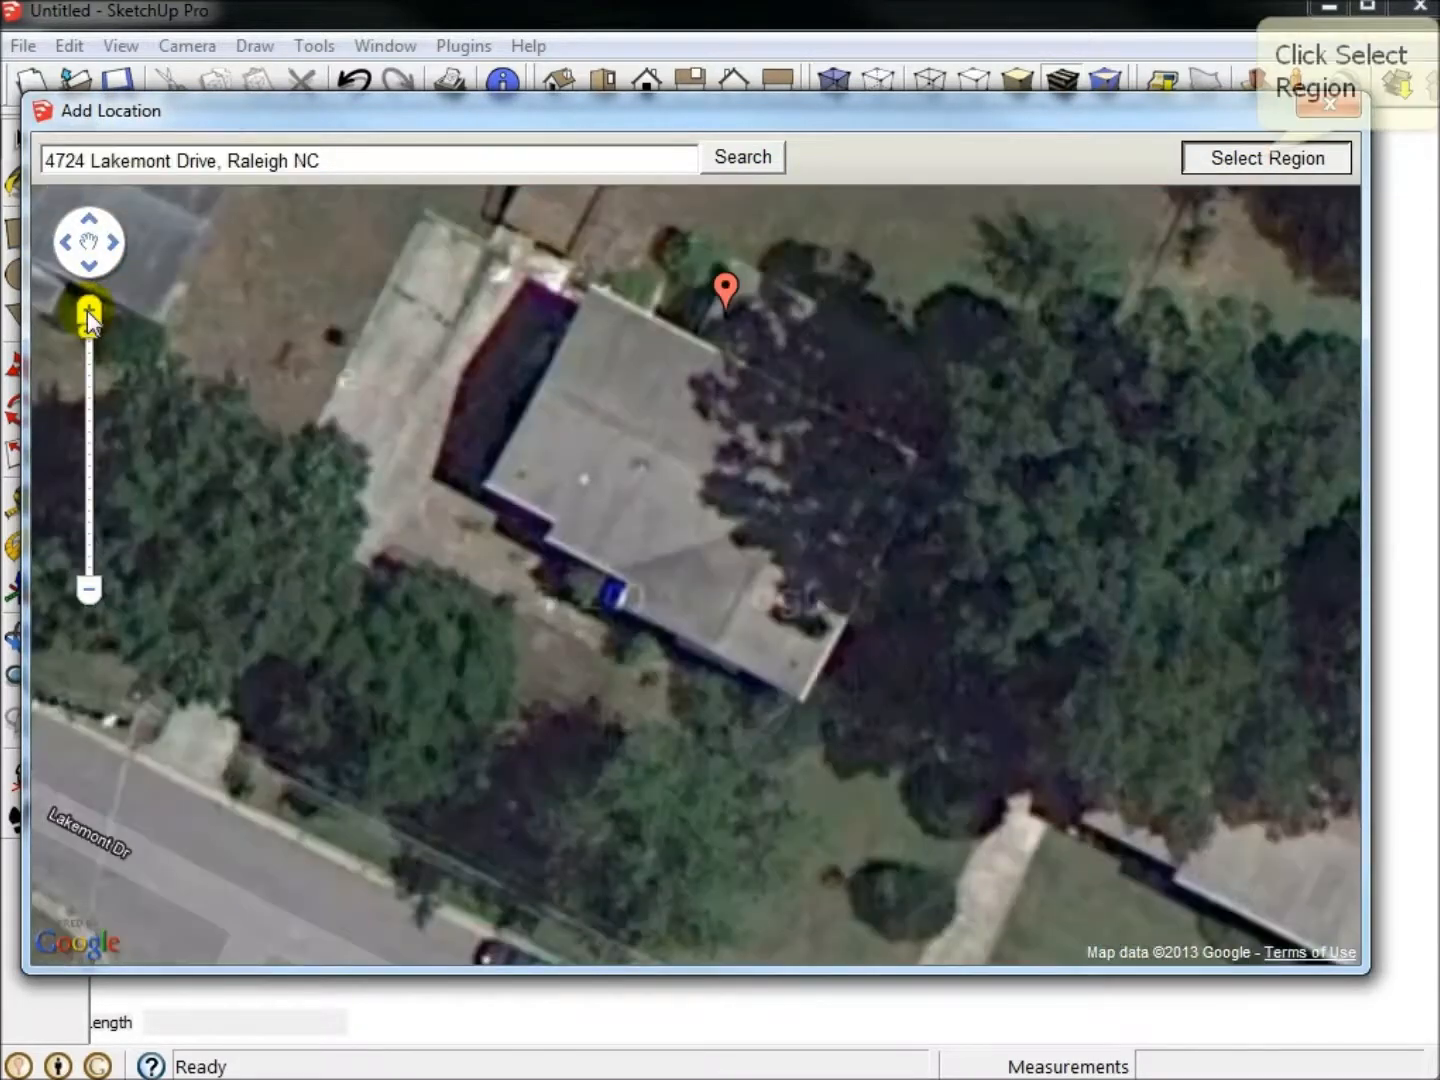
{"action": "left_click", "coordinate": [1250, 163]}
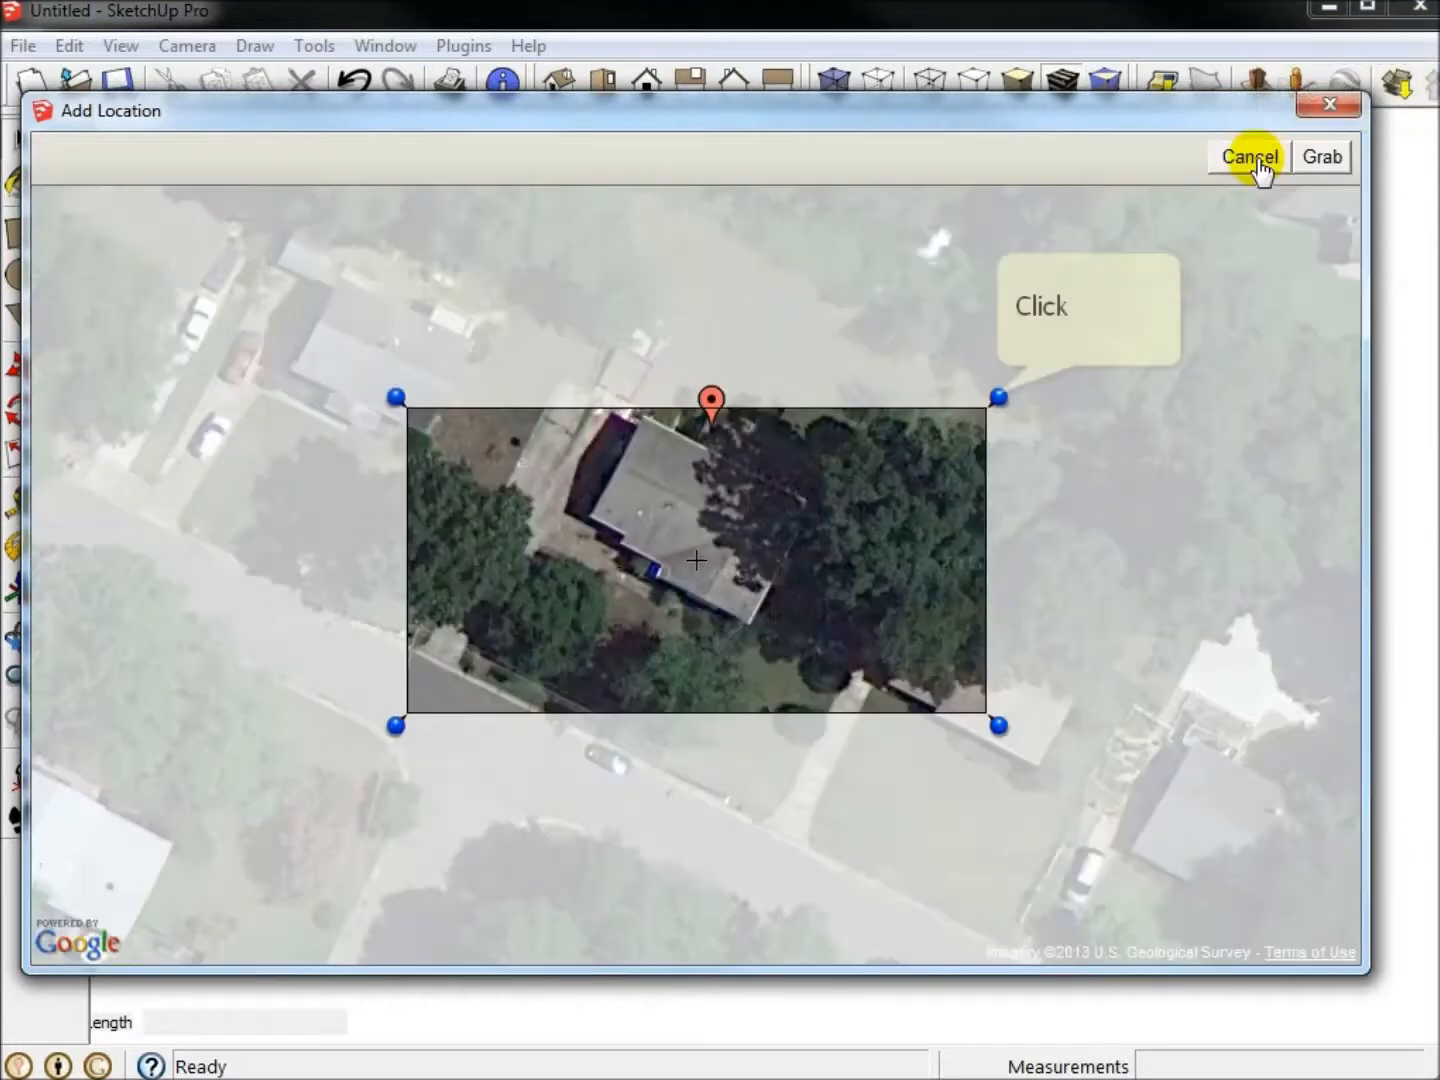
{"action": "left_click_drag", "start_coordinate": [999, 396], "coordinate": [1021, 273]}
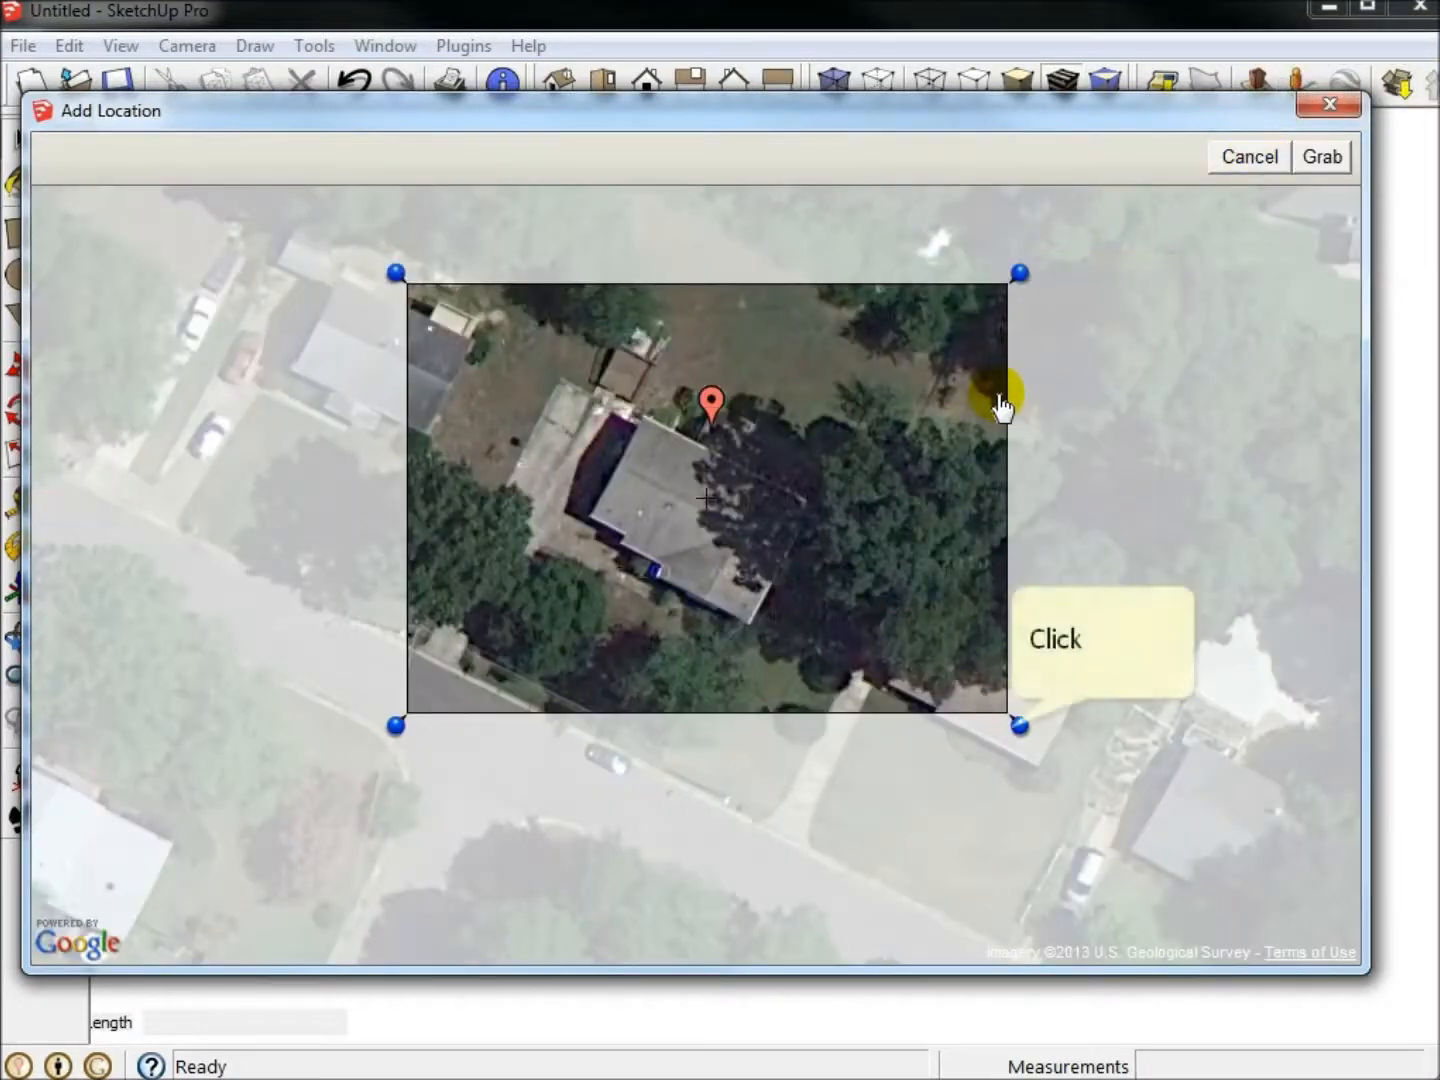
{"action": "left_click_drag", "start_coordinate": [1019, 724], "coordinate": [1101, 907]}
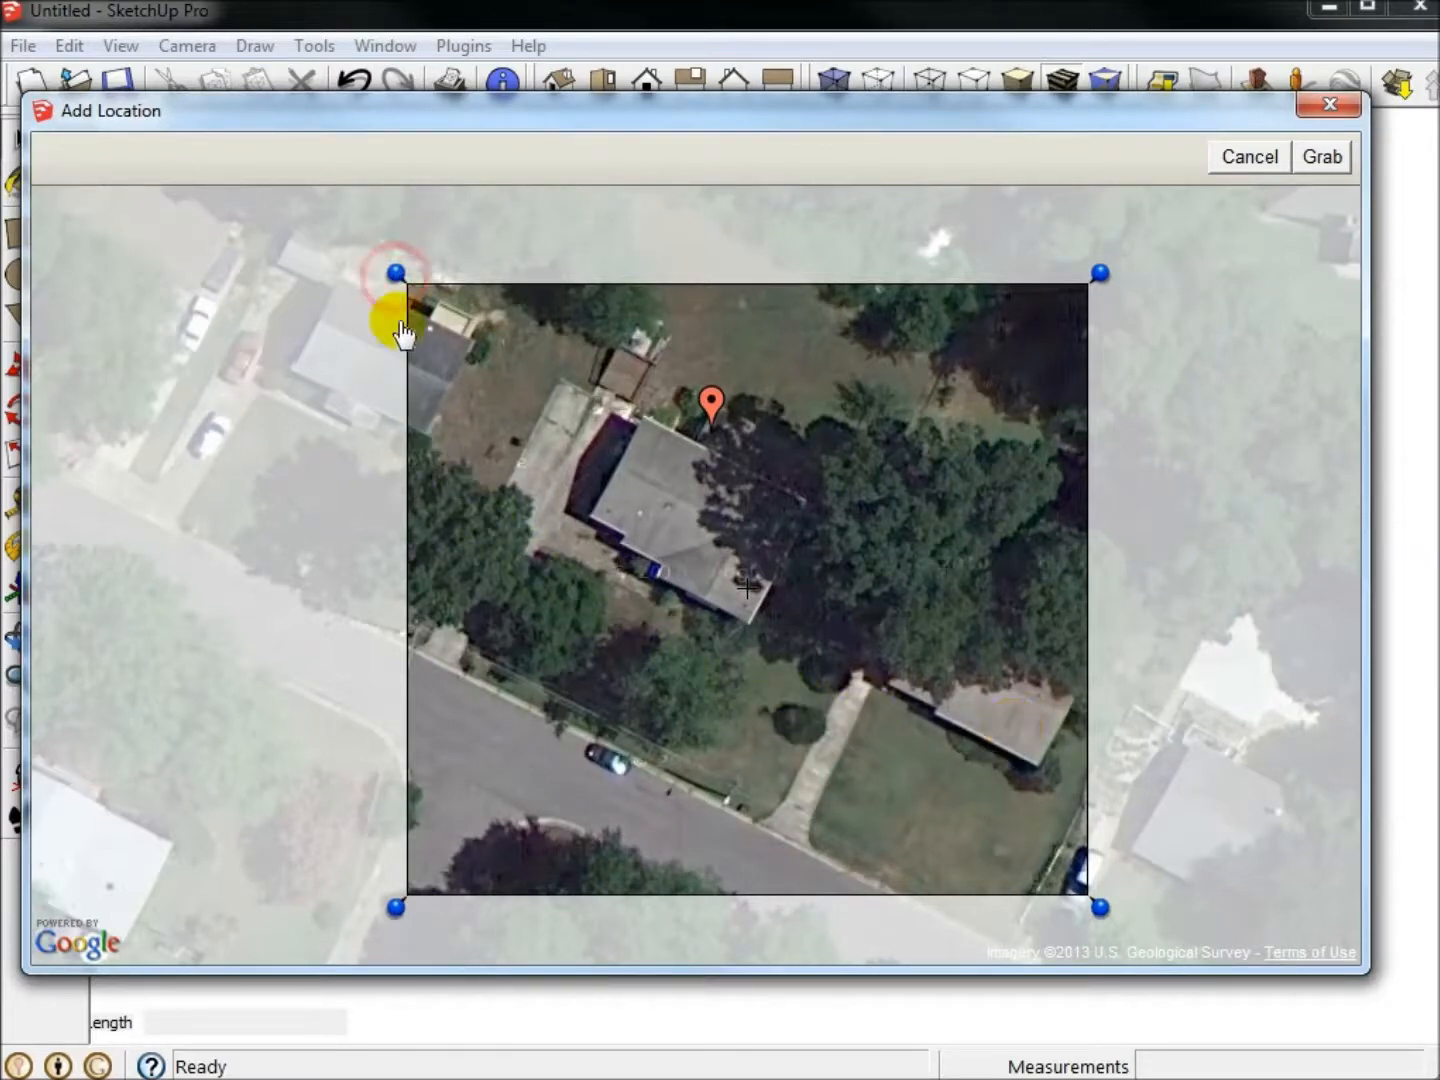
{"action": "left_click_drag", "start_coordinate": [397, 275], "coordinate": [386, 181]}
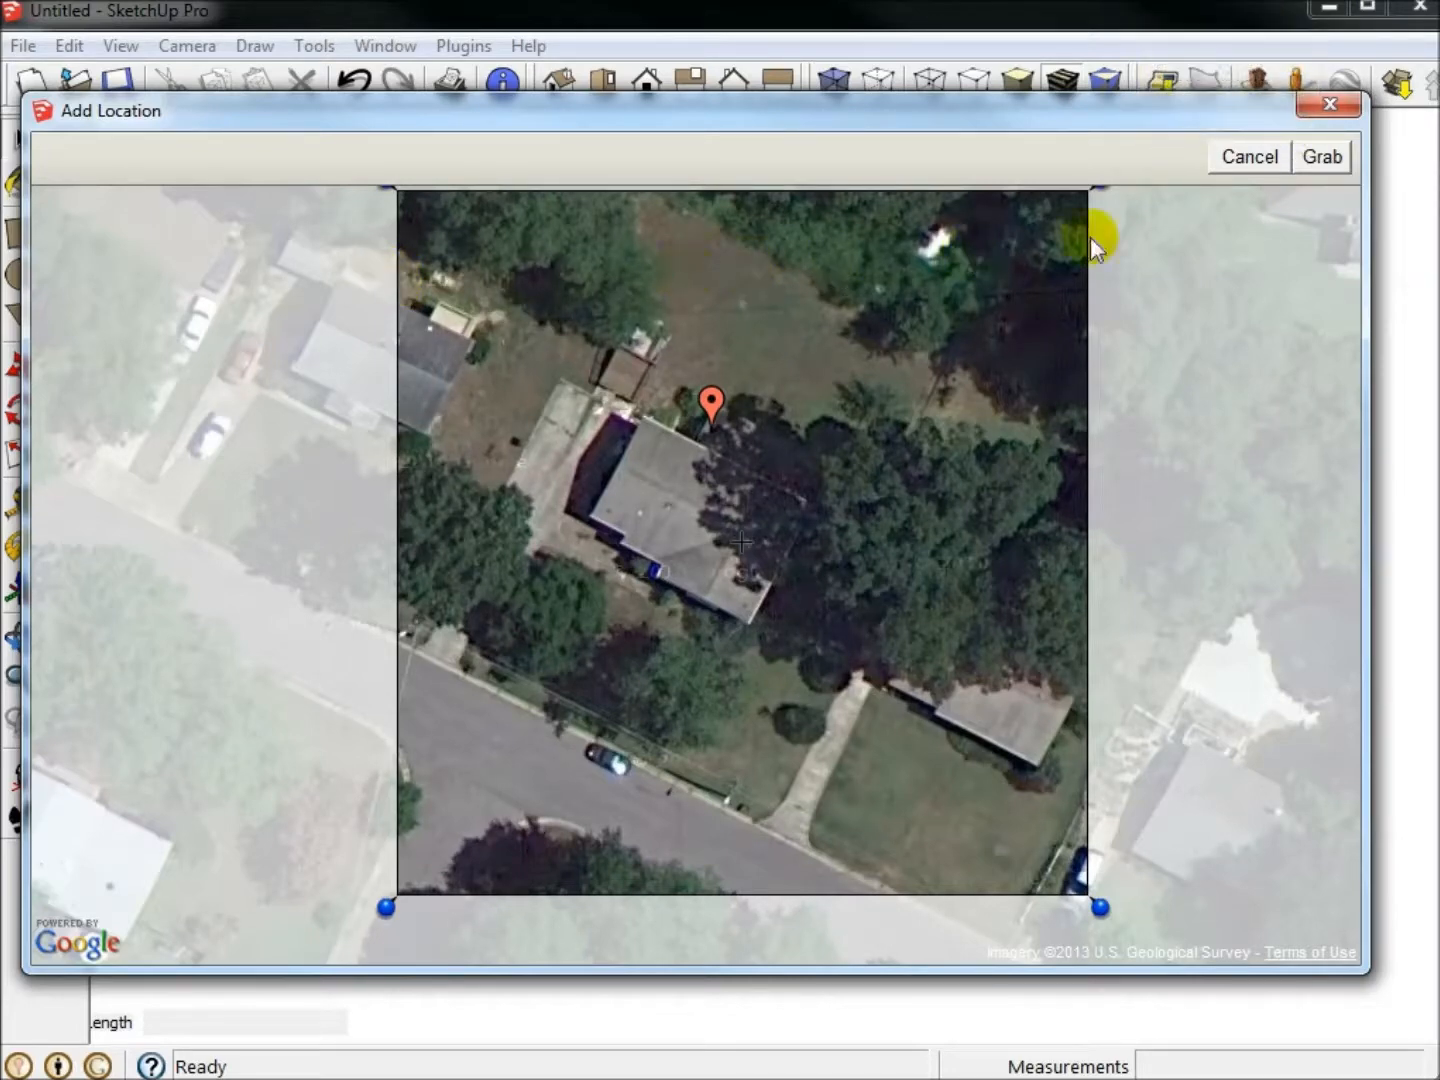
{"action": "left_click", "coordinate": [1321, 158]}
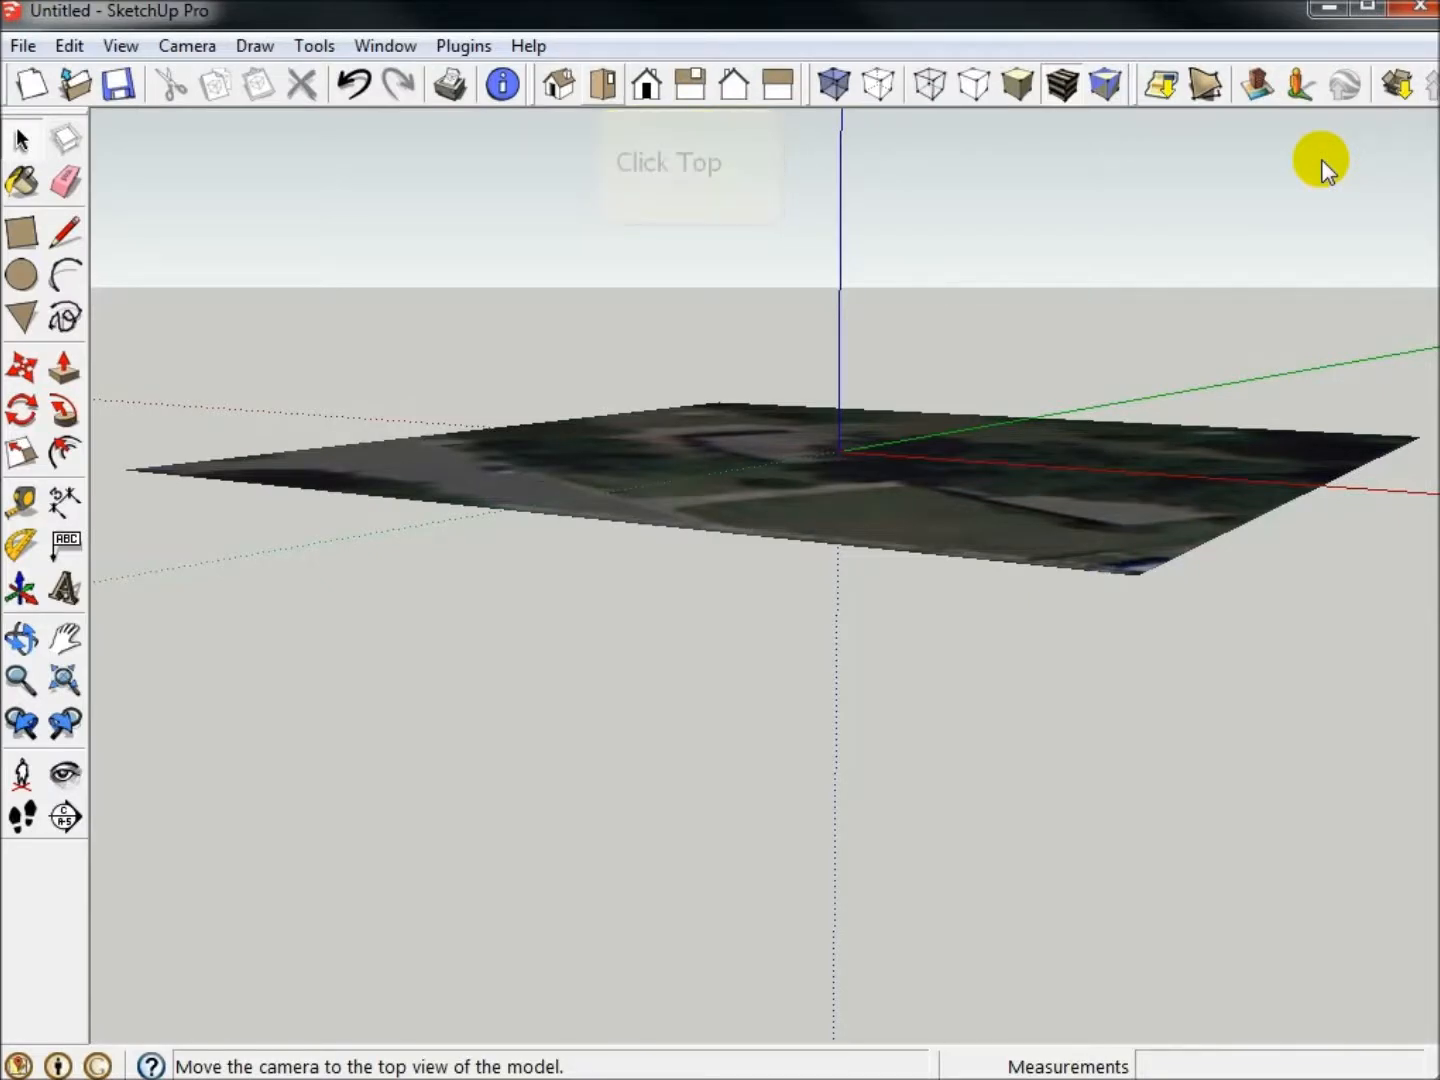
- Switch to the top view of the imported image and measure along the house's back edge with the Tape Measure
{"action": "left_click", "coordinate": [601, 83]}
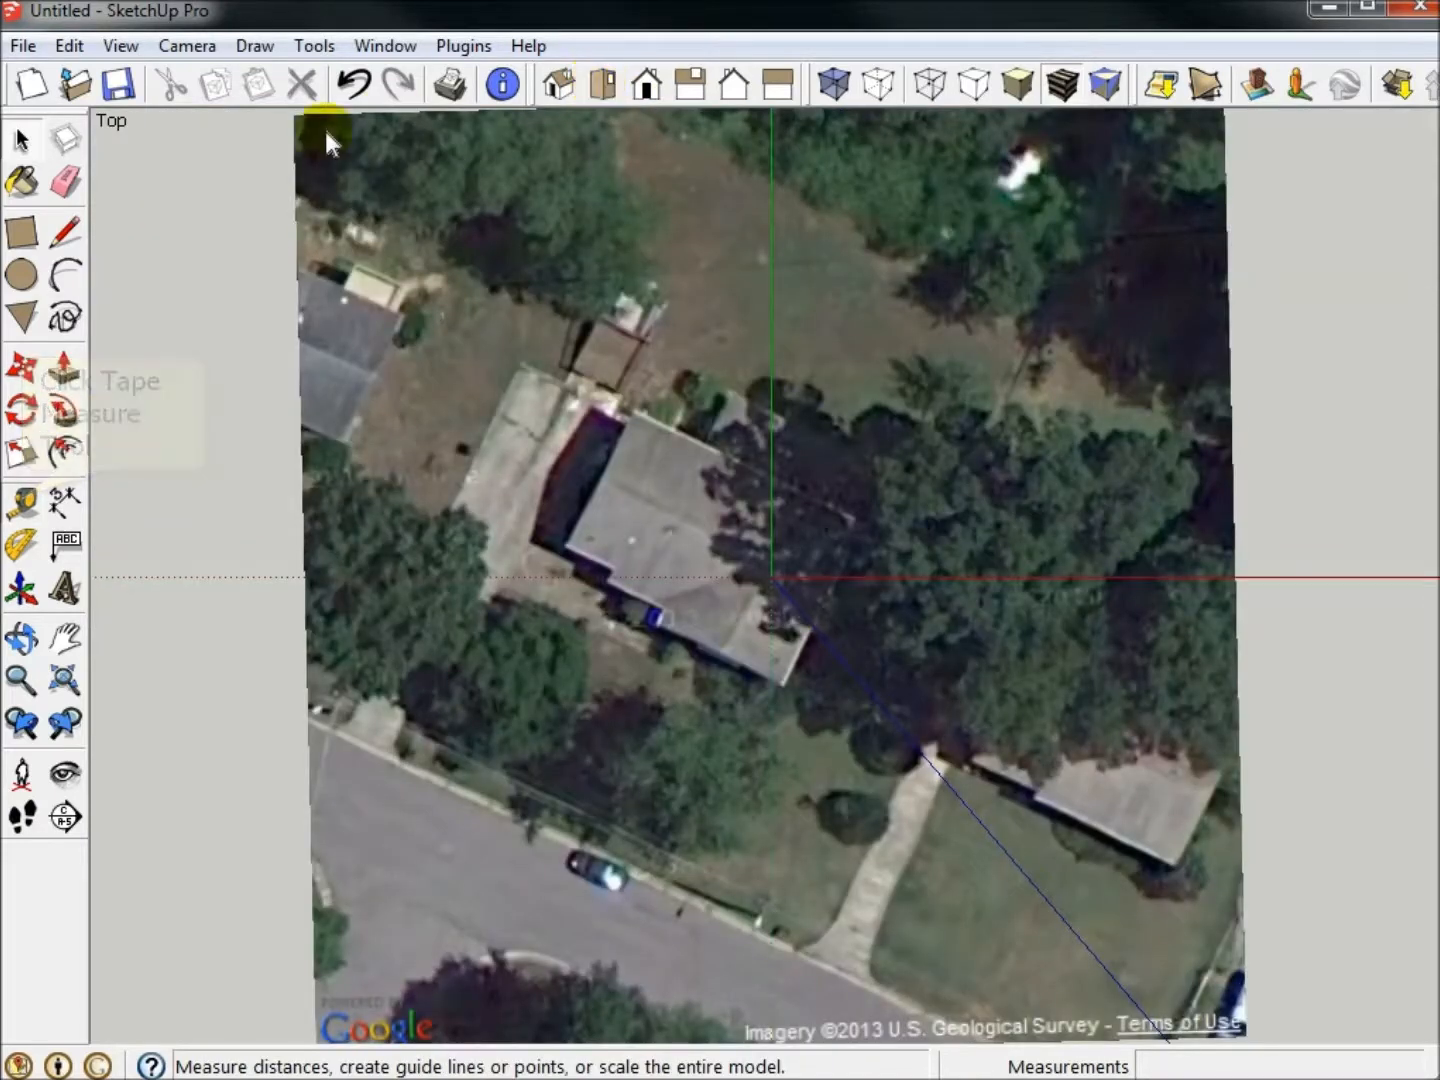
{"action": "left_click", "coordinate": [23, 499]}
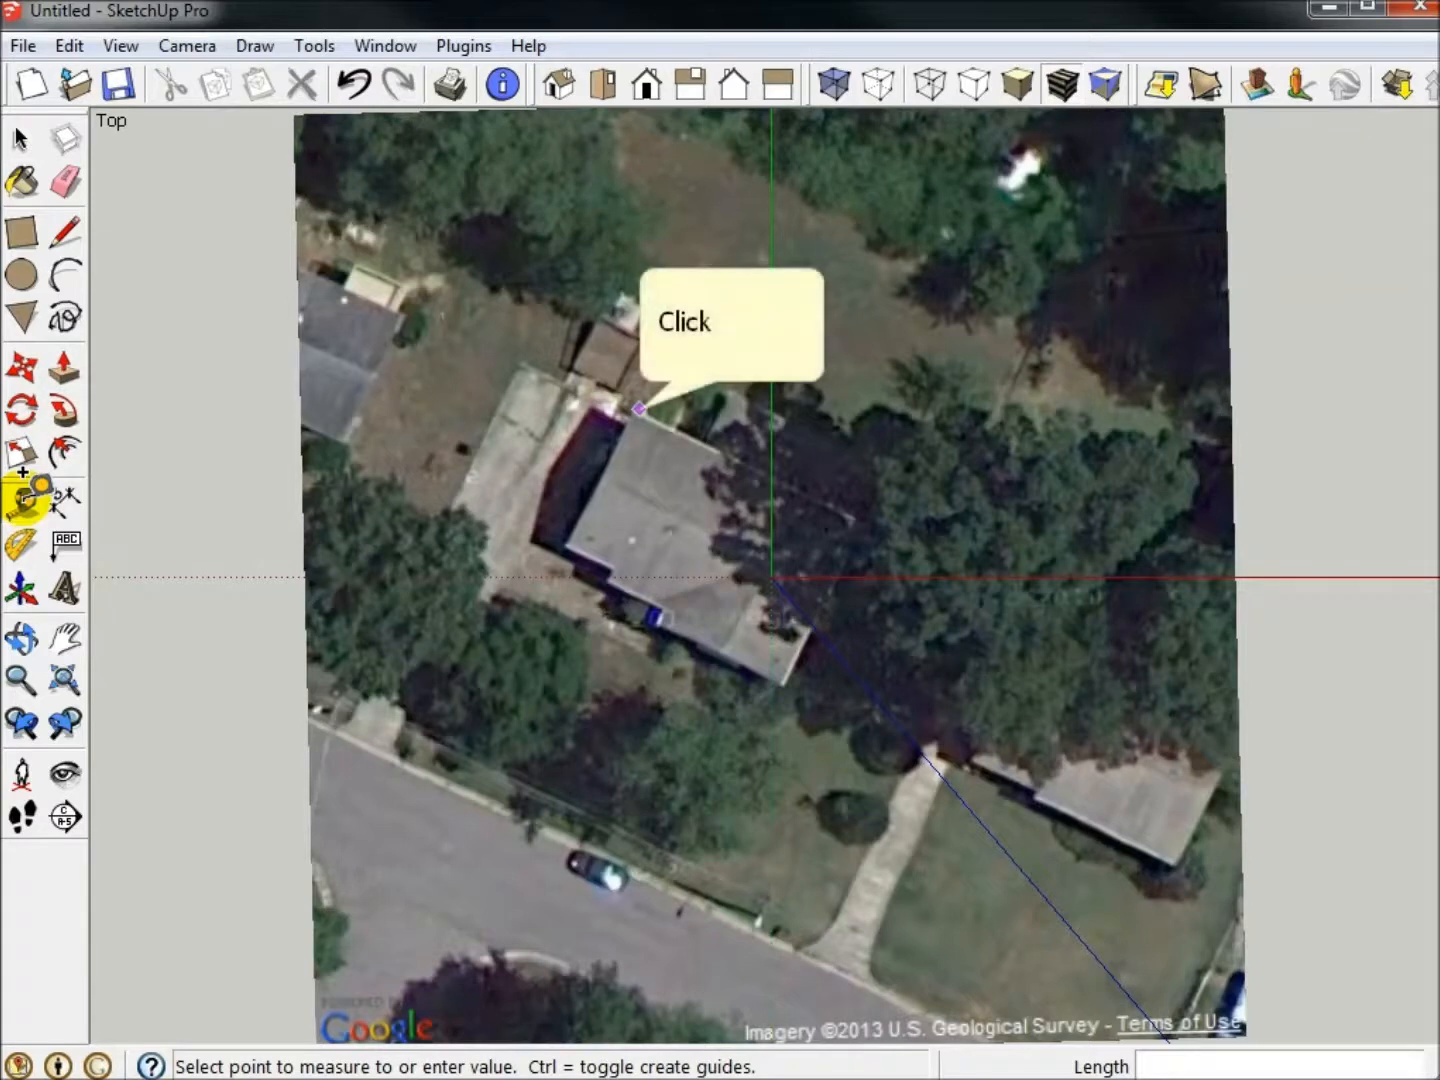
{"action": "left_click", "coordinate": [638, 413]}
{"action": "left_click", "coordinate": [856, 519]}
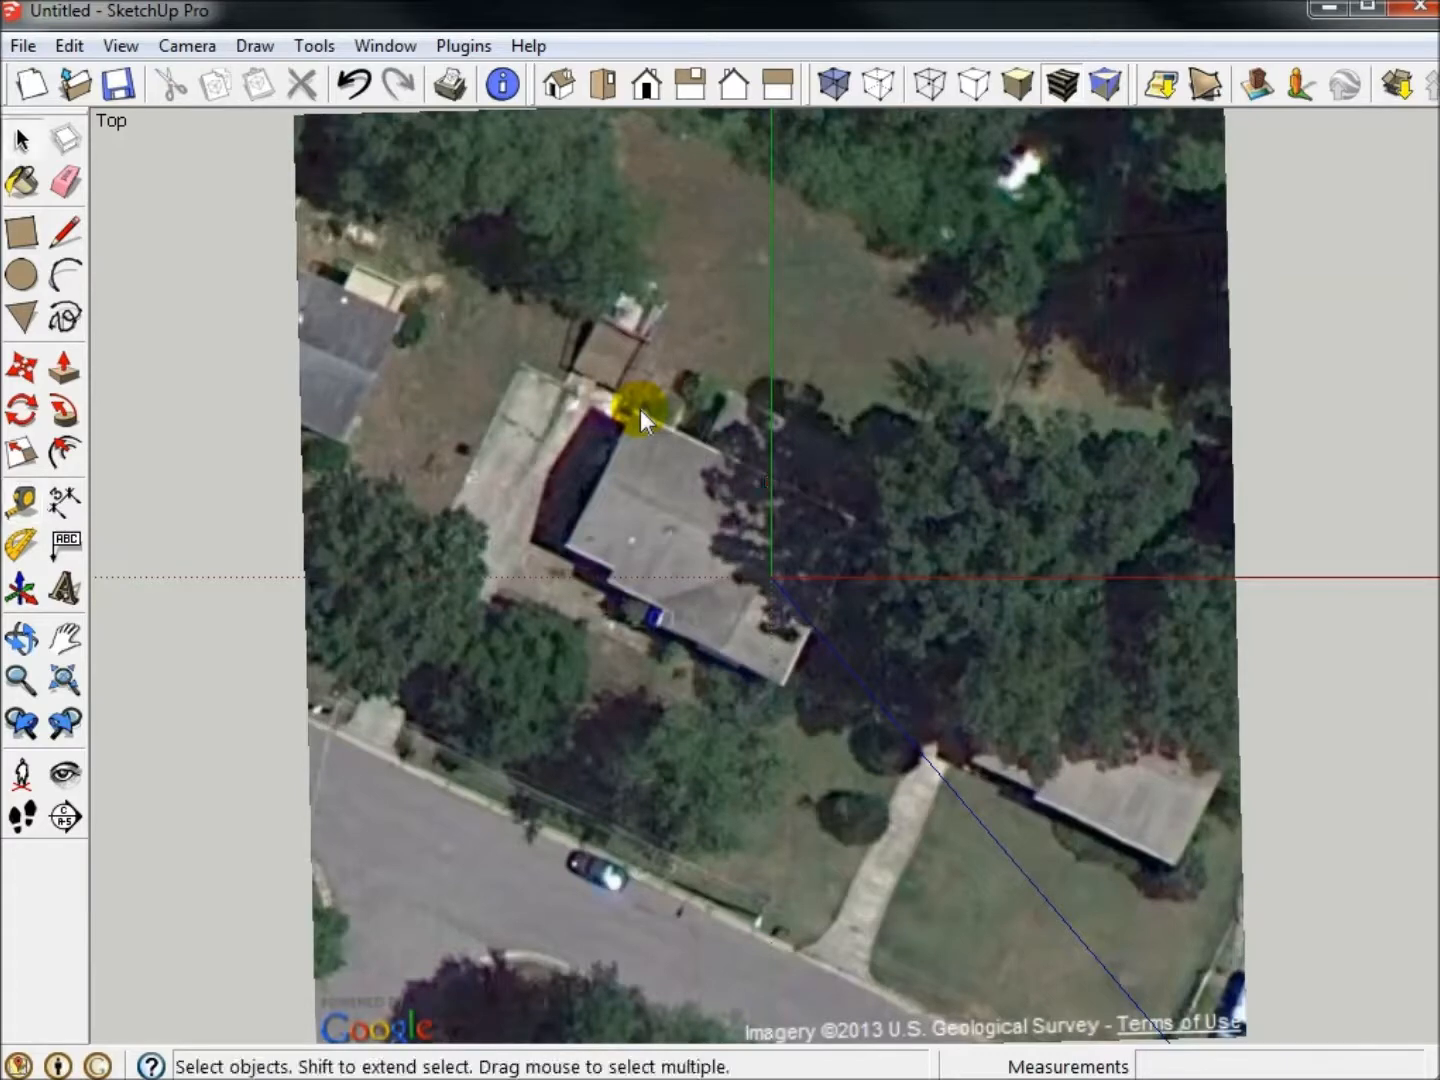
- Place the axes' origin at the house's front corner beside the driveway, aligning red with the front roof edge and green with the side
{"action": "scroll", "coordinate": [640, 409], "scroll_direction": "up", "scroll_amount": 4}
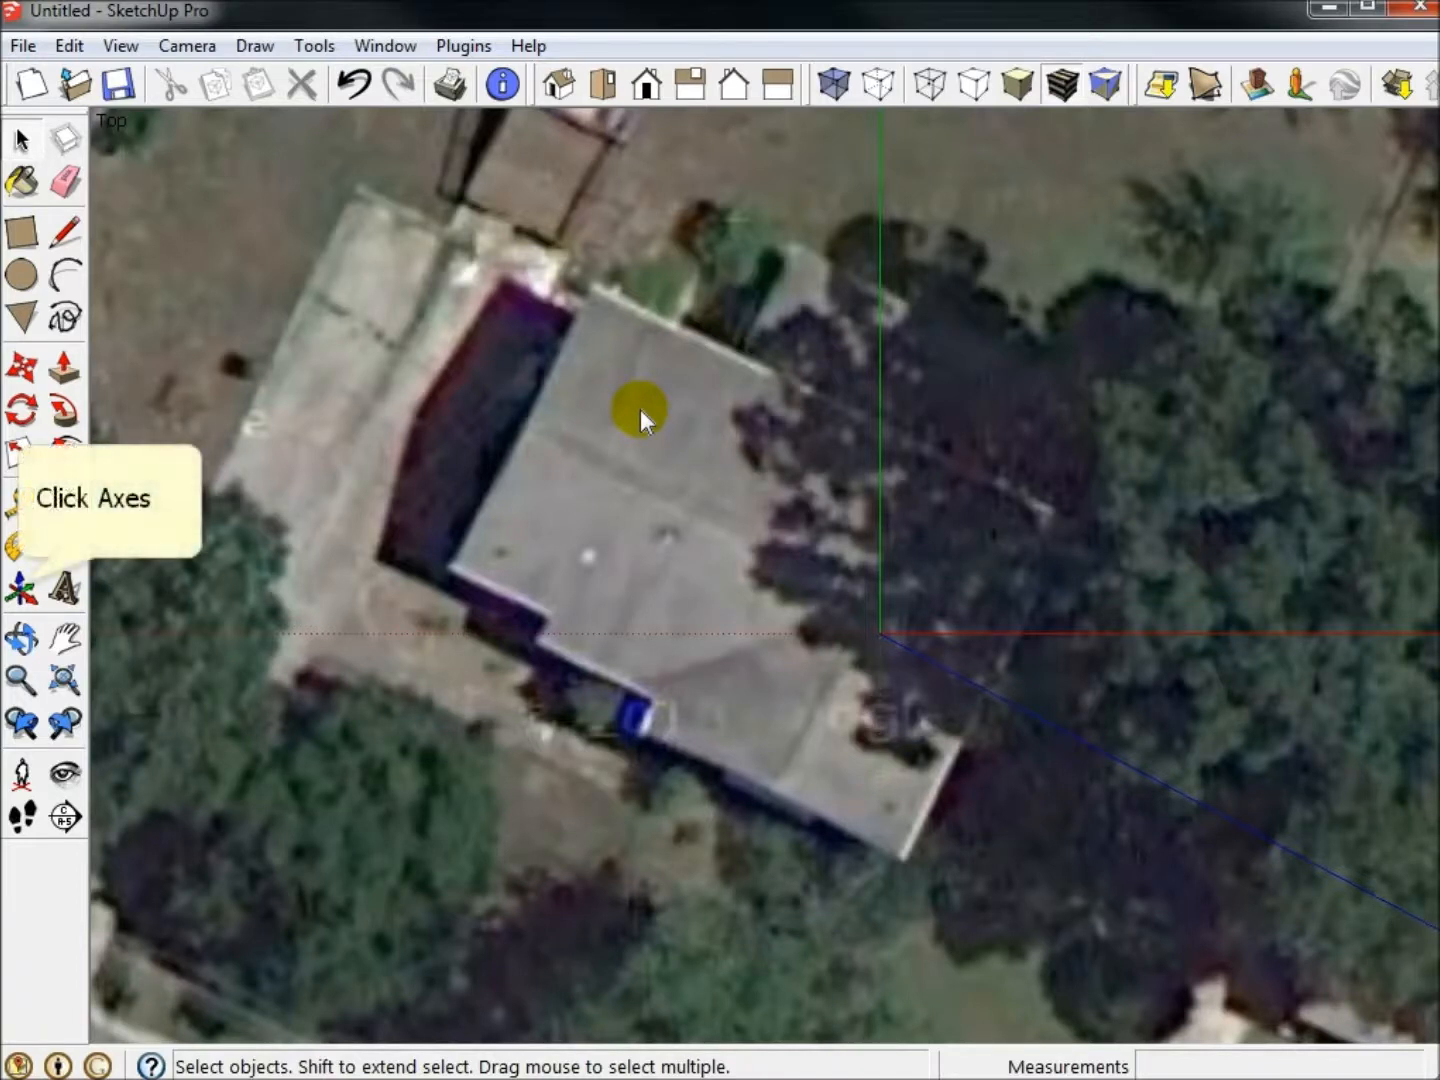
{"action": "left_click", "coordinate": [21, 589]}
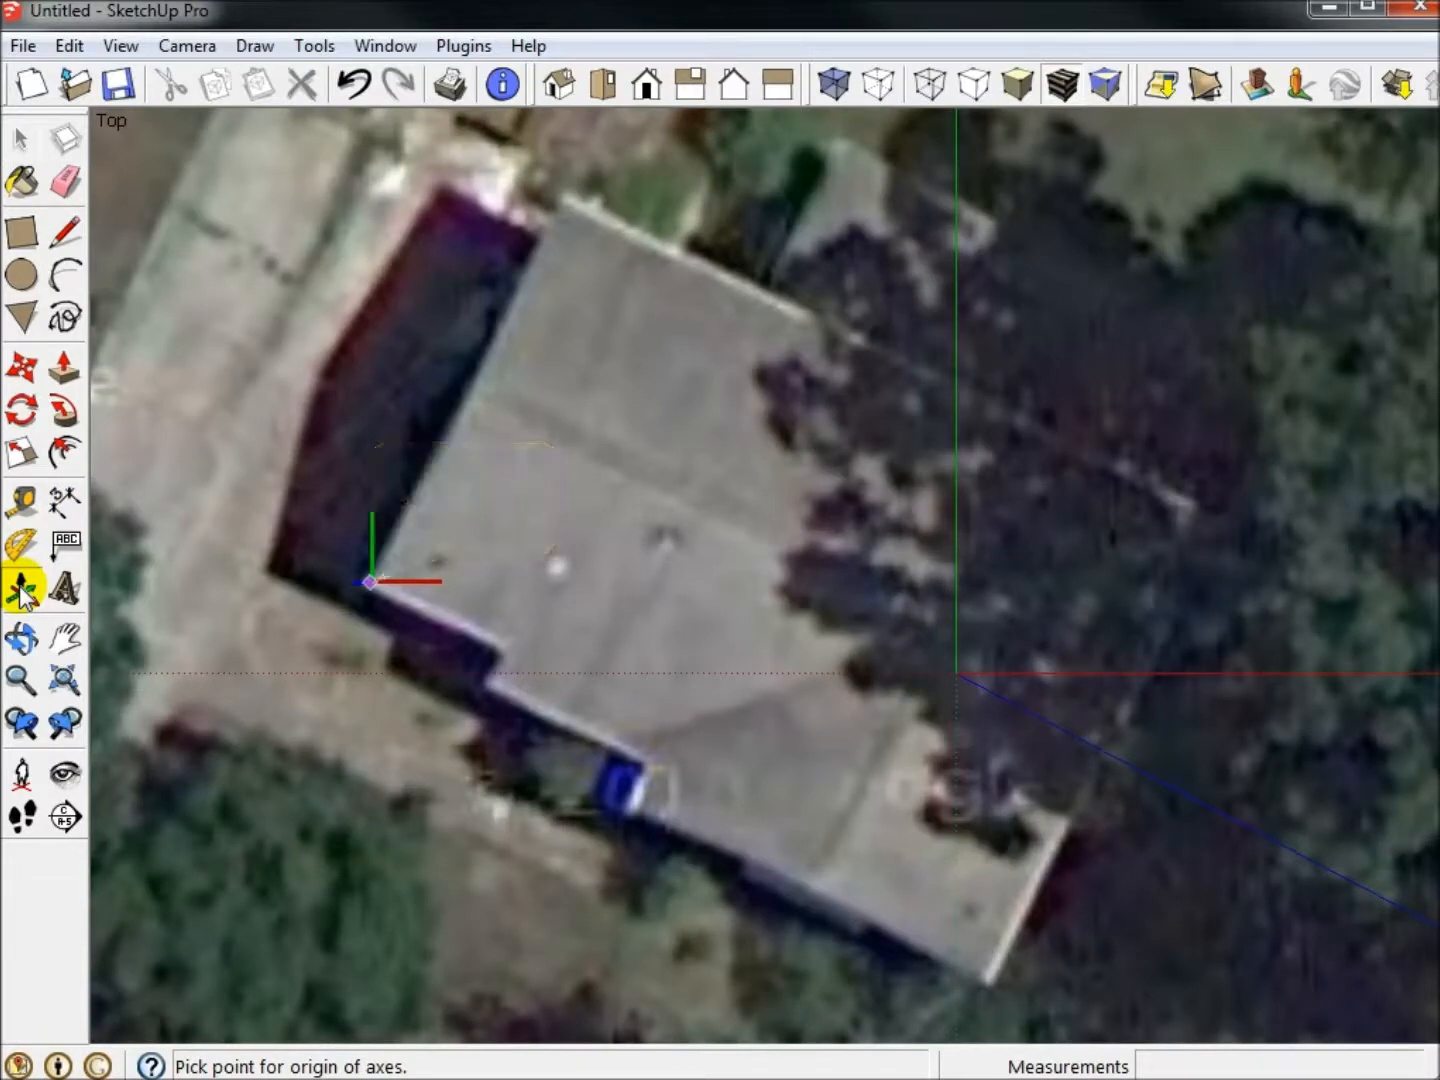
{"action": "left_click", "coordinate": [370, 581]}
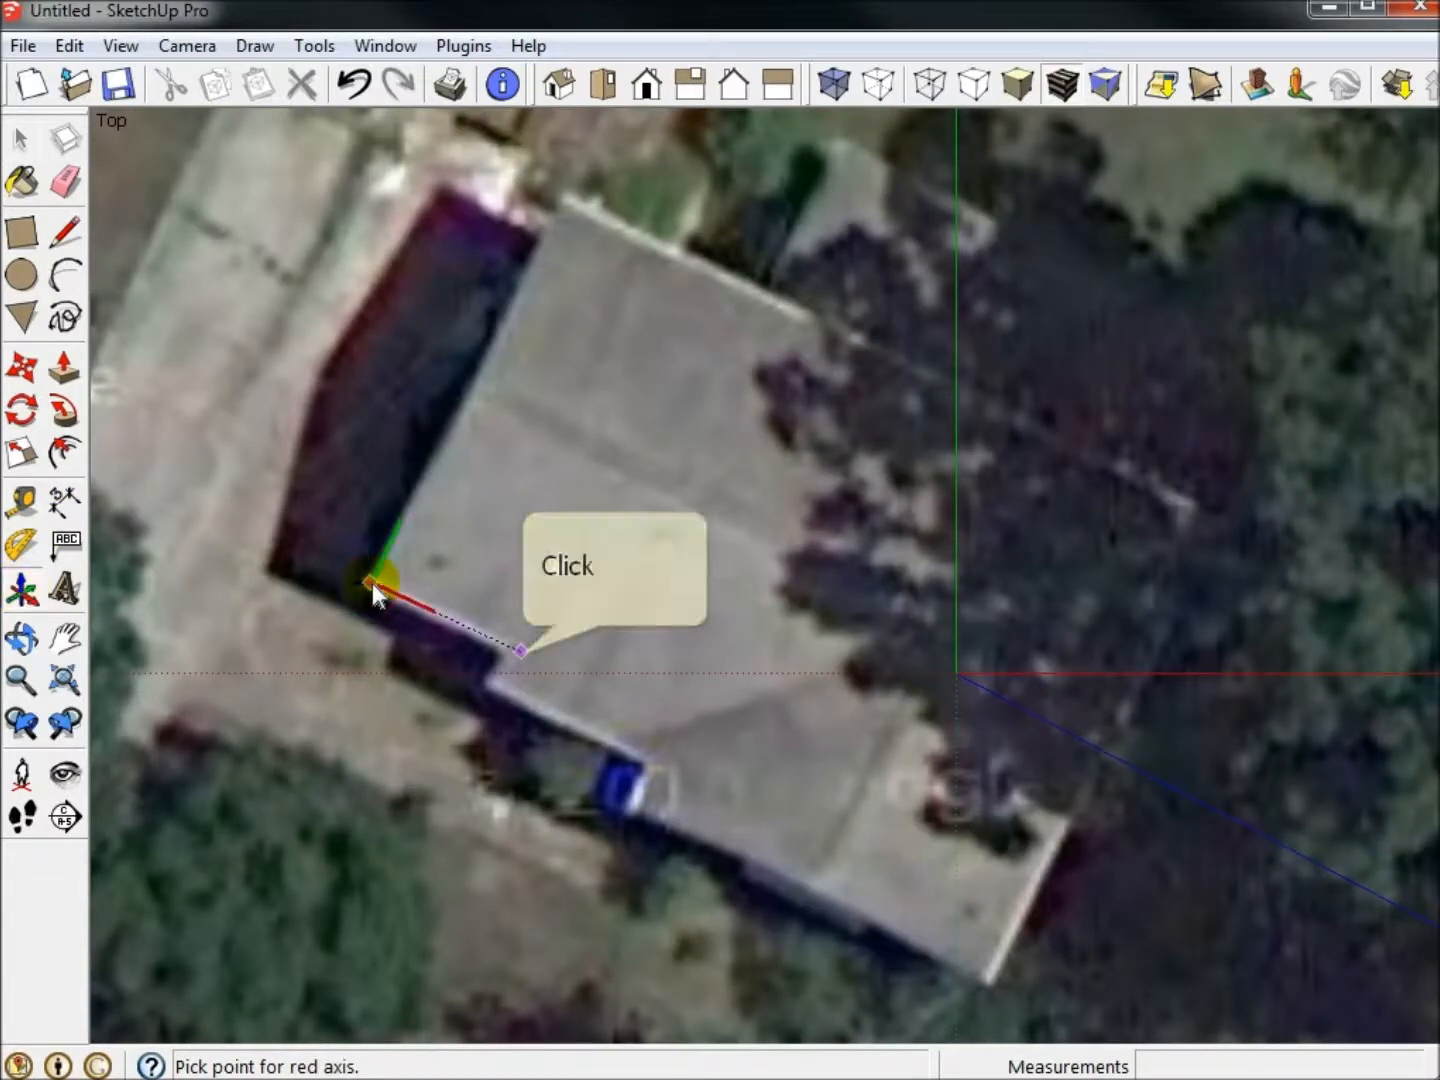
{"action": "left_click", "coordinate": [522, 653]}
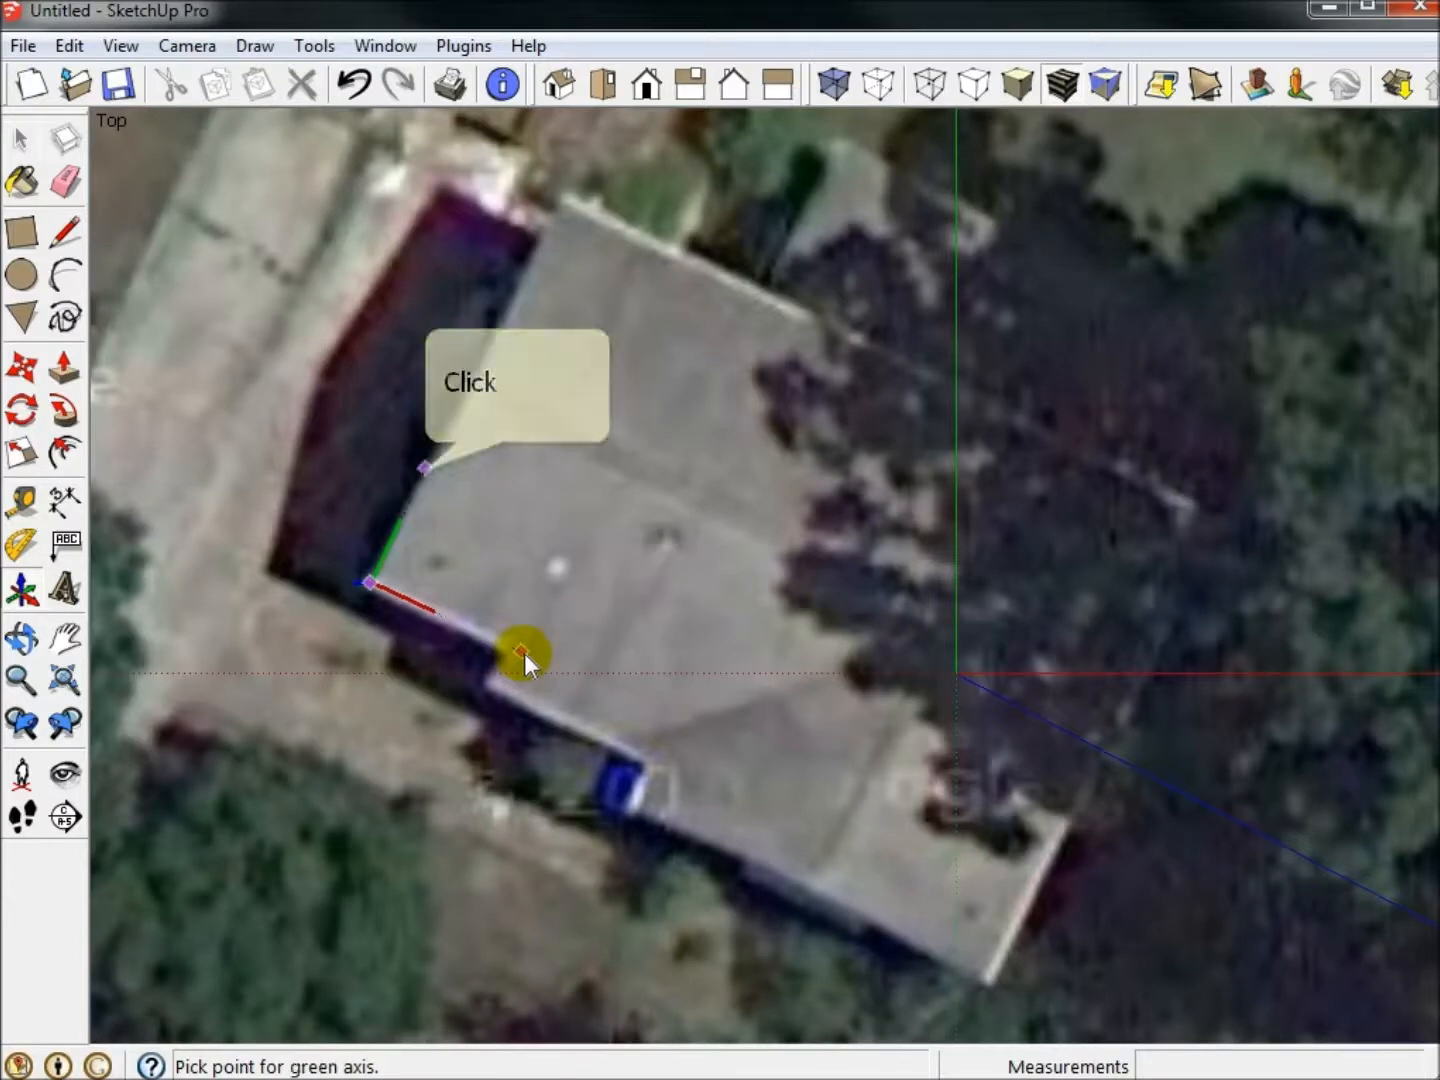
{"action": "left_click", "coordinate": [427, 470]}
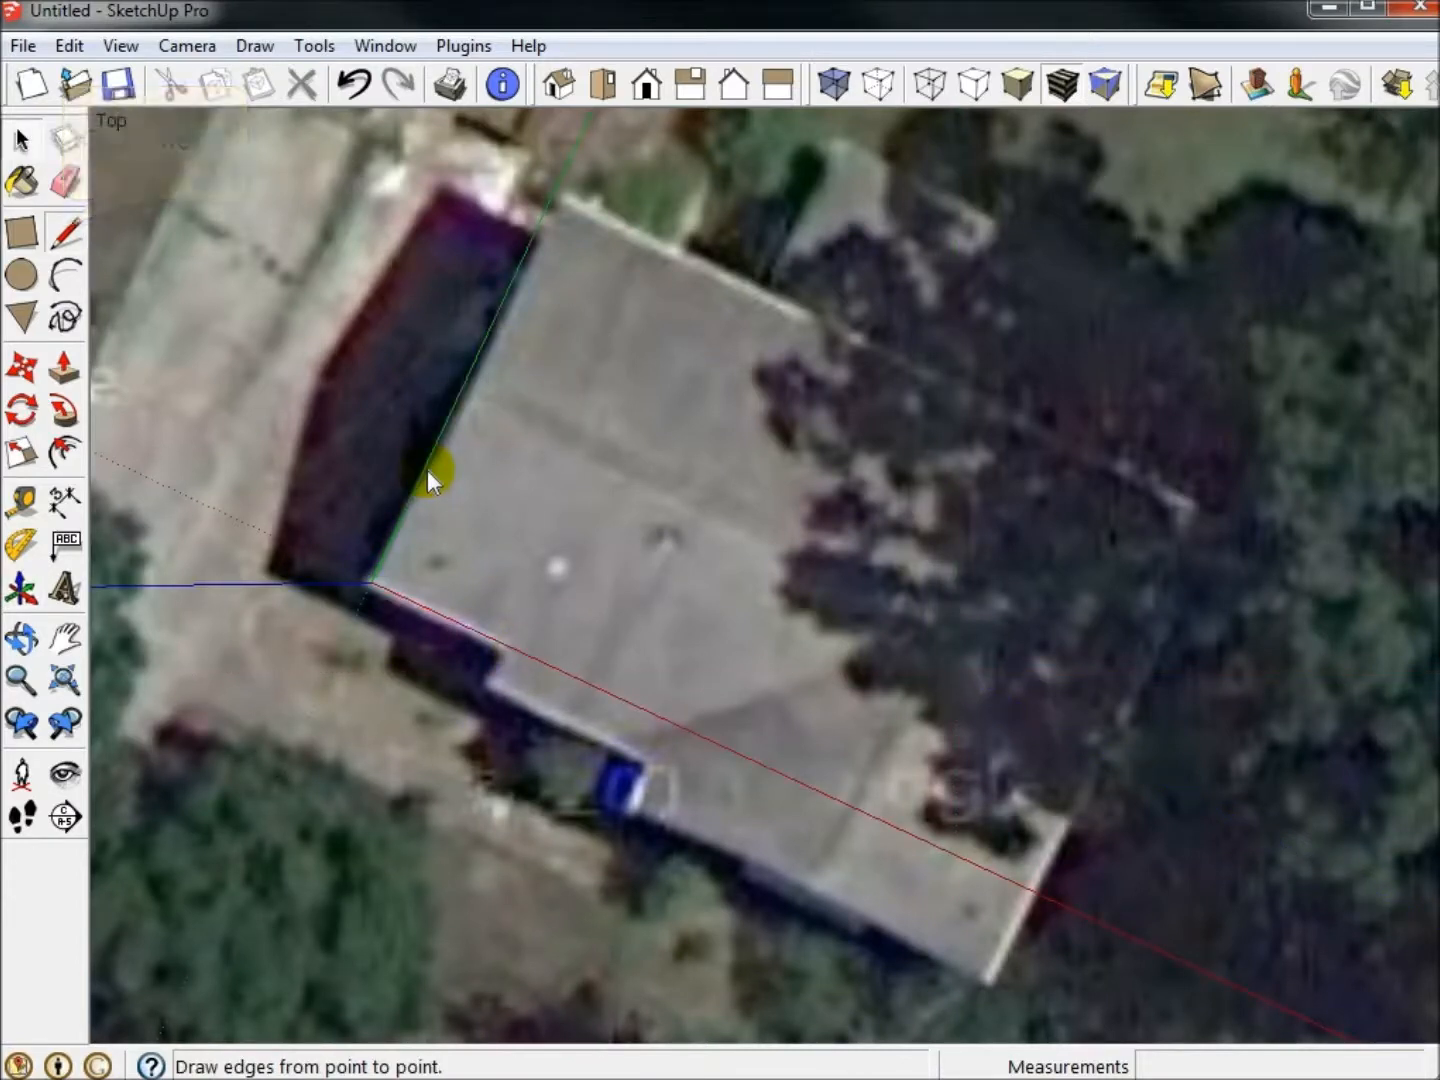
- Draw the house's stepped front outline from the origin with line segments of 11', about 3', 13' and 5'
{"action": "left_click", "coordinate": [66, 230]}
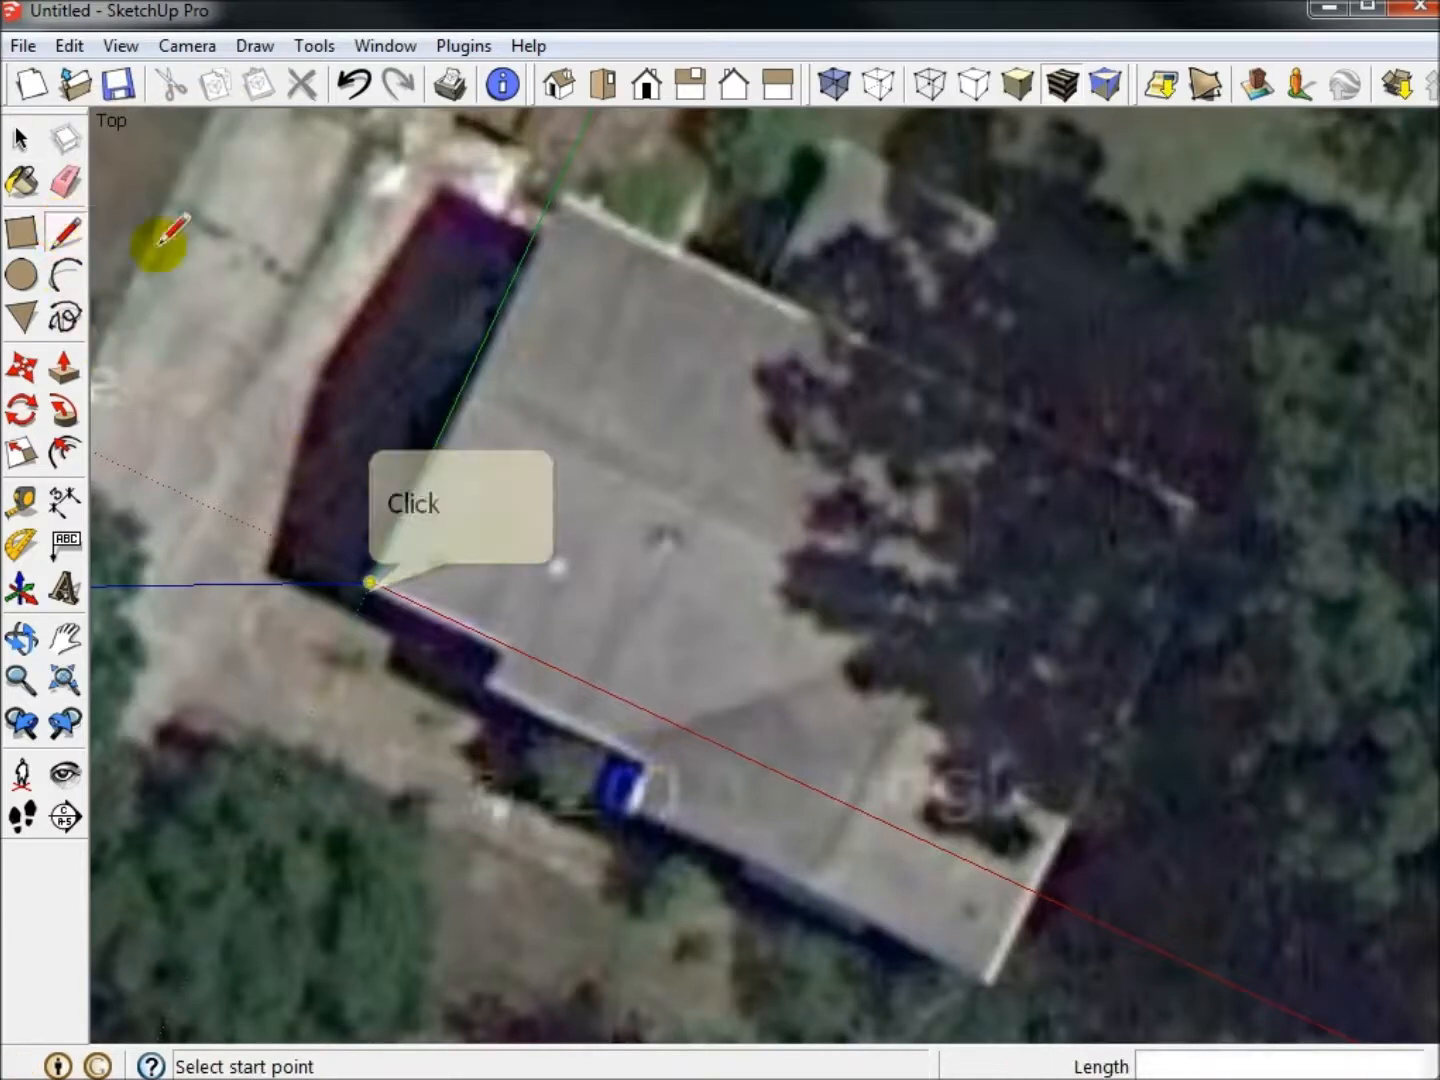
{"action": "left_click", "coordinate": [371, 582]}
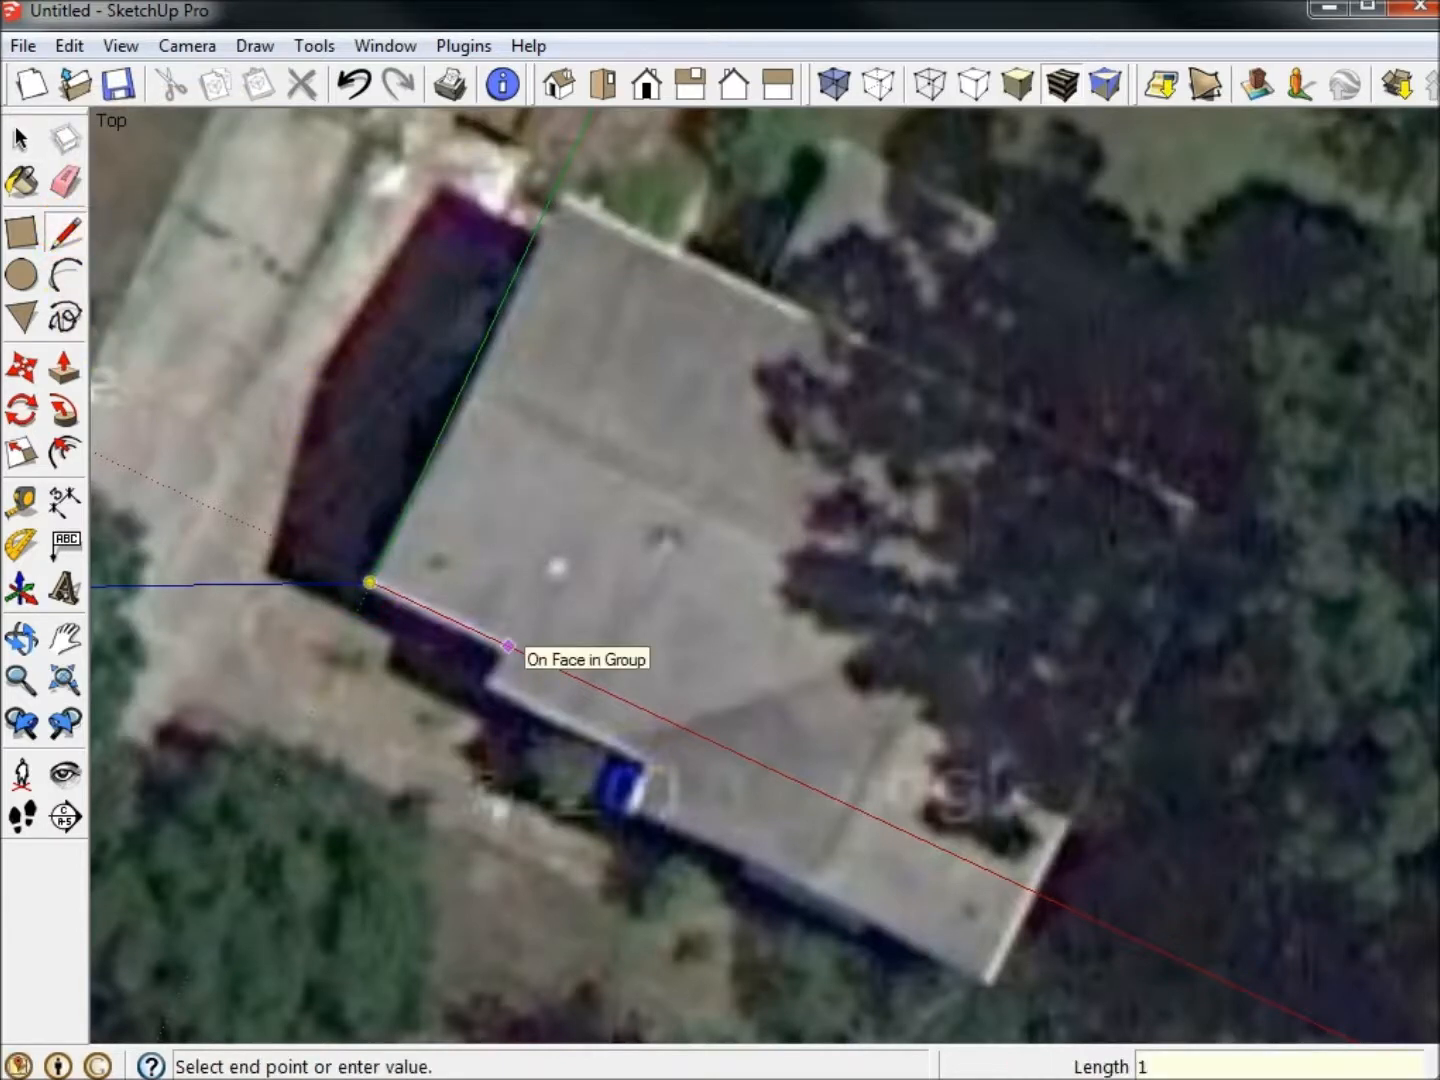
{"action": "type", "text": "11"}
{"action": "key", "text": "Return"}
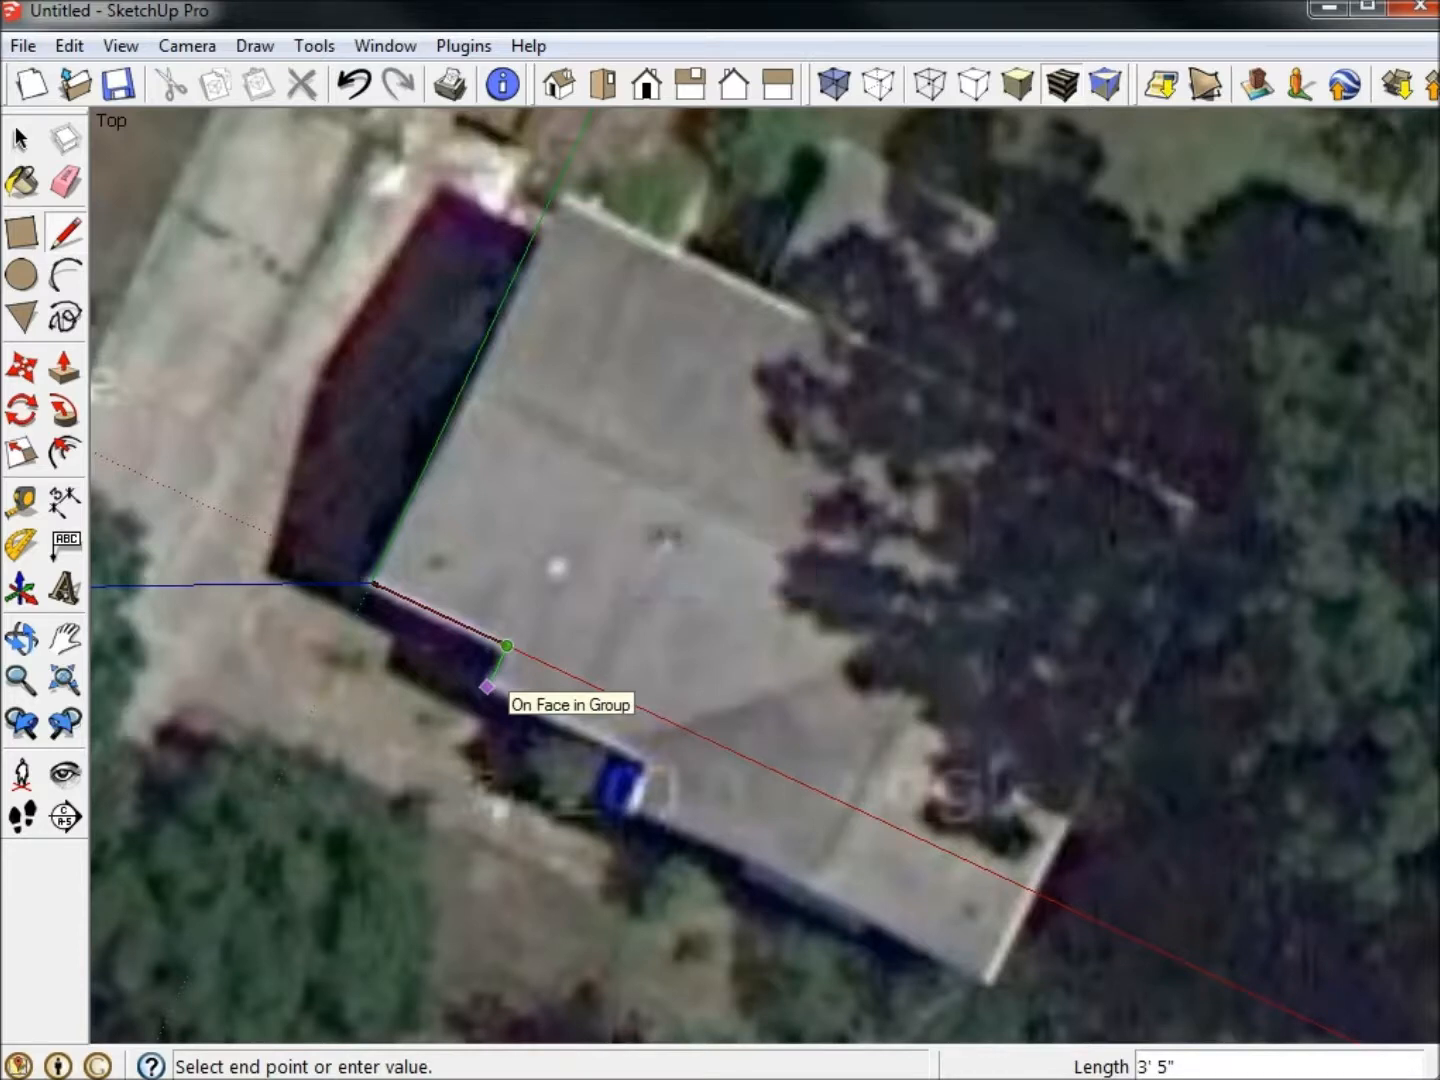
{"action": "left_click", "coordinate": [489, 685]}
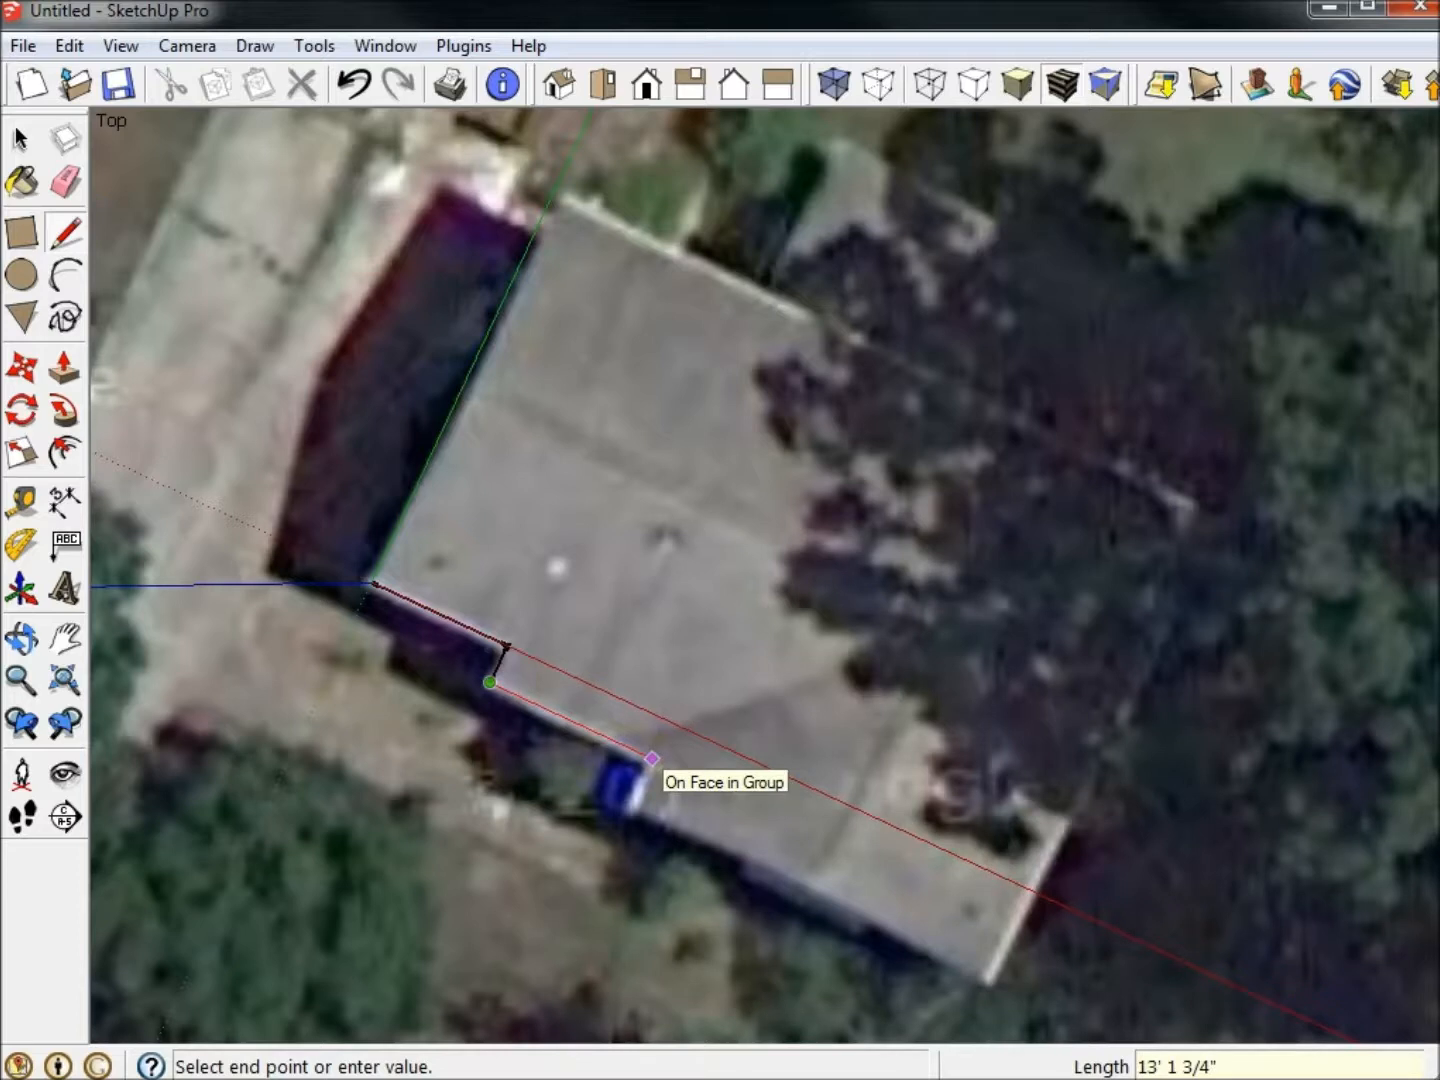
{"action": "type", "text": "13"}
{"action": "key", "text": "Return"}
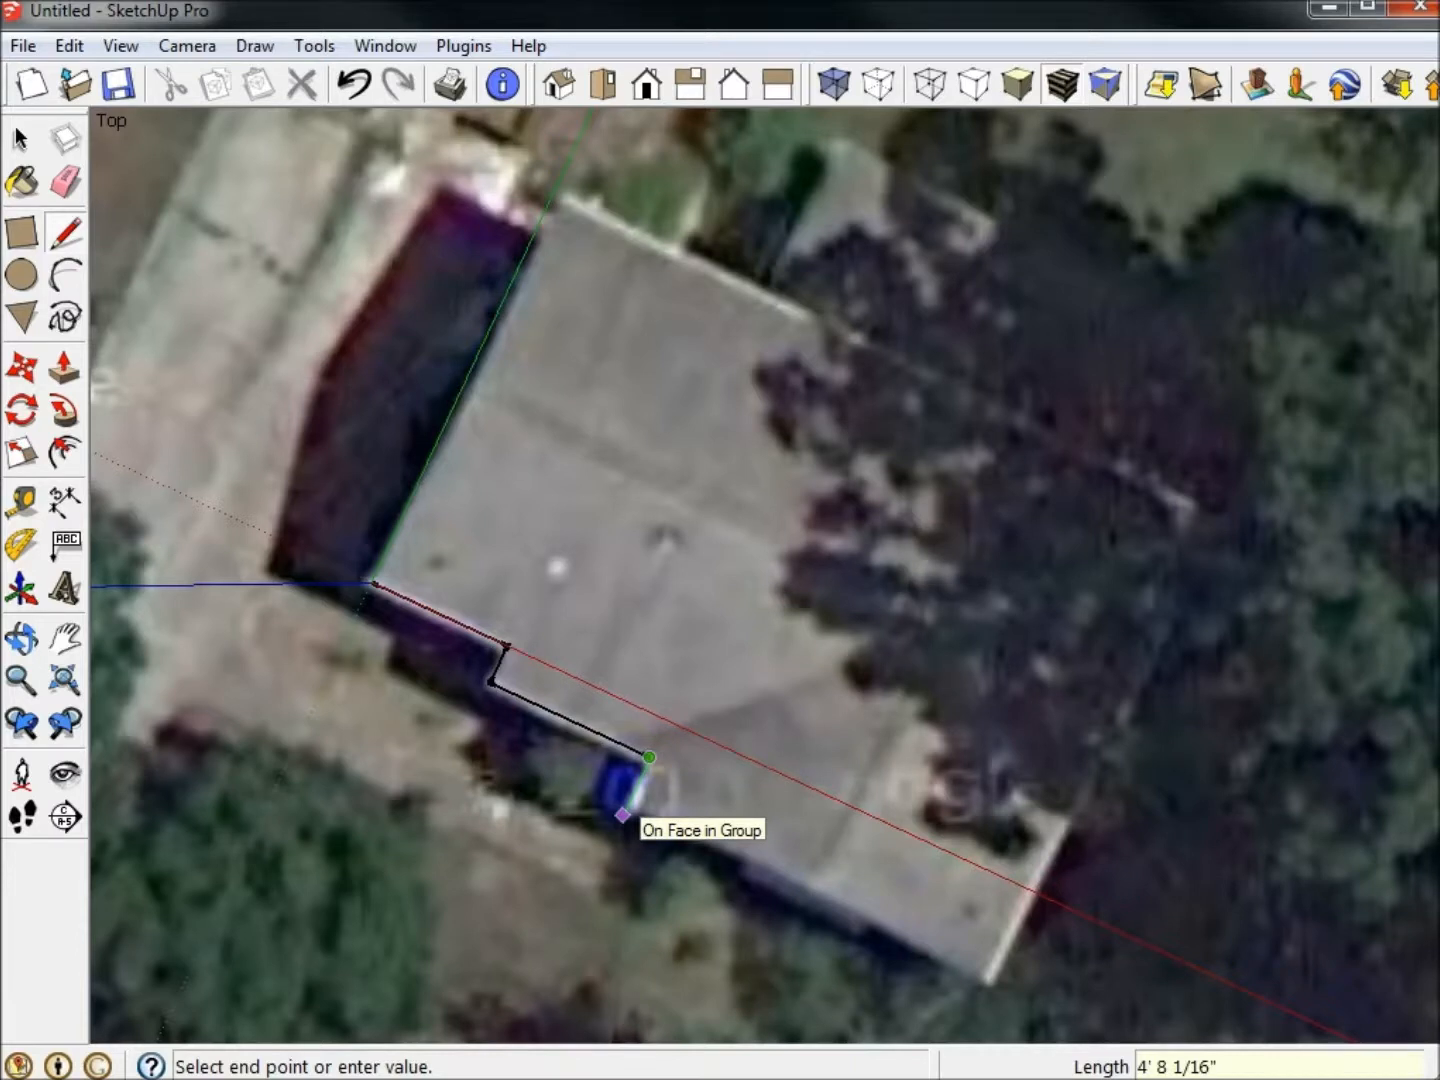
{"action": "type", "text": "5'"}
{"action": "key", "text": "Return"}
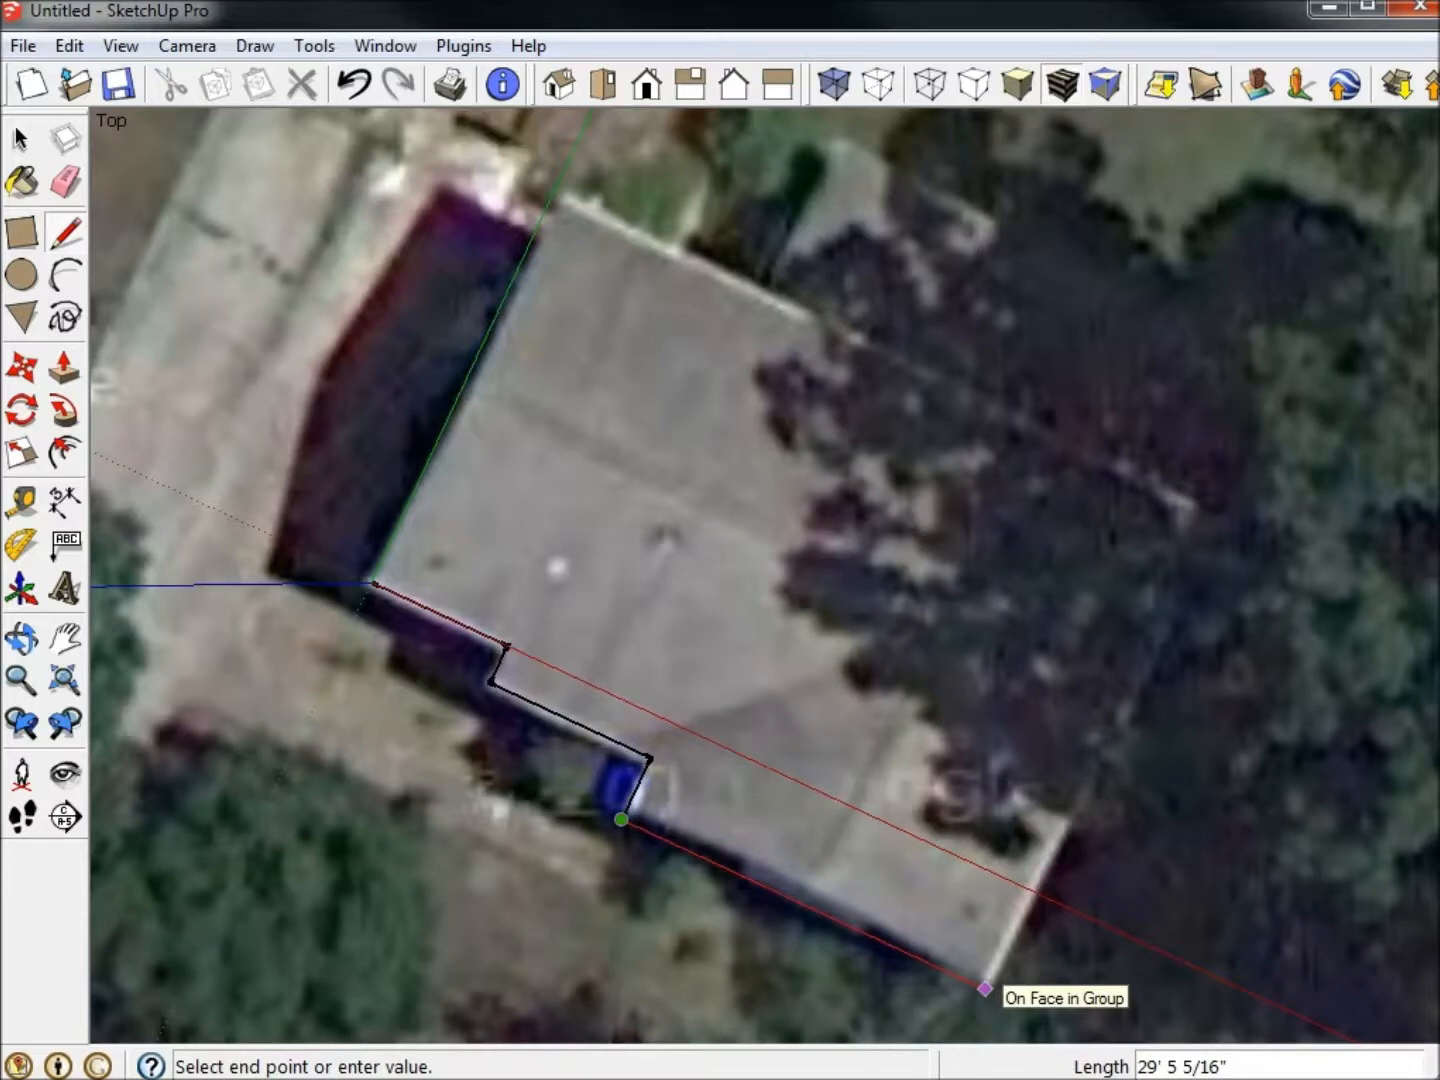
- Complete the house footprint with a 30' front edge, the far side edge, a 54' back edge and a 30' side edge closing at the origin
{"action": "type", "text": "30'"}
{"action": "key", "text": "Return"}
{"action": "type", "text": "3"}
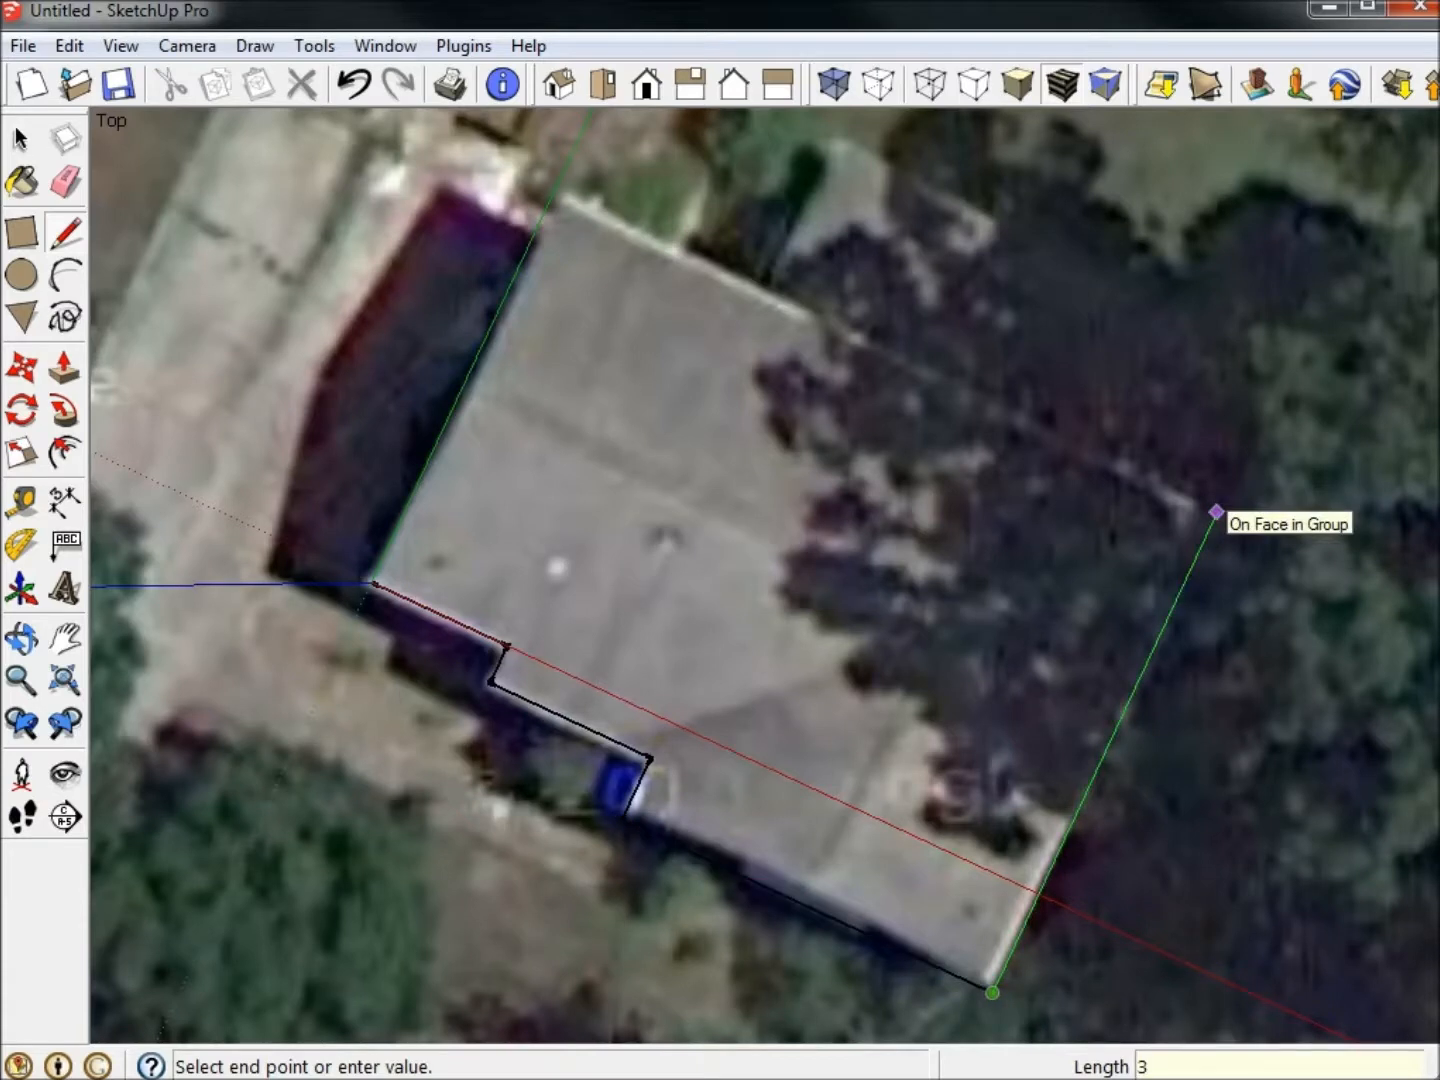
{"action": "type", "text": "0"}
{"action": "key", "text": "Return"}
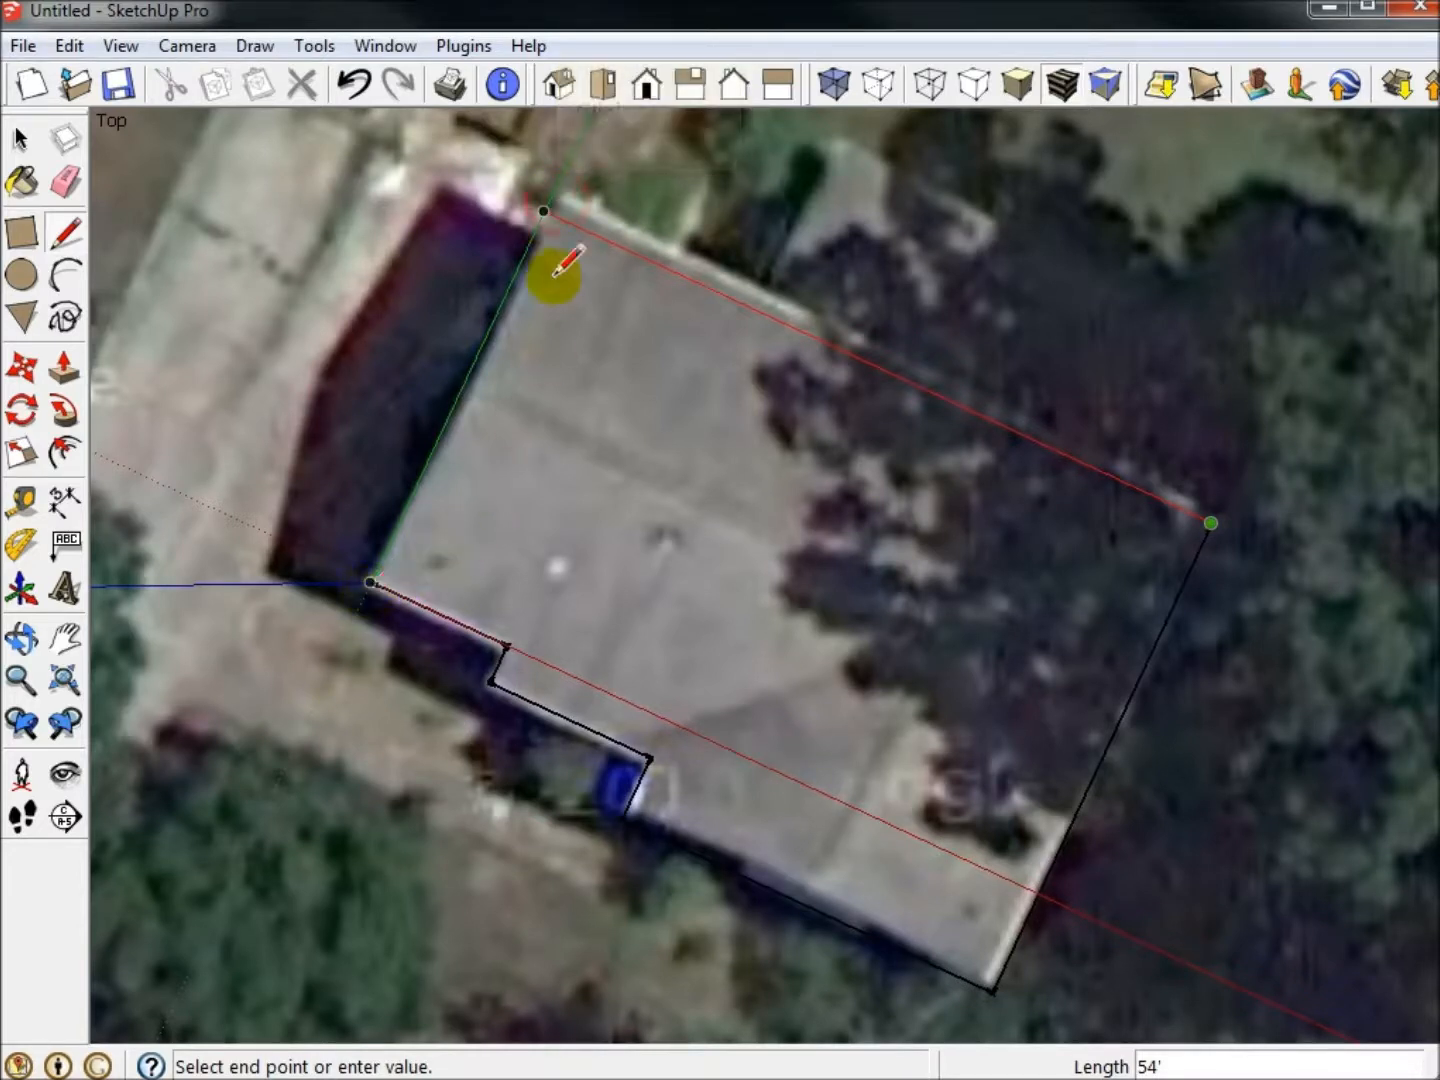
{"action": "left_click", "coordinate": [543, 212]}
{"action": "key", "text": "ctrl+z"}
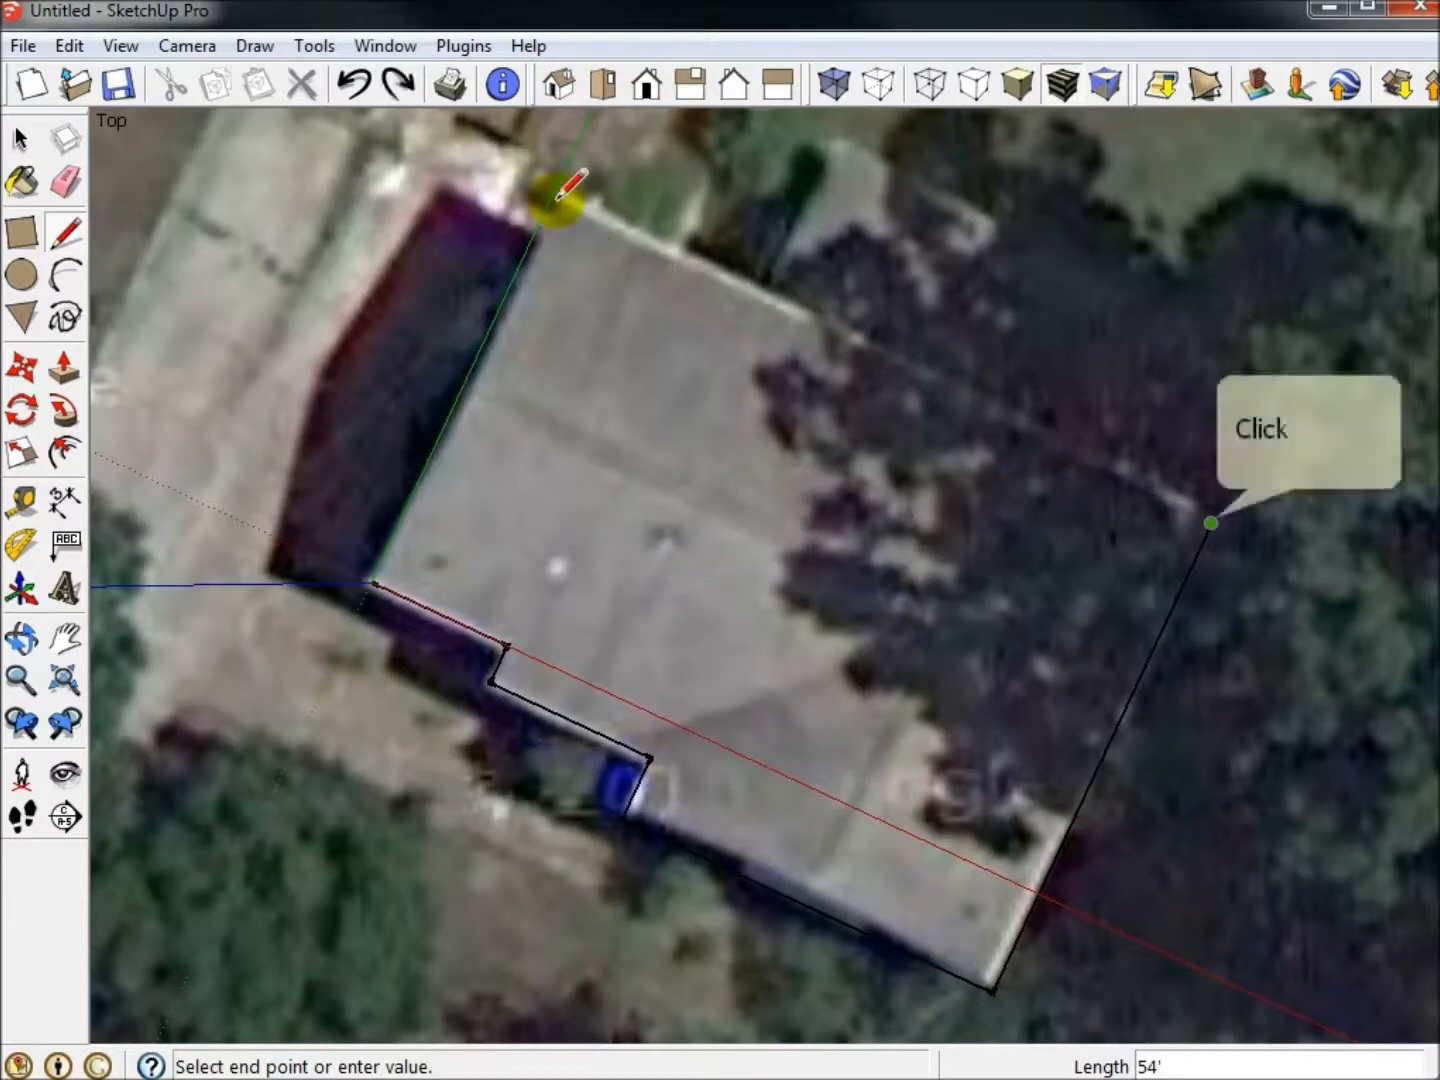
{"action": "left_click", "coordinate": [1210, 522]}
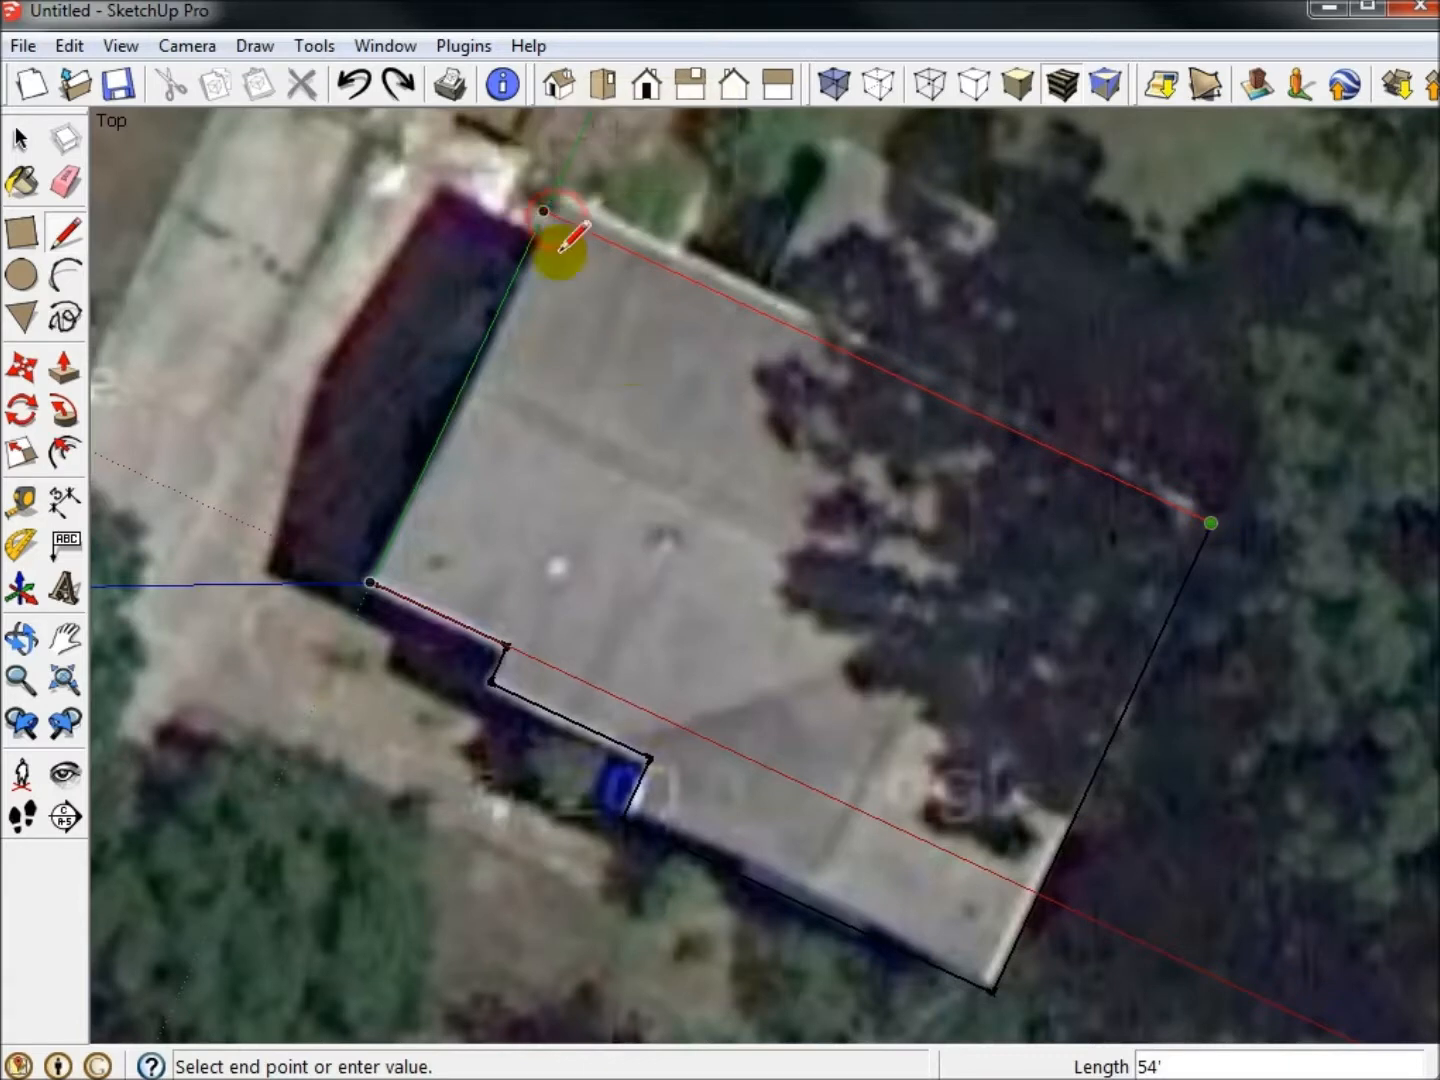
{"action": "left_click", "coordinate": [370, 582]}
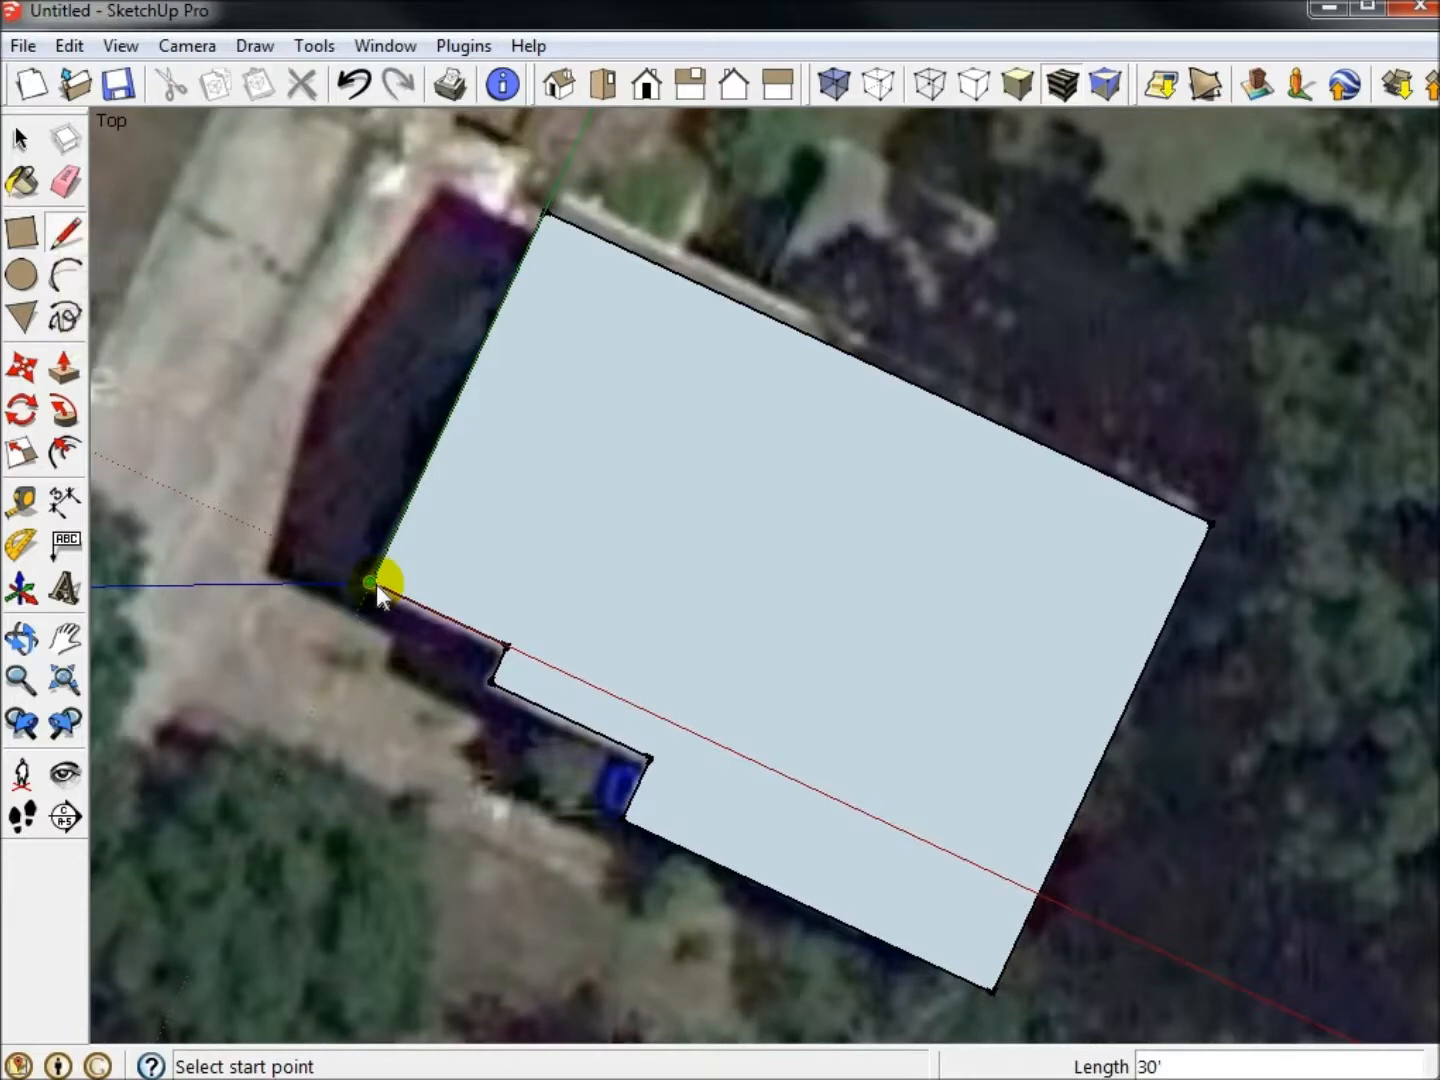
- Extrude the house footprint upward 14' with Push/Pull
{"action": "left_click", "coordinate": [65, 368]}
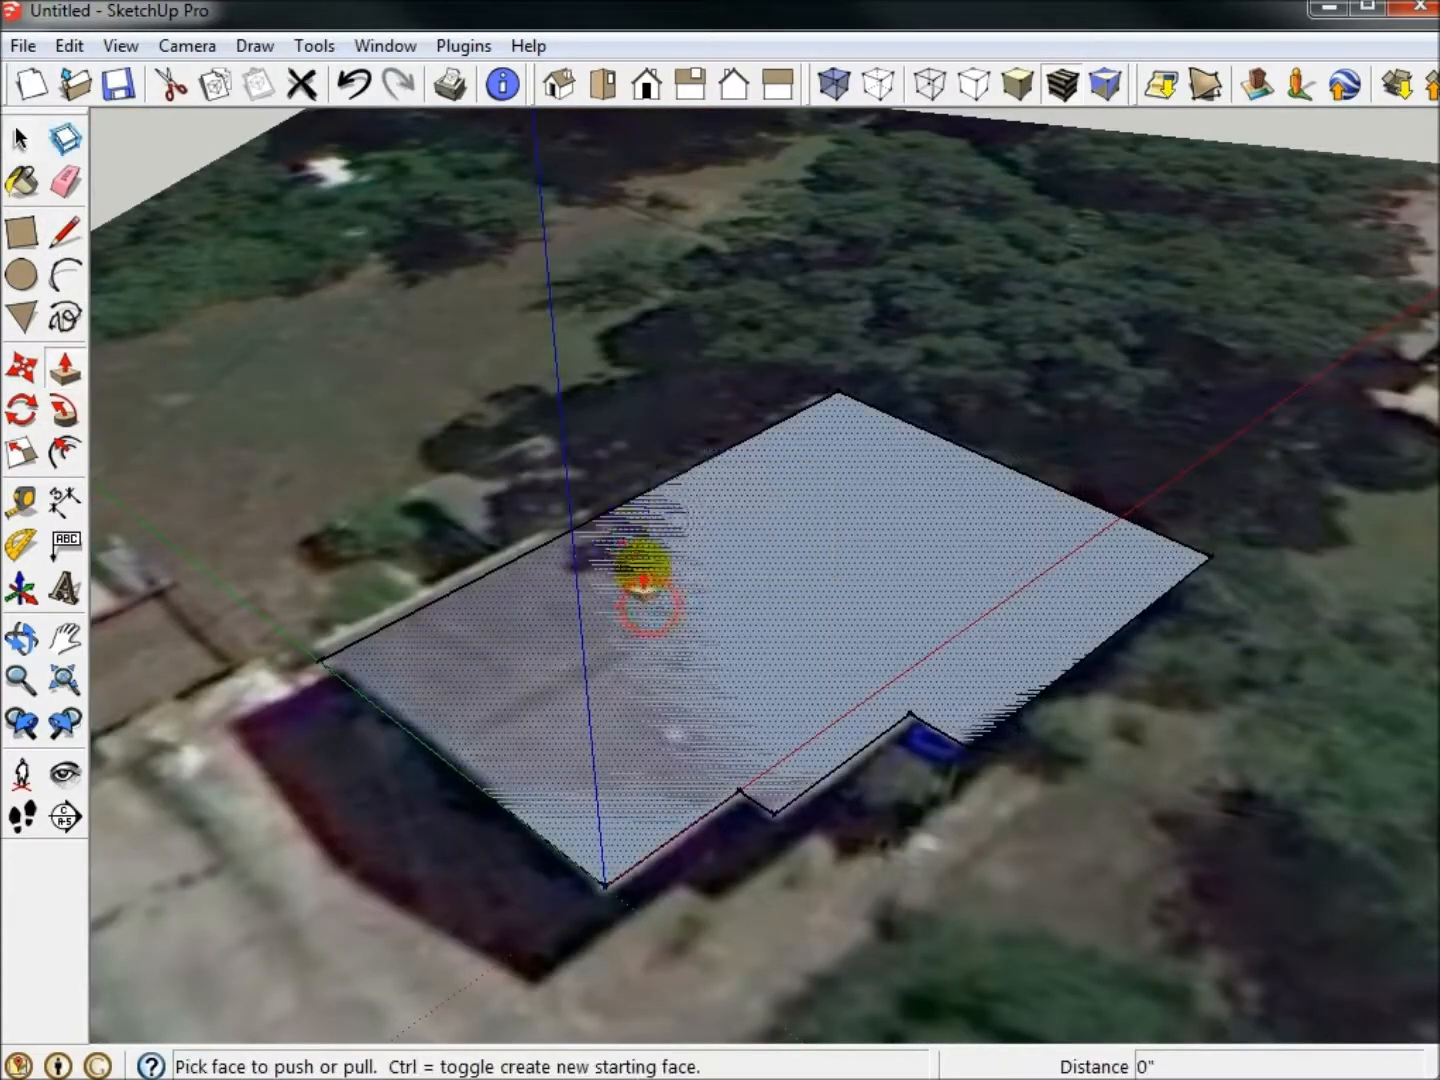
{"action": "left_click_drag", "start_coordinate": [644, 579], "coordinate": [640, 461]}
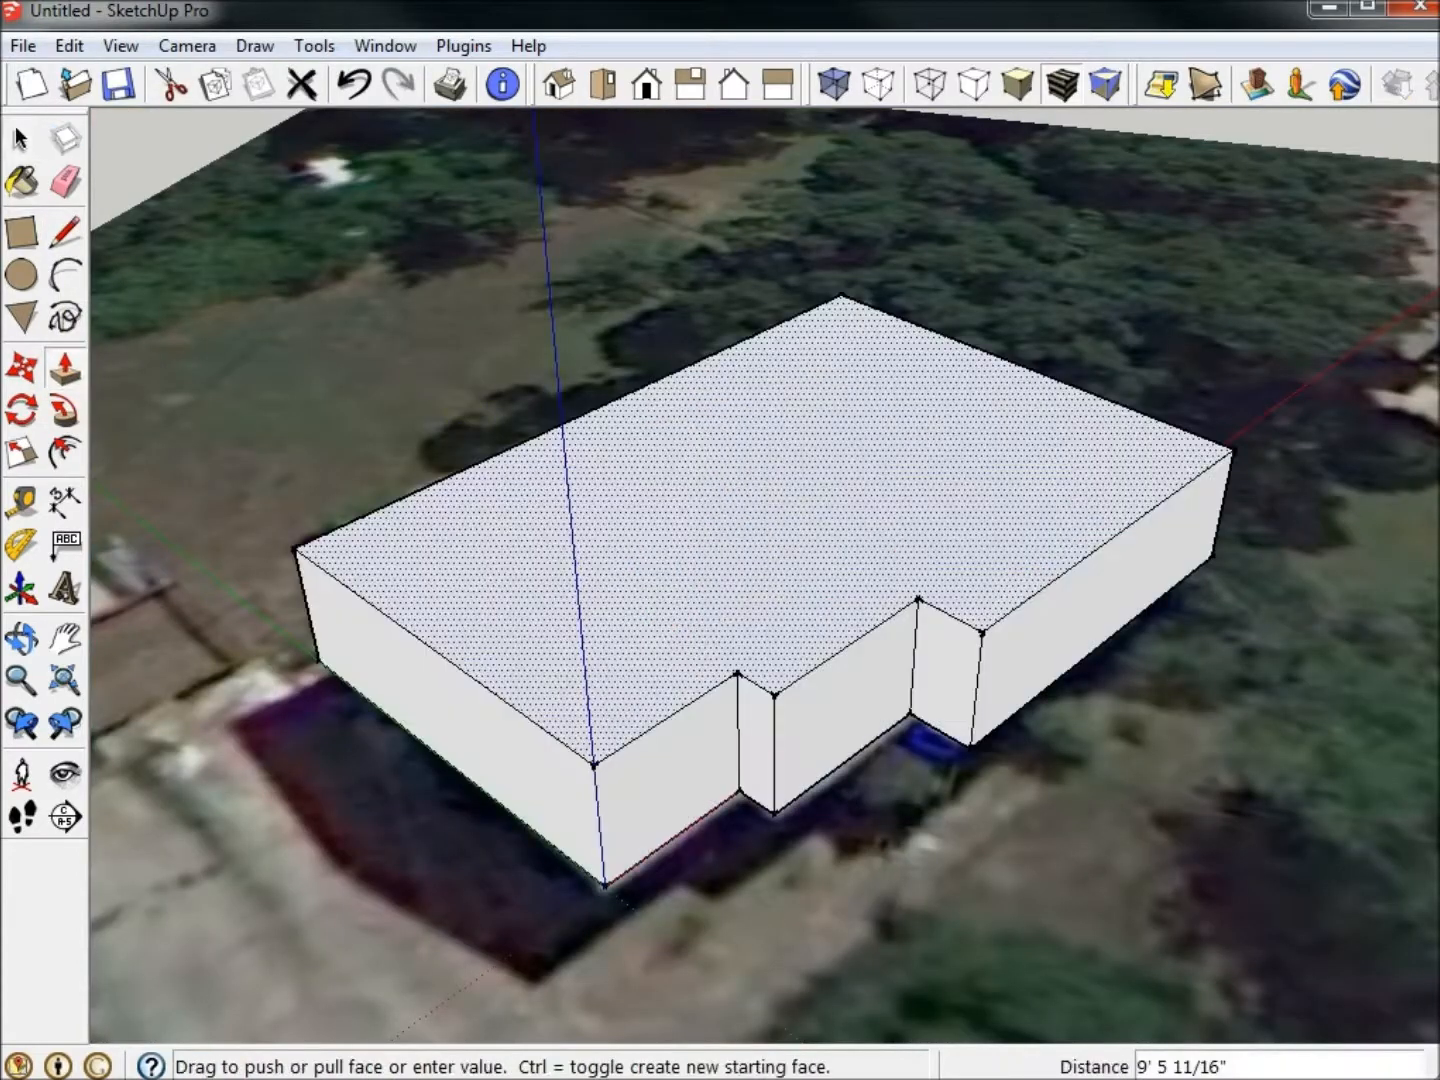
{"action": "type", "text": "14"}
{"action": "key", "text": "Return"}
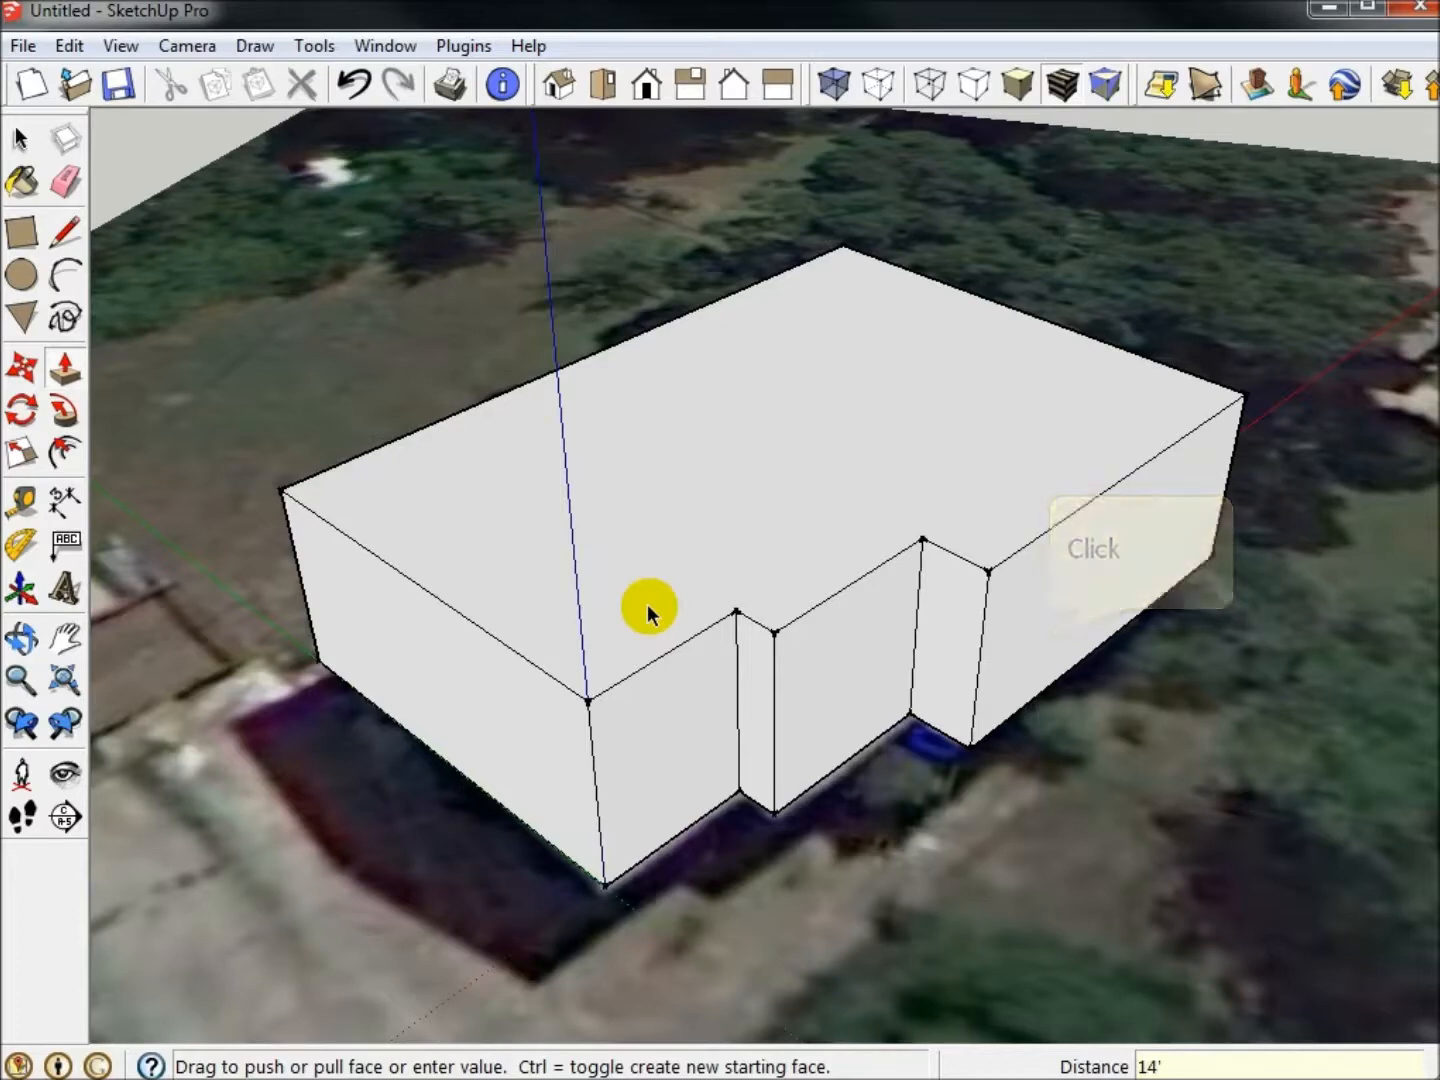
- Start Photo Textures for the widest front wall section and turn and zoom the Street View photo toward the house
{"action": "right_click", "coordinate": [1051, 642]}
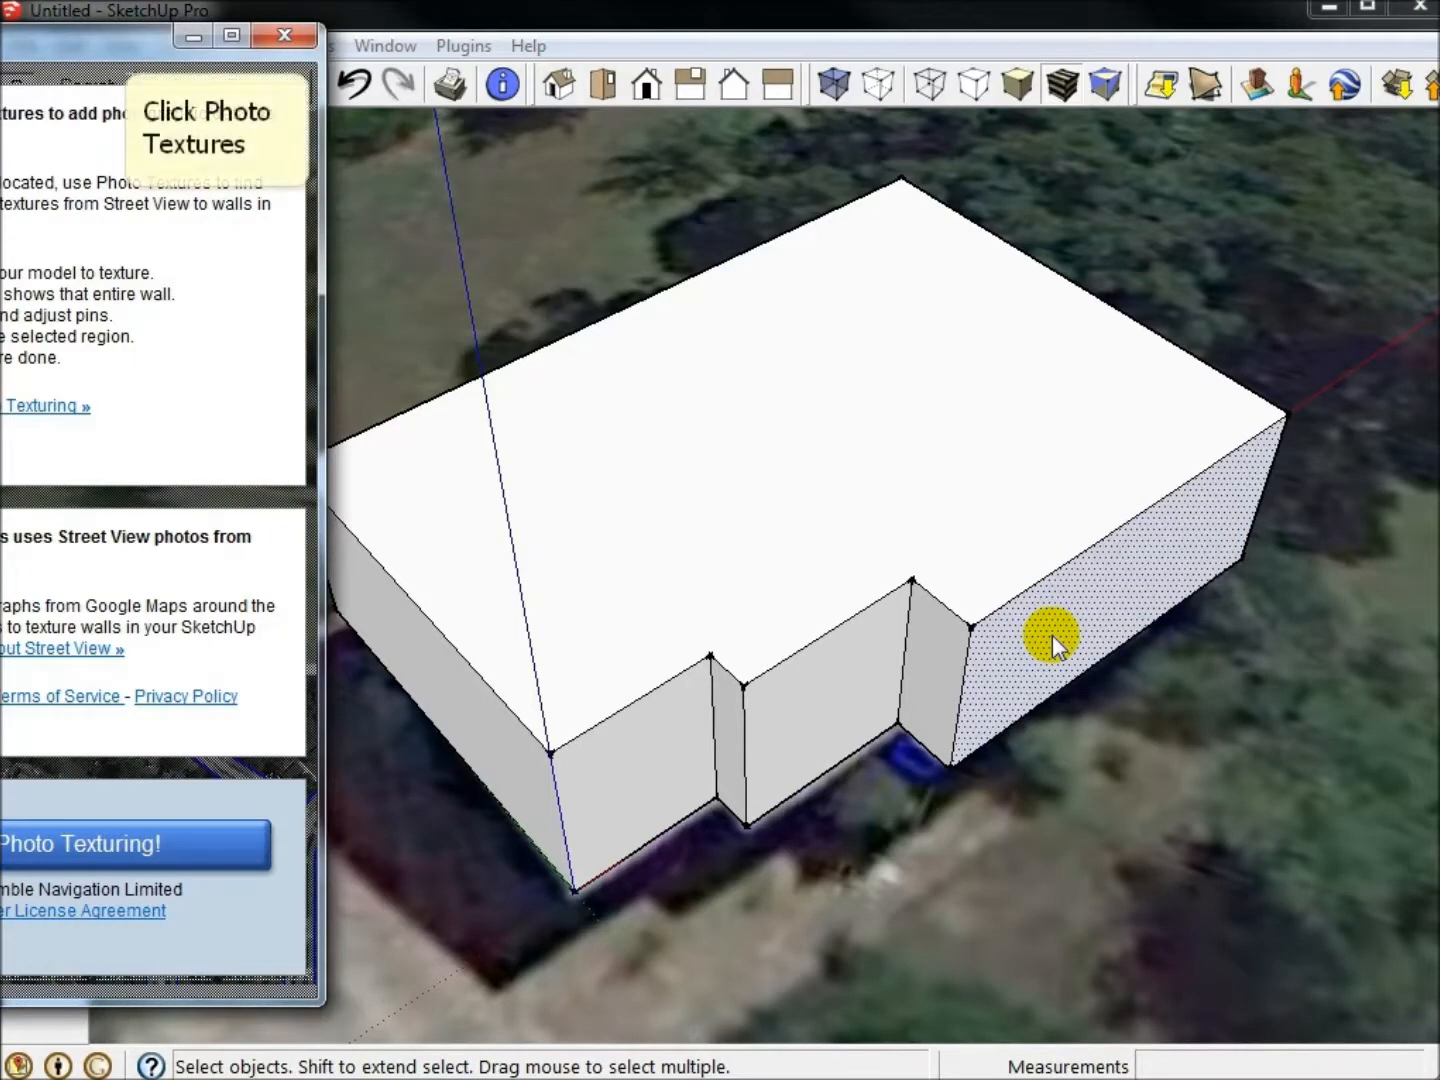
{"action": "left_click", "coordinate": [125, 45]}
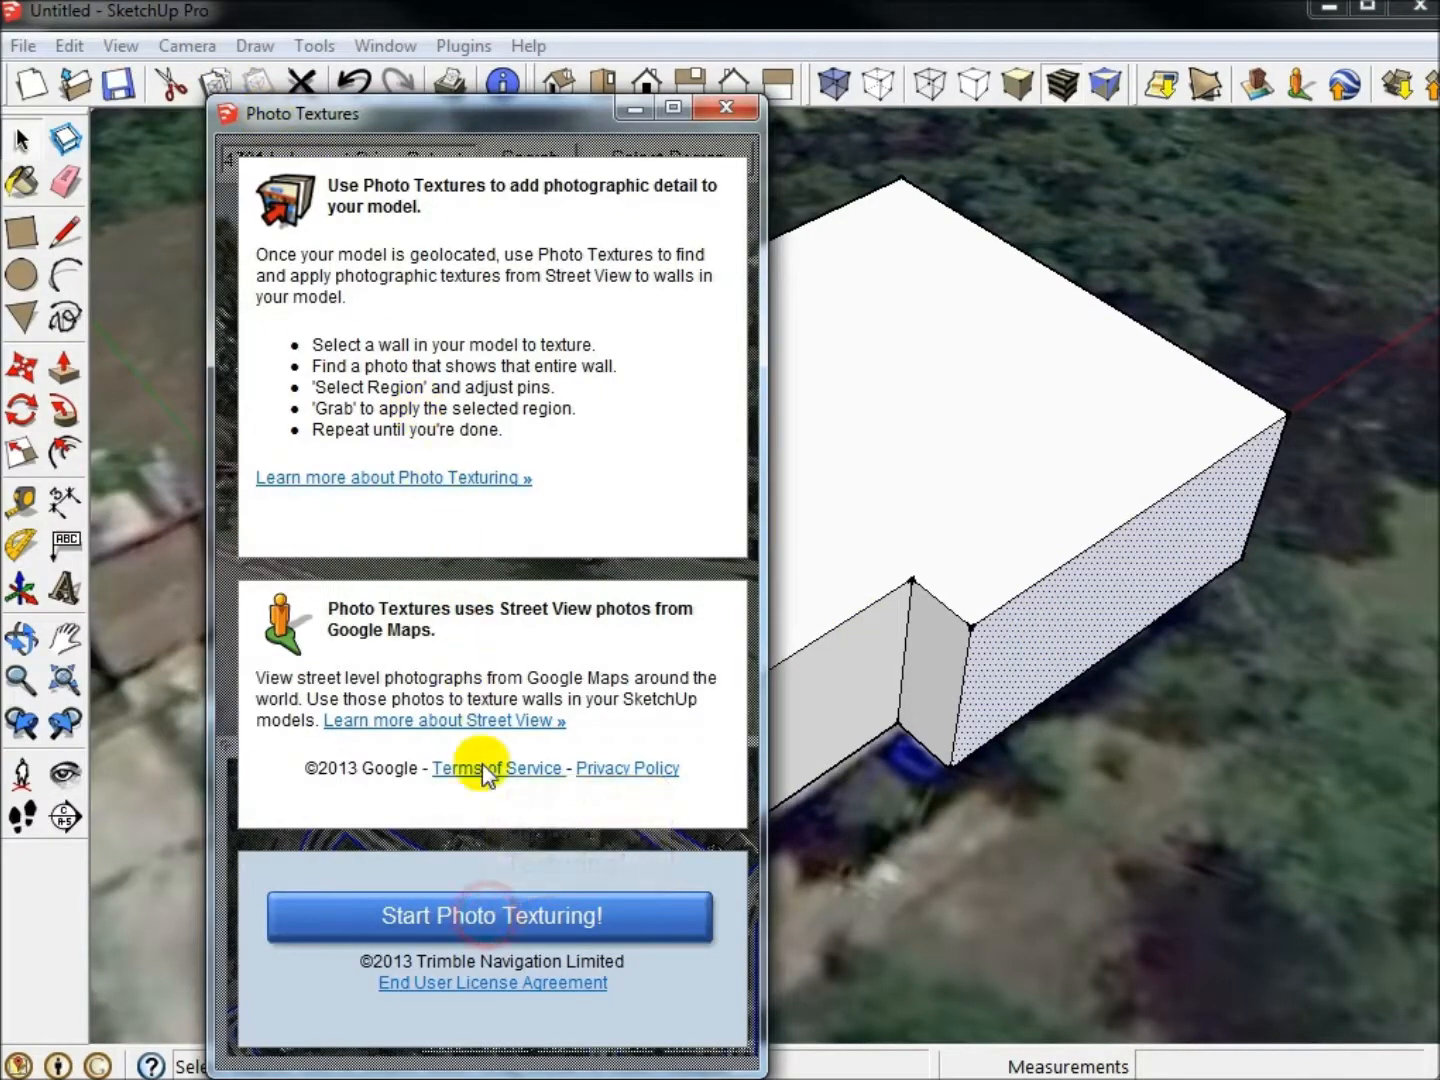
{"action": "left_click", "coordinate": [491, 921]}
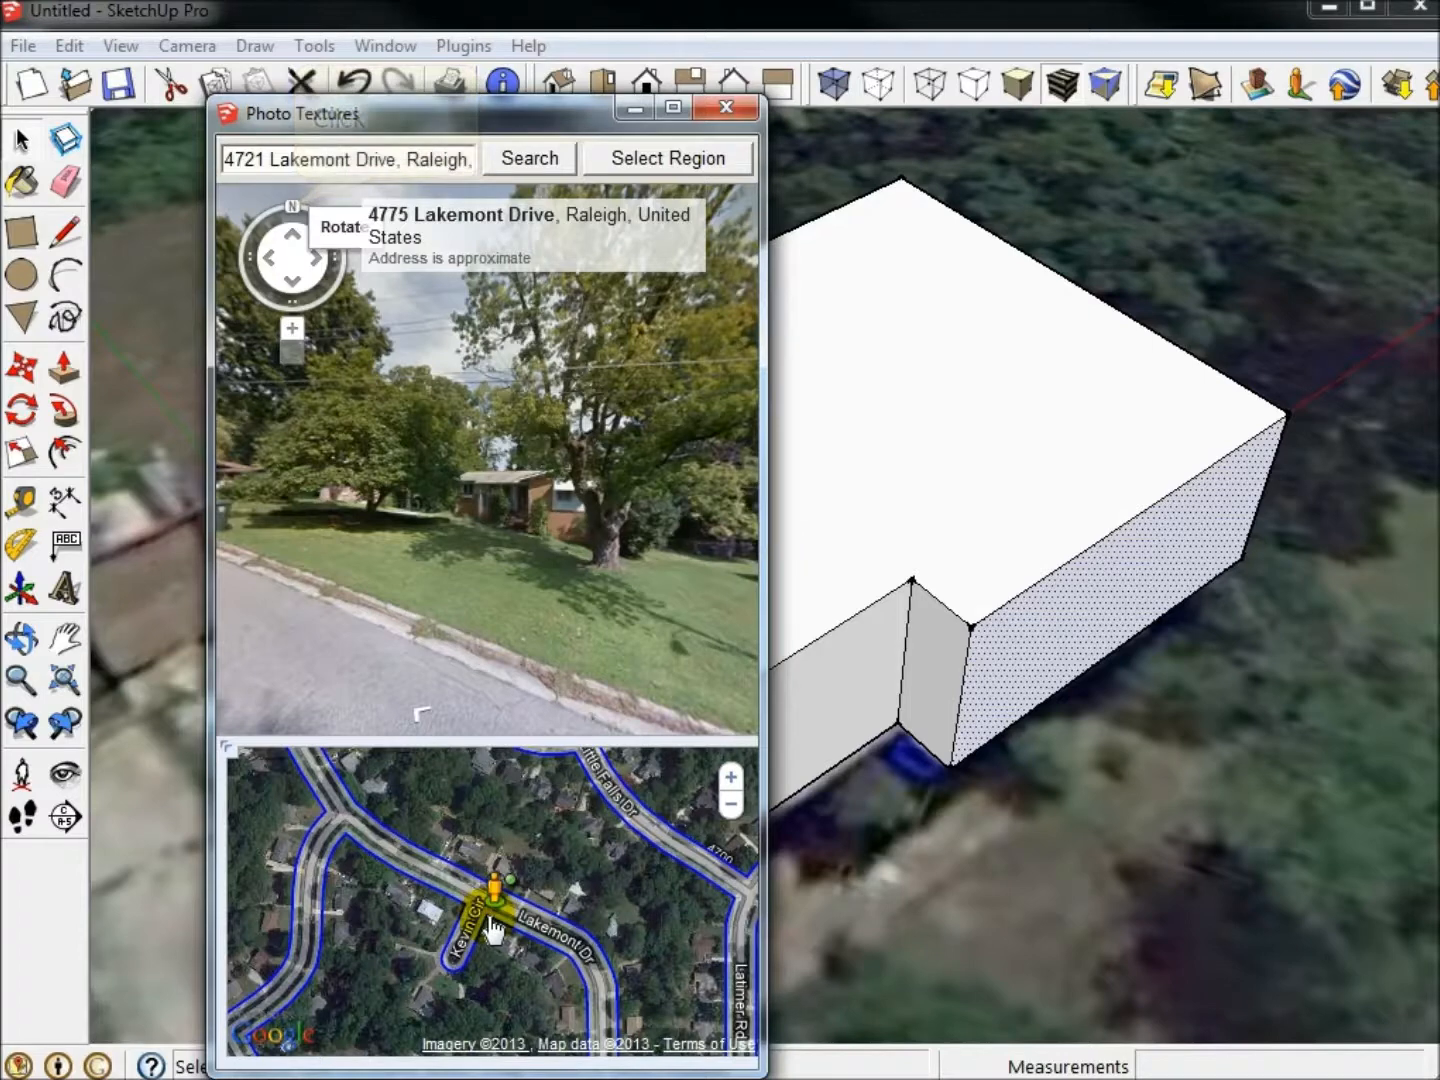
{"action": "left_click", "coordinate": [300, 210]}
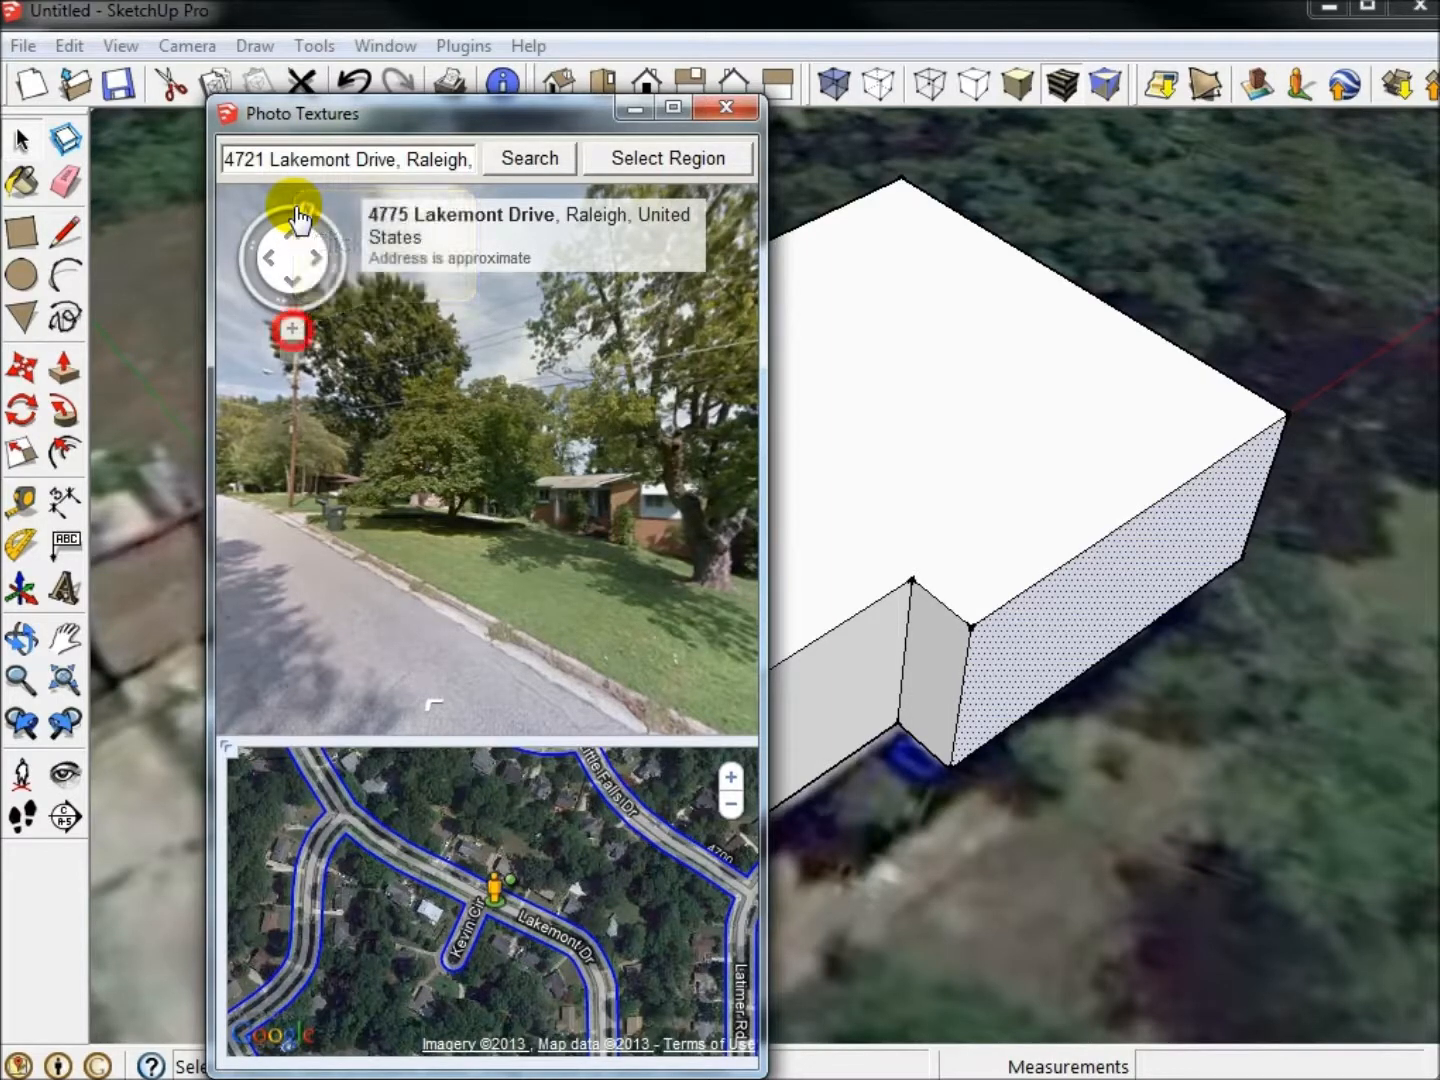
{"action": "left_click", "coordinate": [295, 334]}
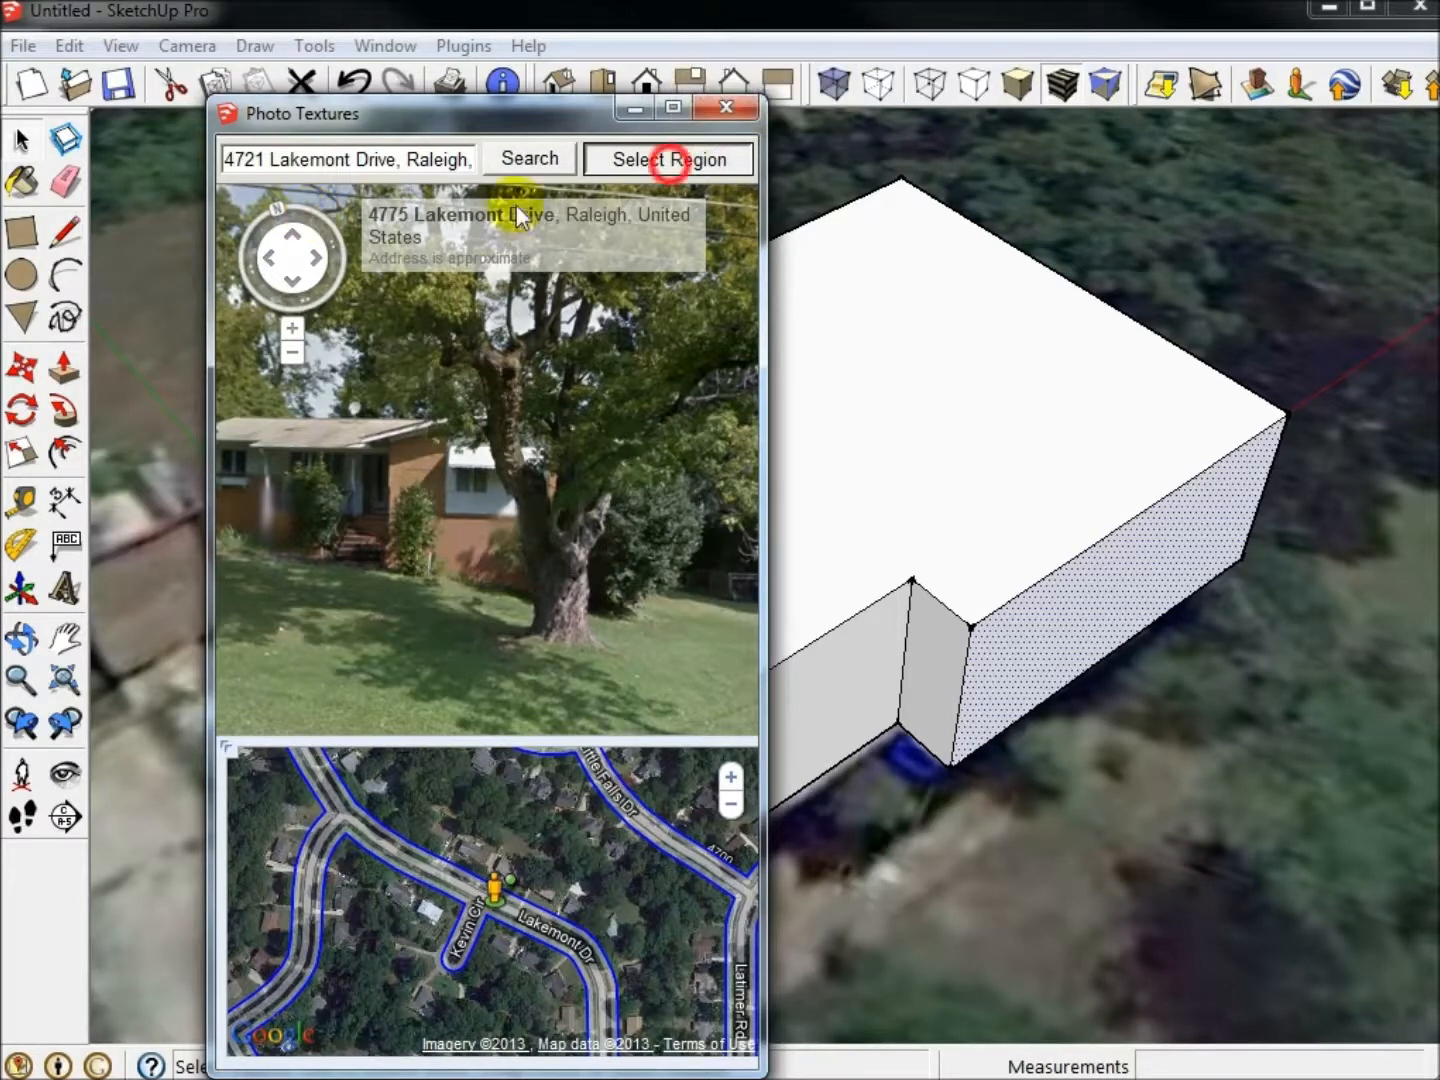
- Fit a photo region's four corners to the brick front wall behind the tree and grab it as the selected wall's texture
{"action": "left_click", "coordinate": [670, 165]}
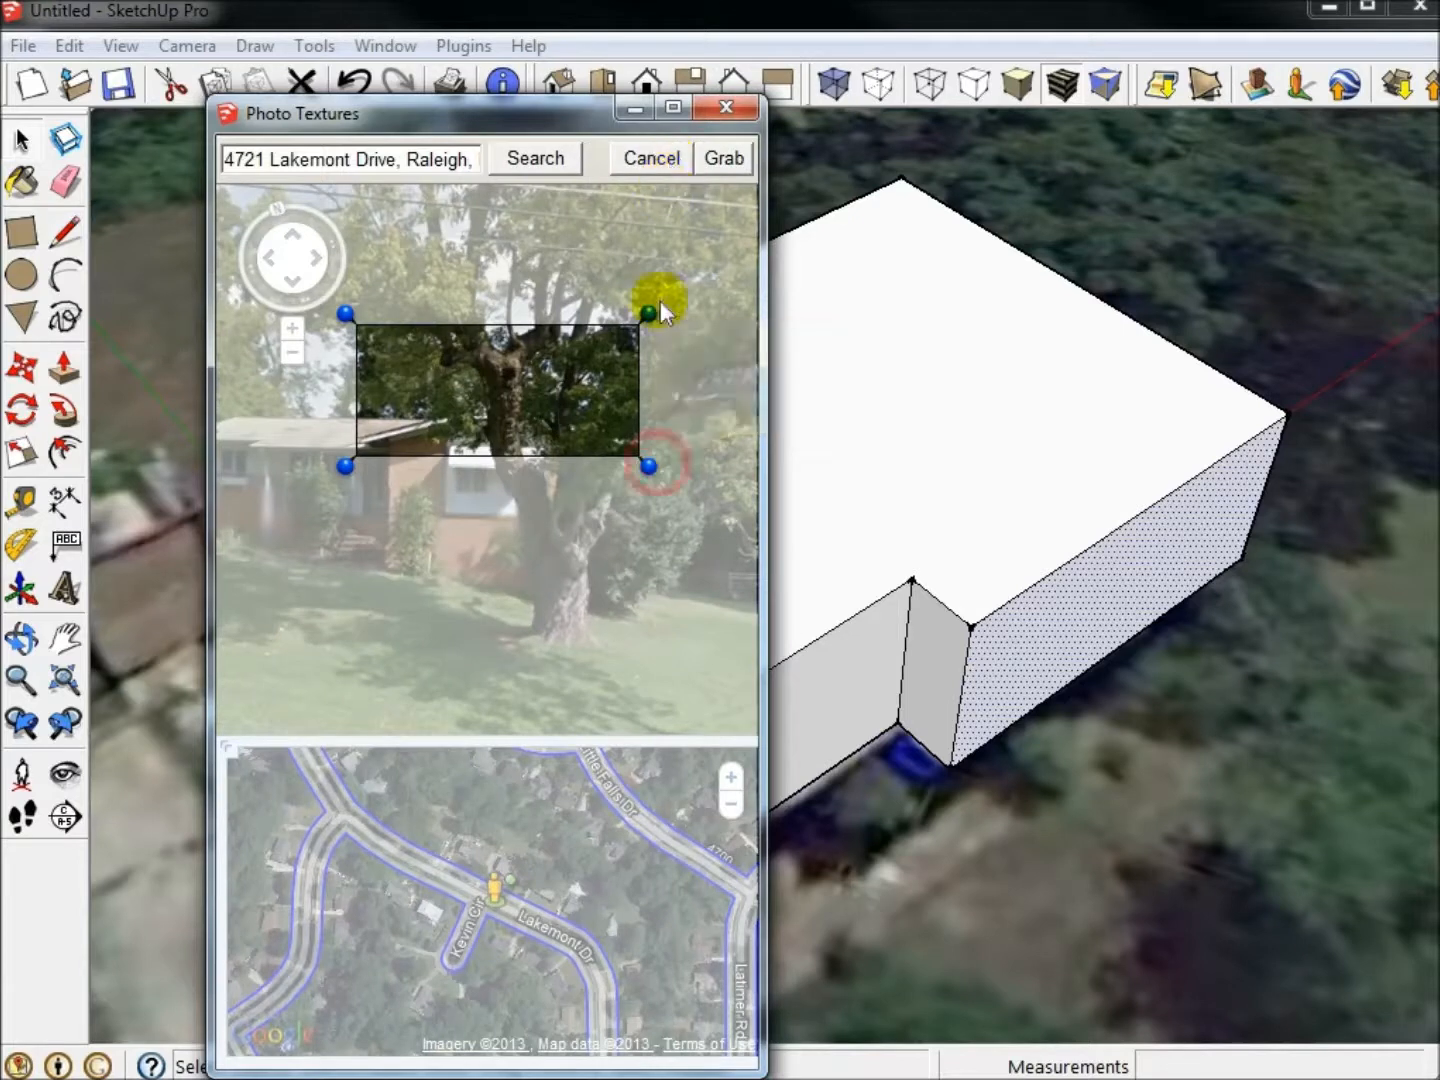
{"action": "left_click_drag", "start_coordinate": [653, 465], "coordinate": [612, 628]}
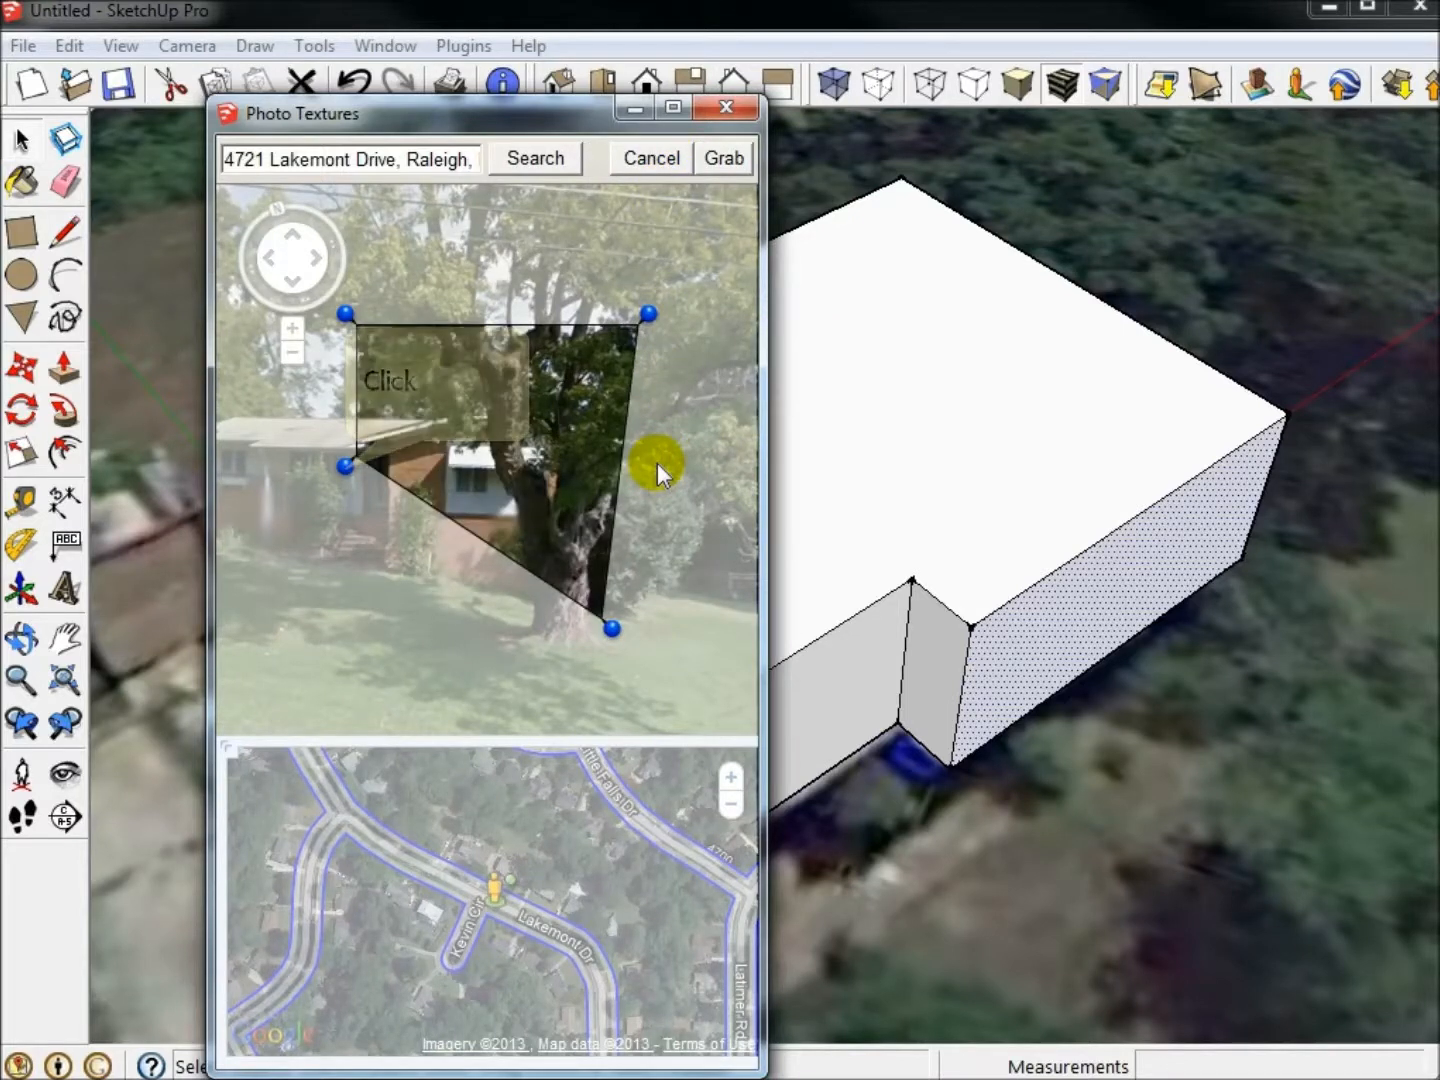
{"action": "left_click_drag", "start_coordinate": [346, 465], "coordinate": [380, 592]}
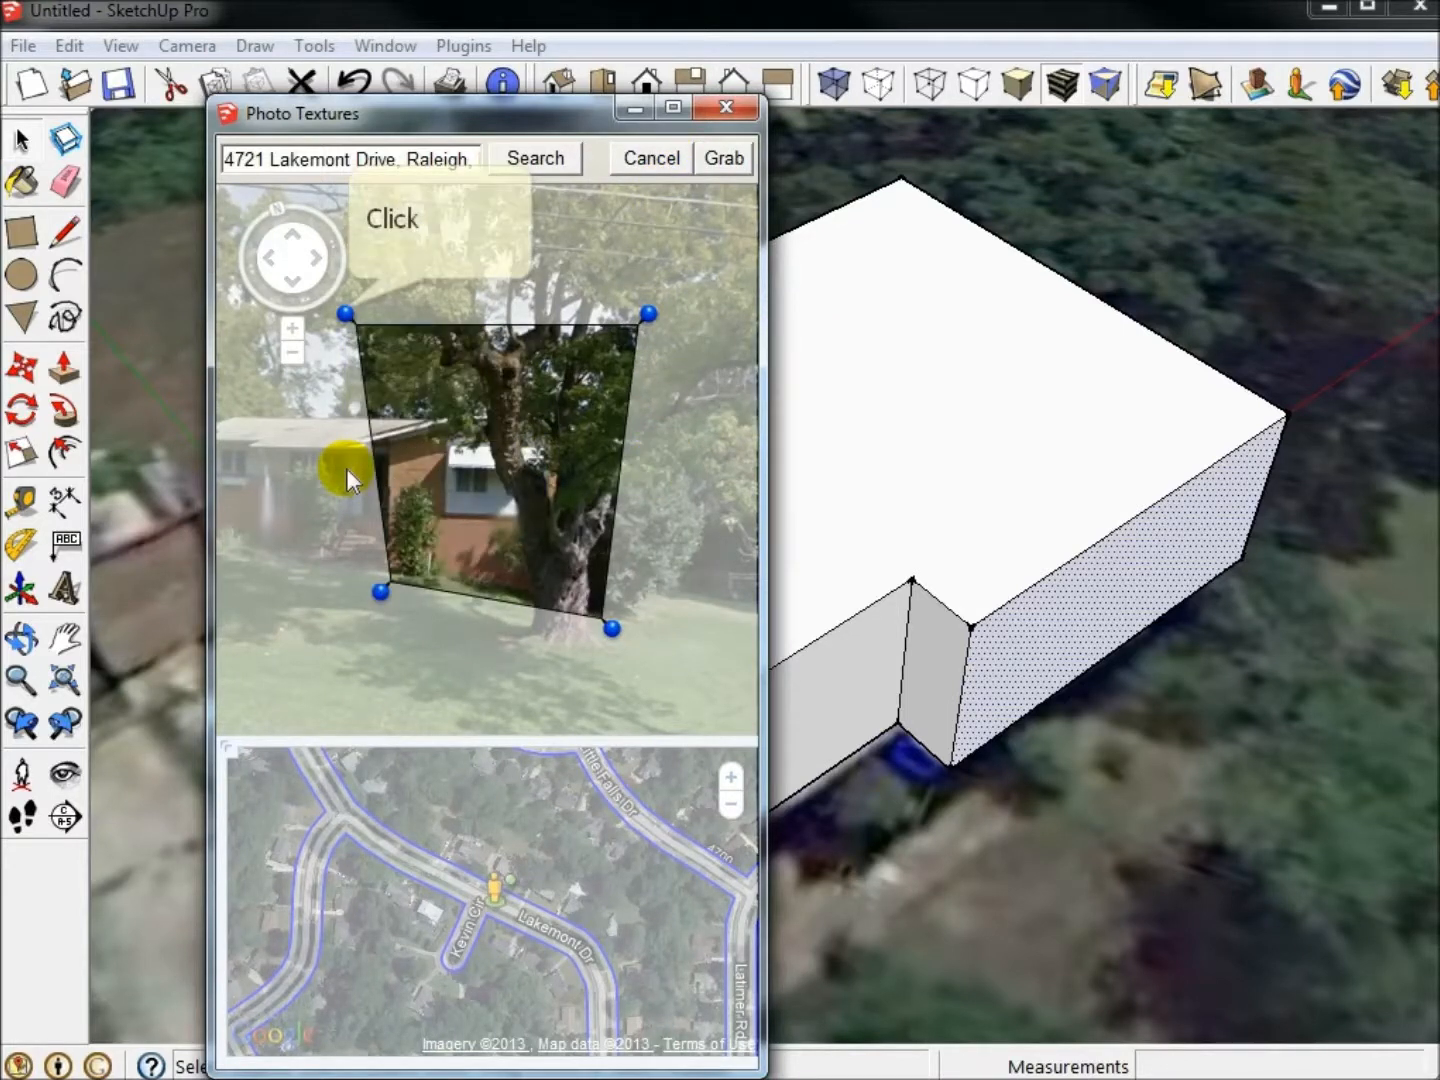
{"action": "left_click_drag", "start_coordinate": [346, 310], "coordinate": [374, 435]}
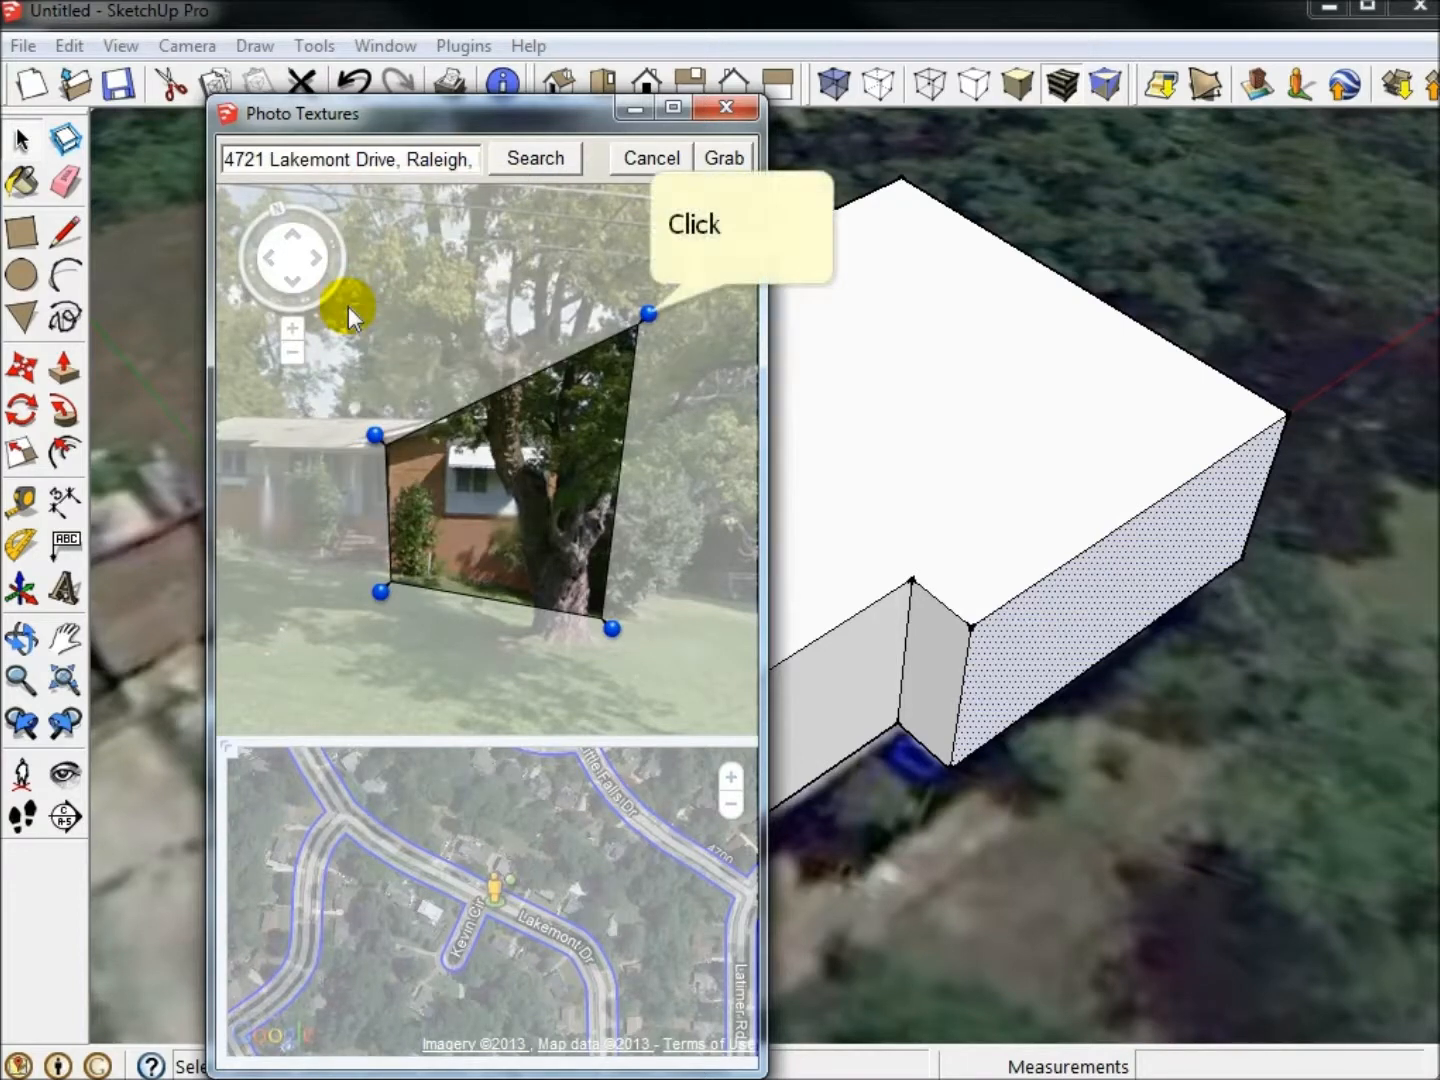
{"action": "left_click_drag", "start_coordinate": [650, 312], "coordinate": [616, 444]}
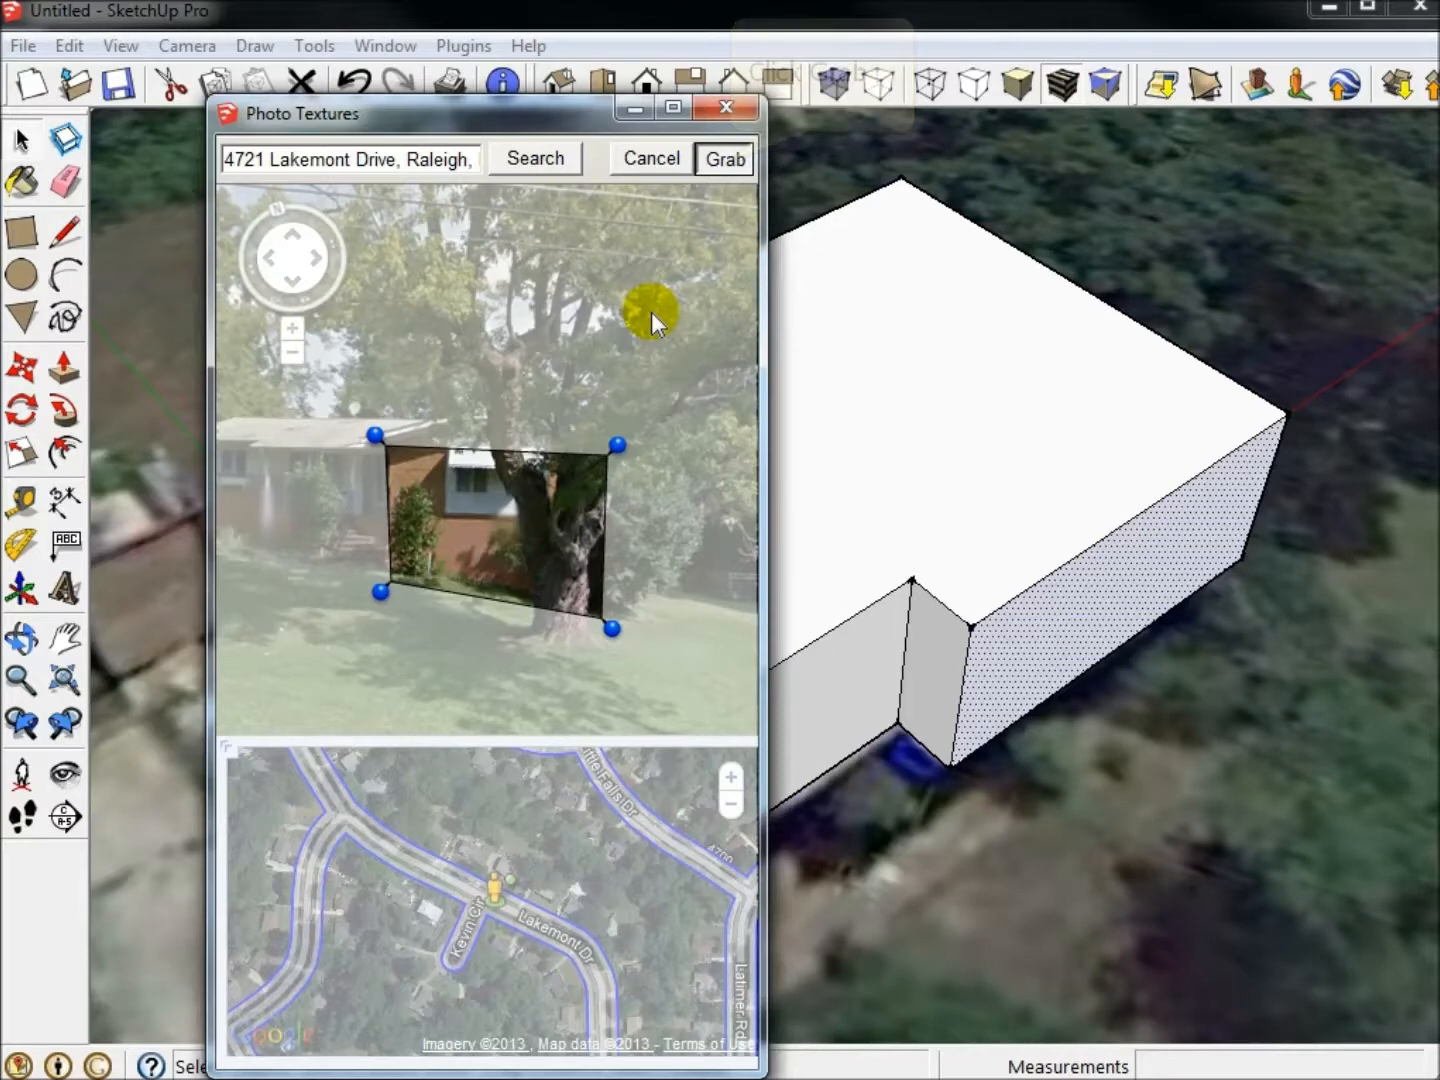
{"action": "left_click", "coordinate": [725, 159]}
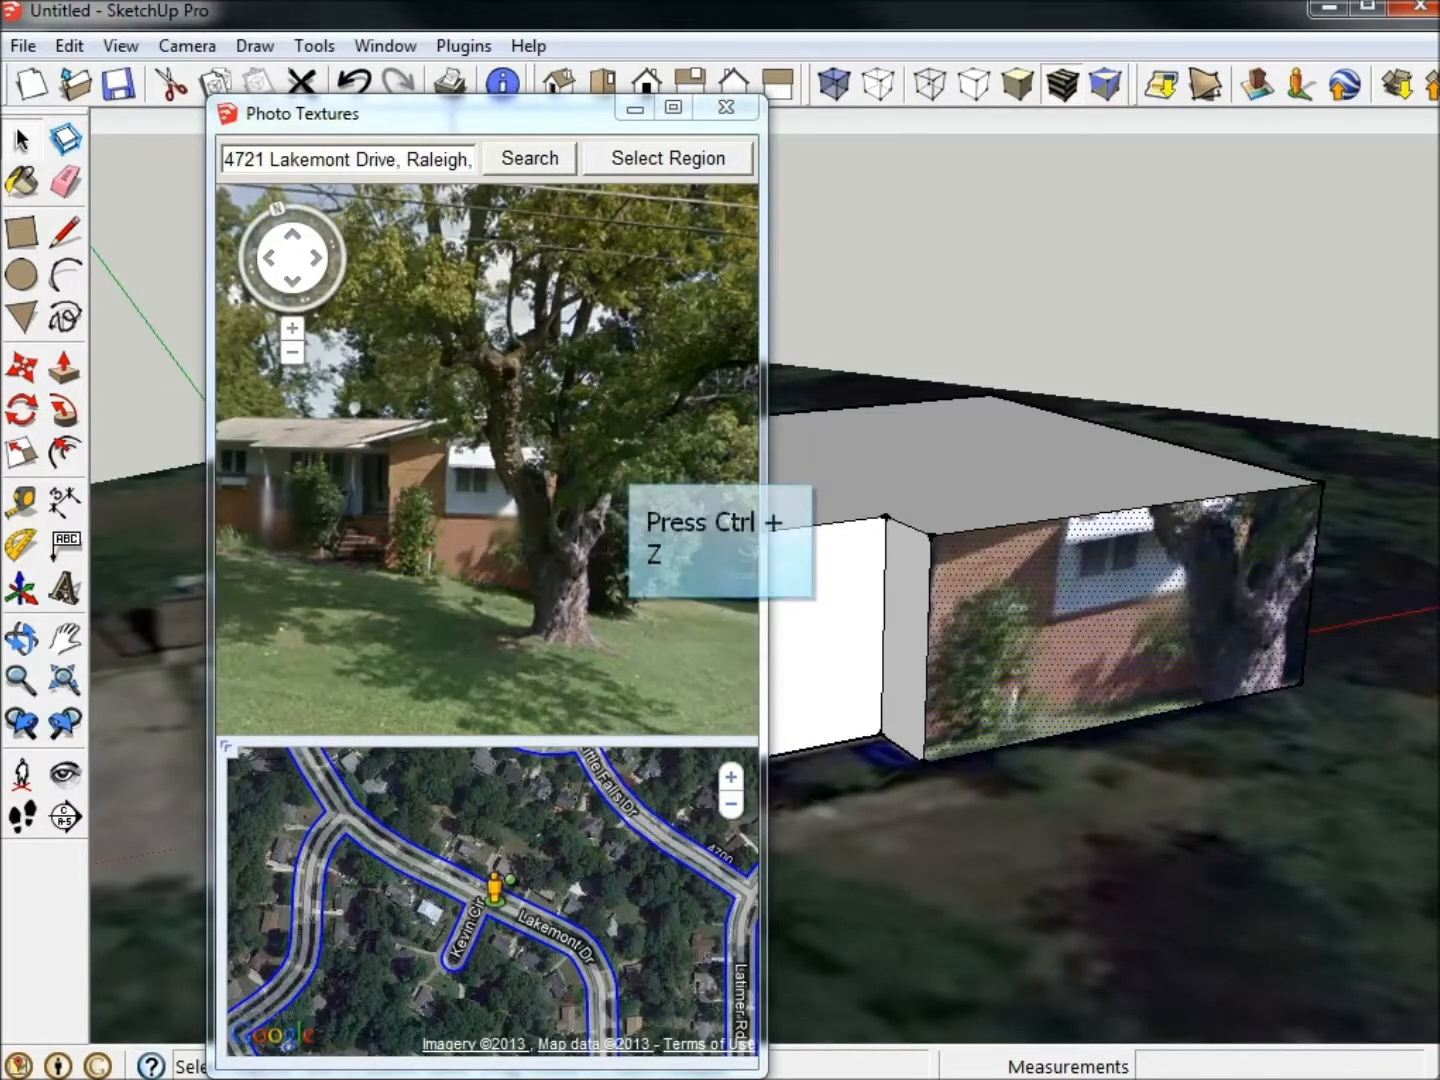
- Undo the photo texture on the front wall, turn the Street View photo back toward north and close Photo Textures
{"action": "key", "text": "ctrl+z"}
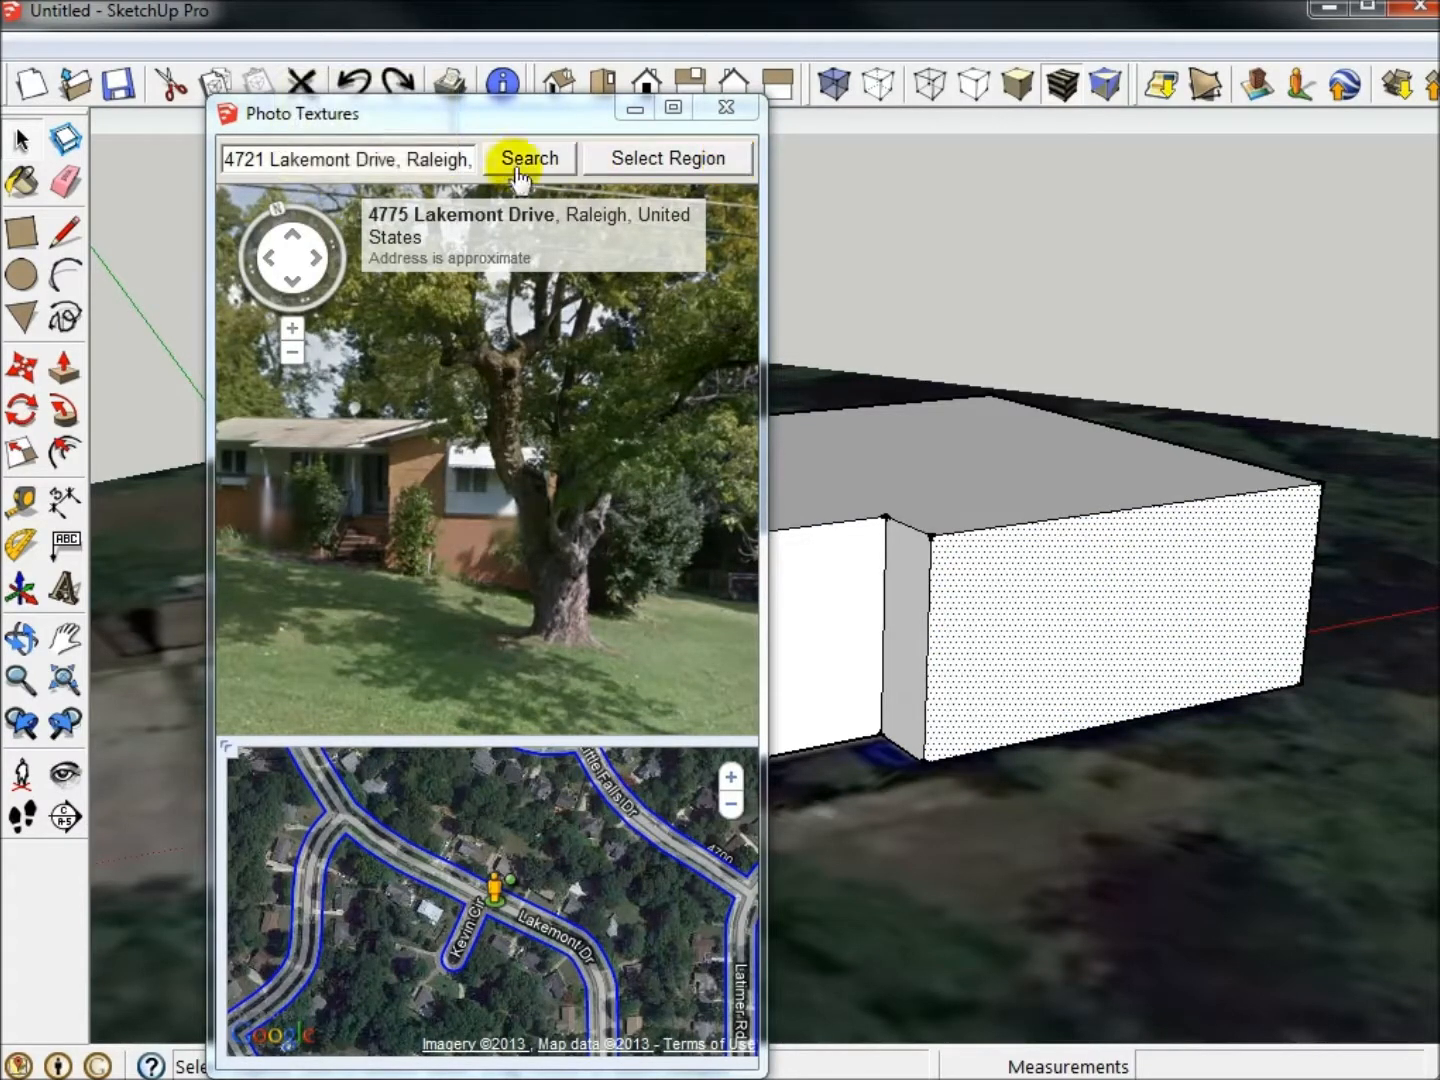
{"action": "left_click", "coordinate": [279, 213]}
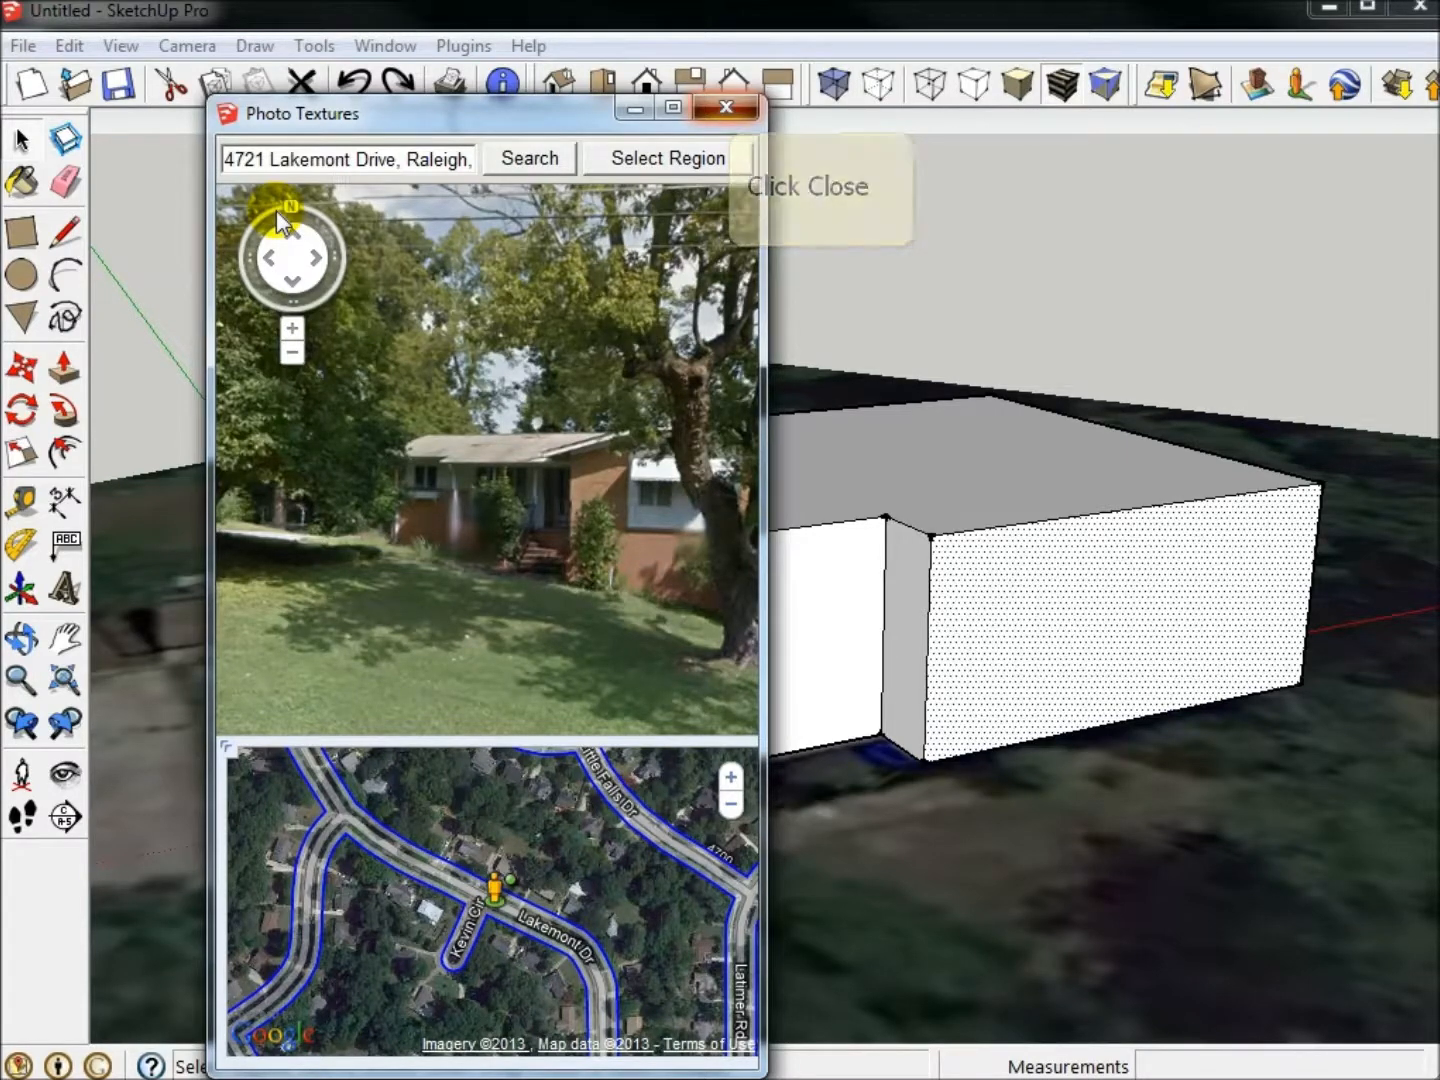
{"action": "left_click", "coordinate": [729, 104]}
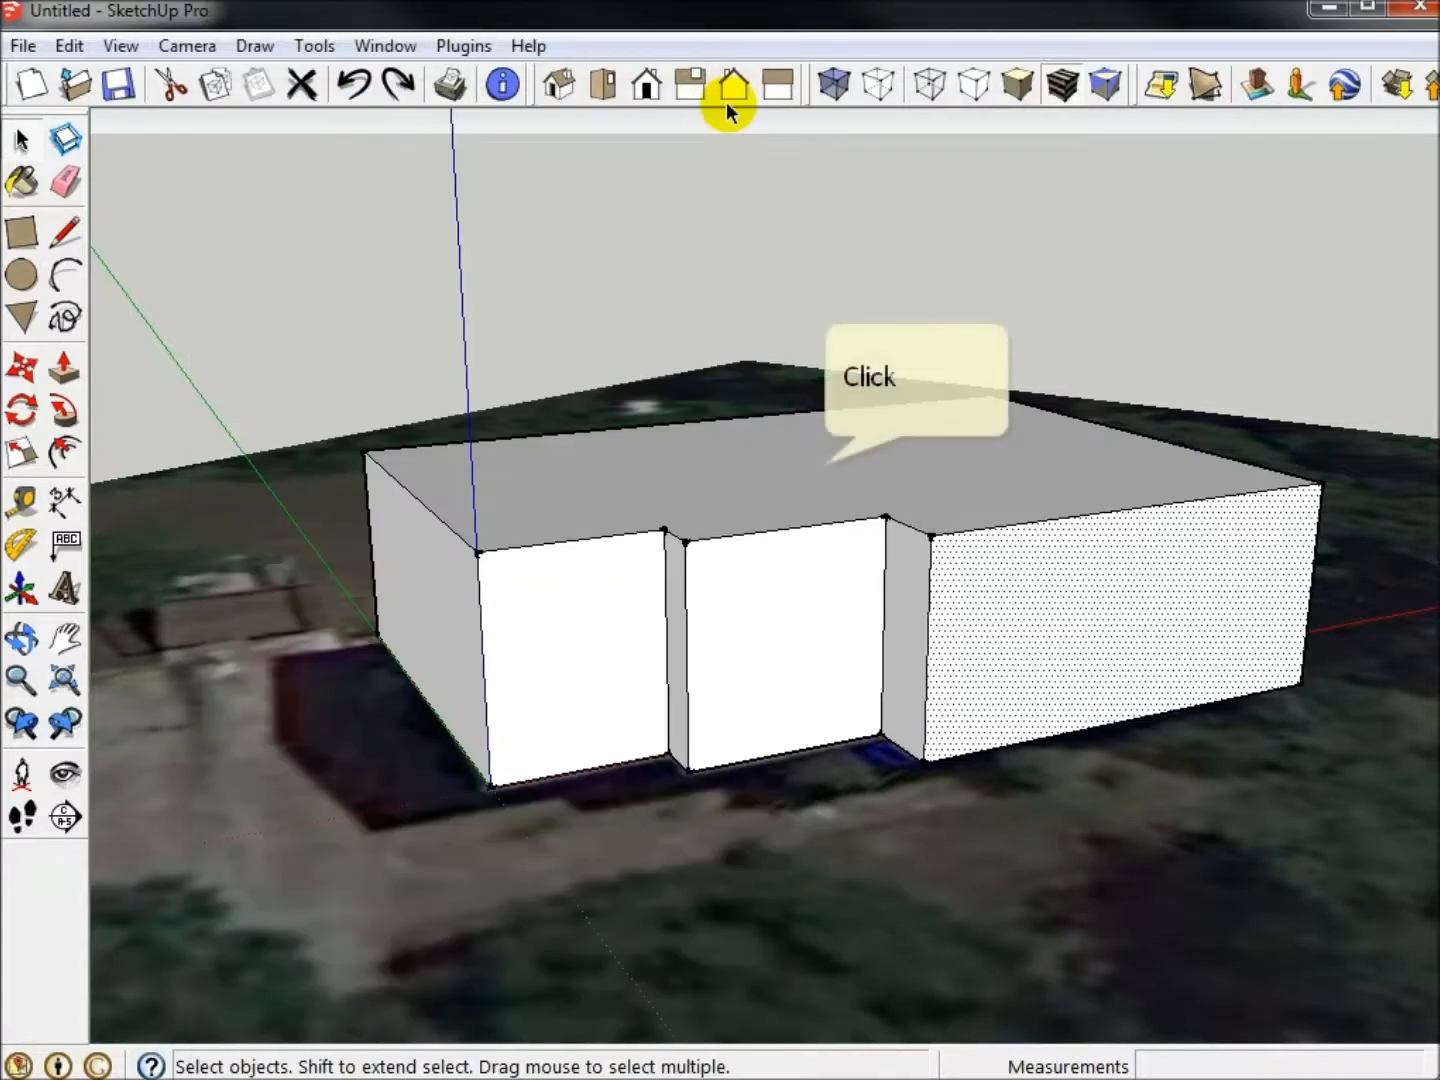
- Make a Calif Ranch roof with Instant Roof from the top face, with the driveway-side and widest front section's top edges selected for gables
{"action": "left_click", "coordinate": [826, 464]}
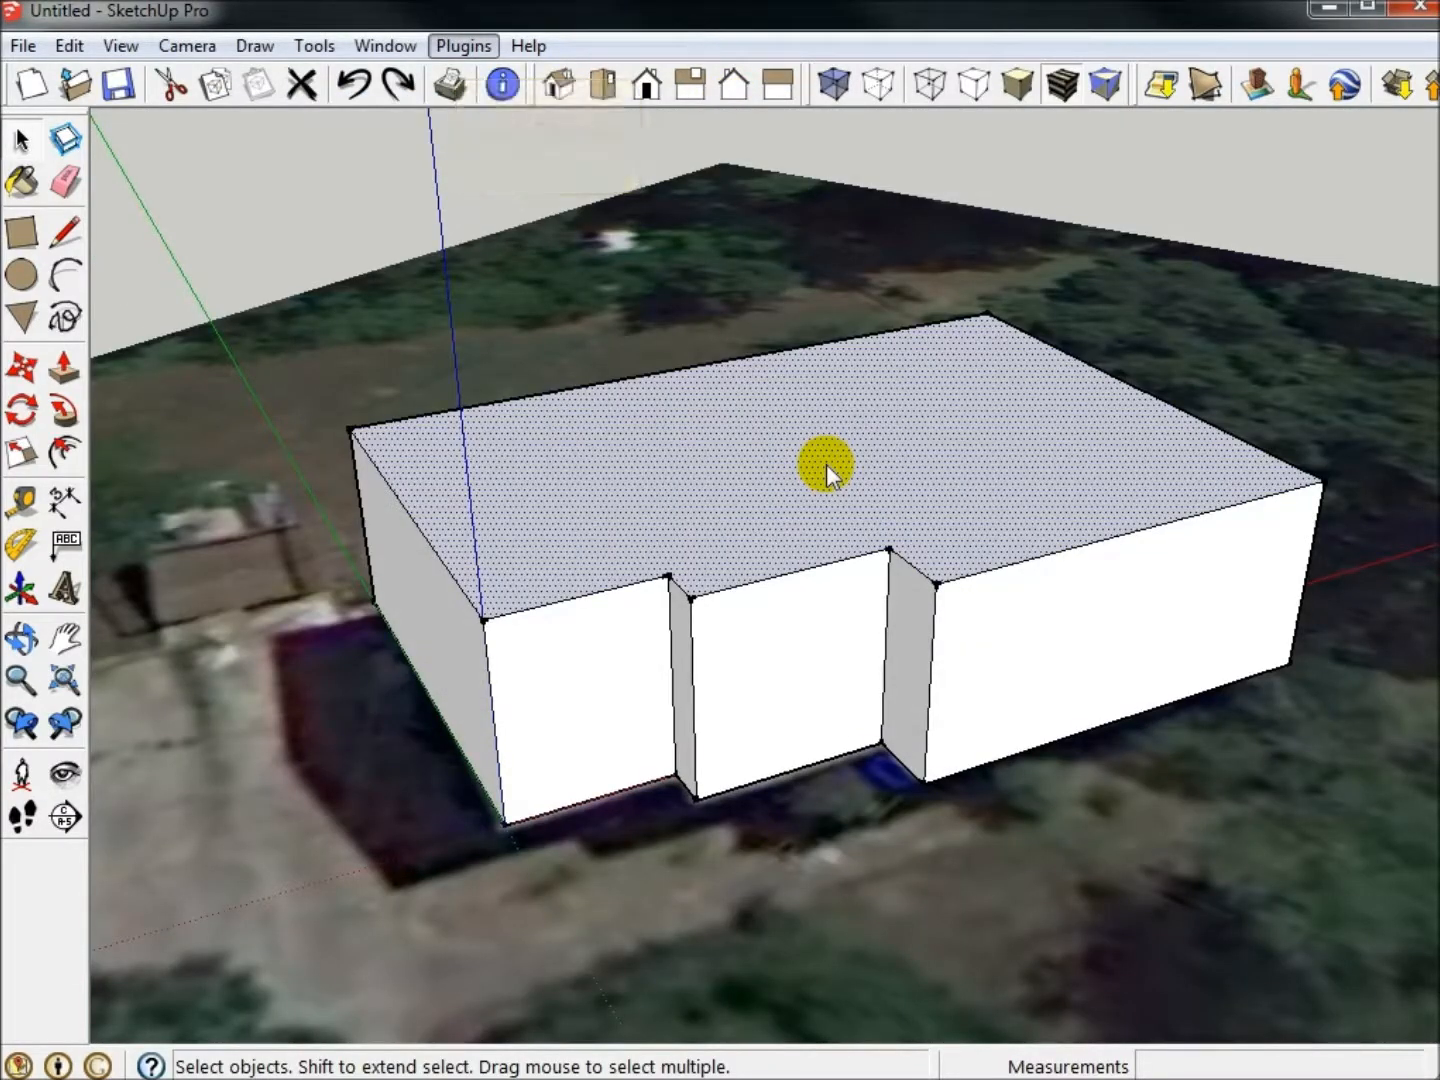
{"action": "left_click", "coordinate": [463, 46]}
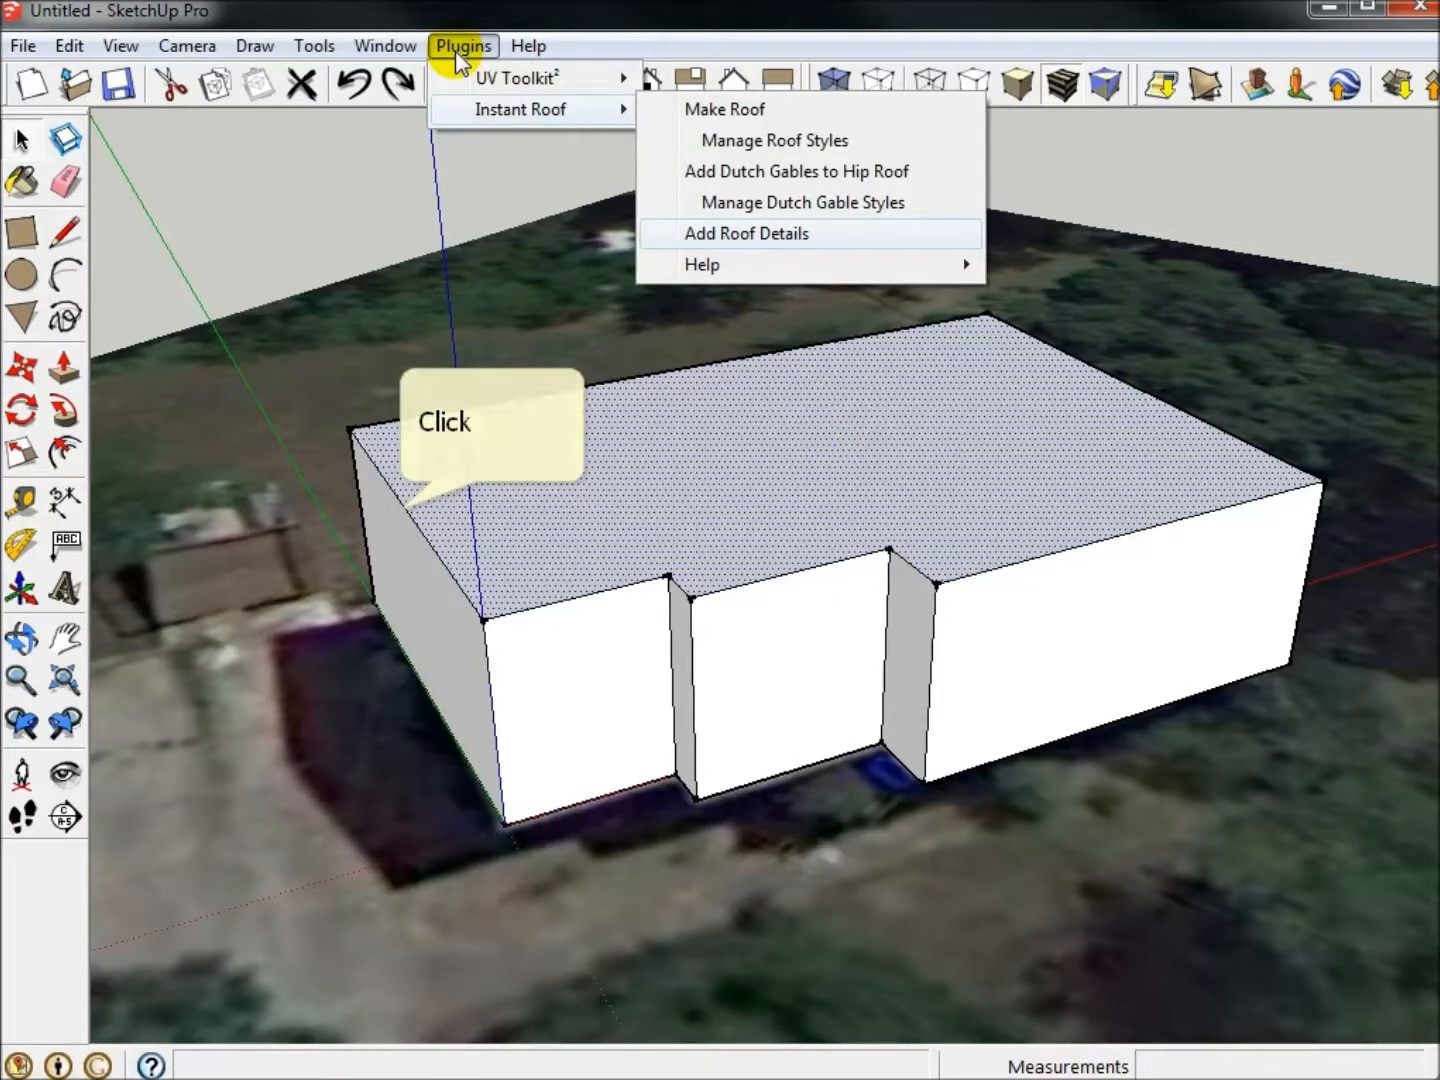
{"action": "left_click", "coordinate": [401, 516]}
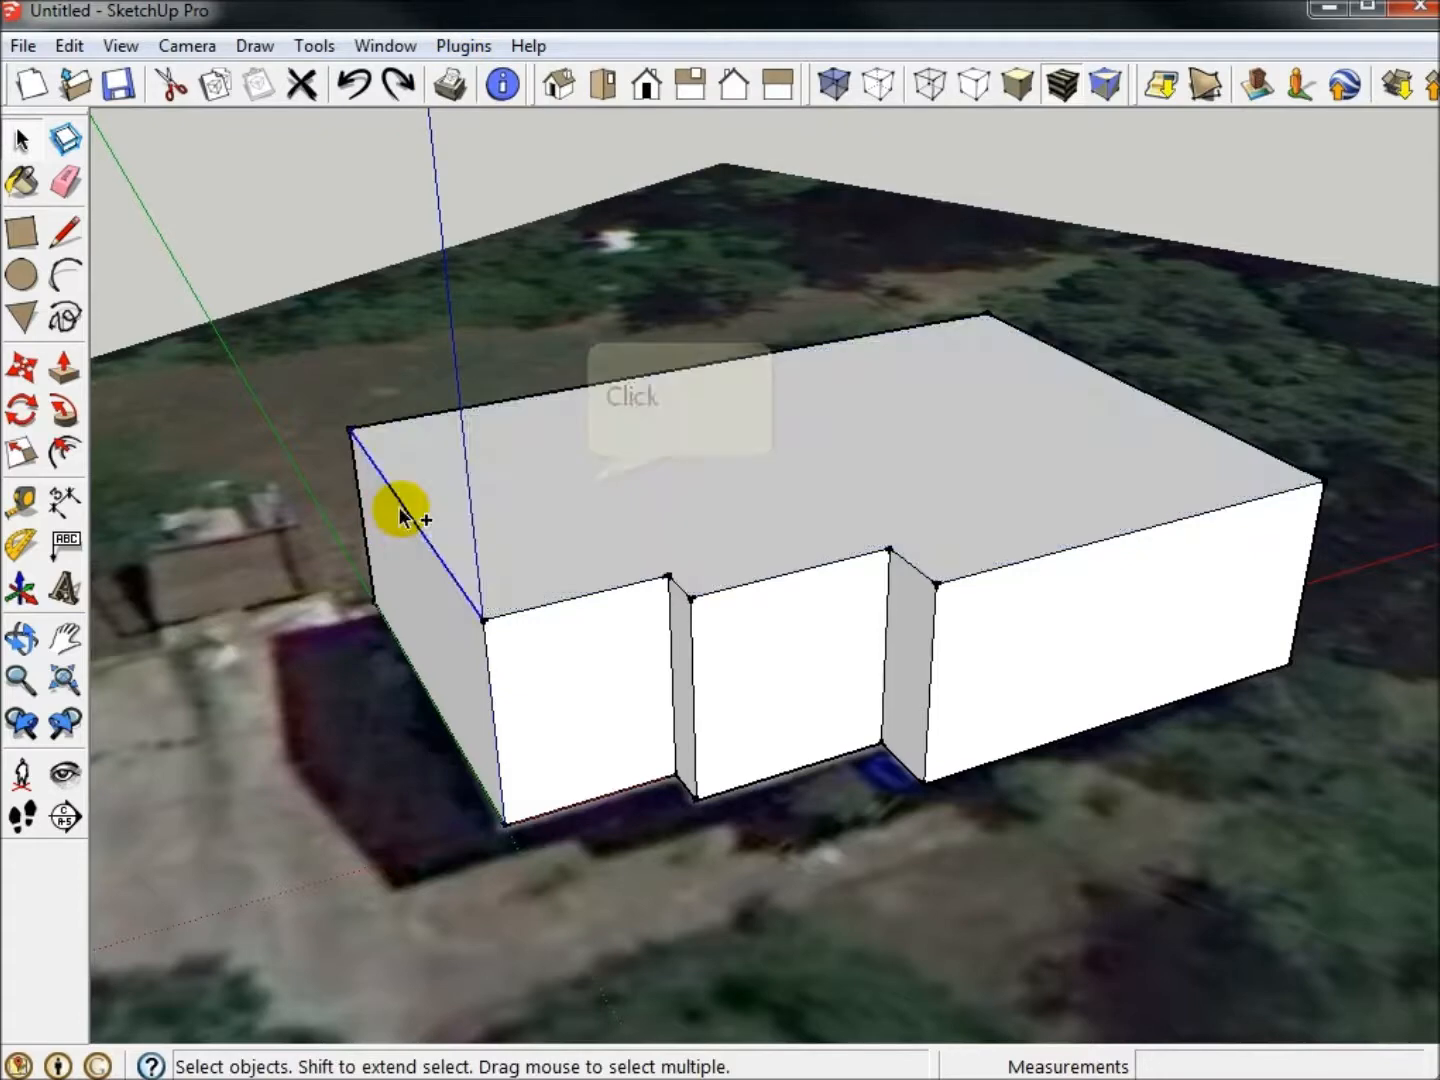
{"action": "left_click", "coordinate": [585, 490], "text": "shift"}
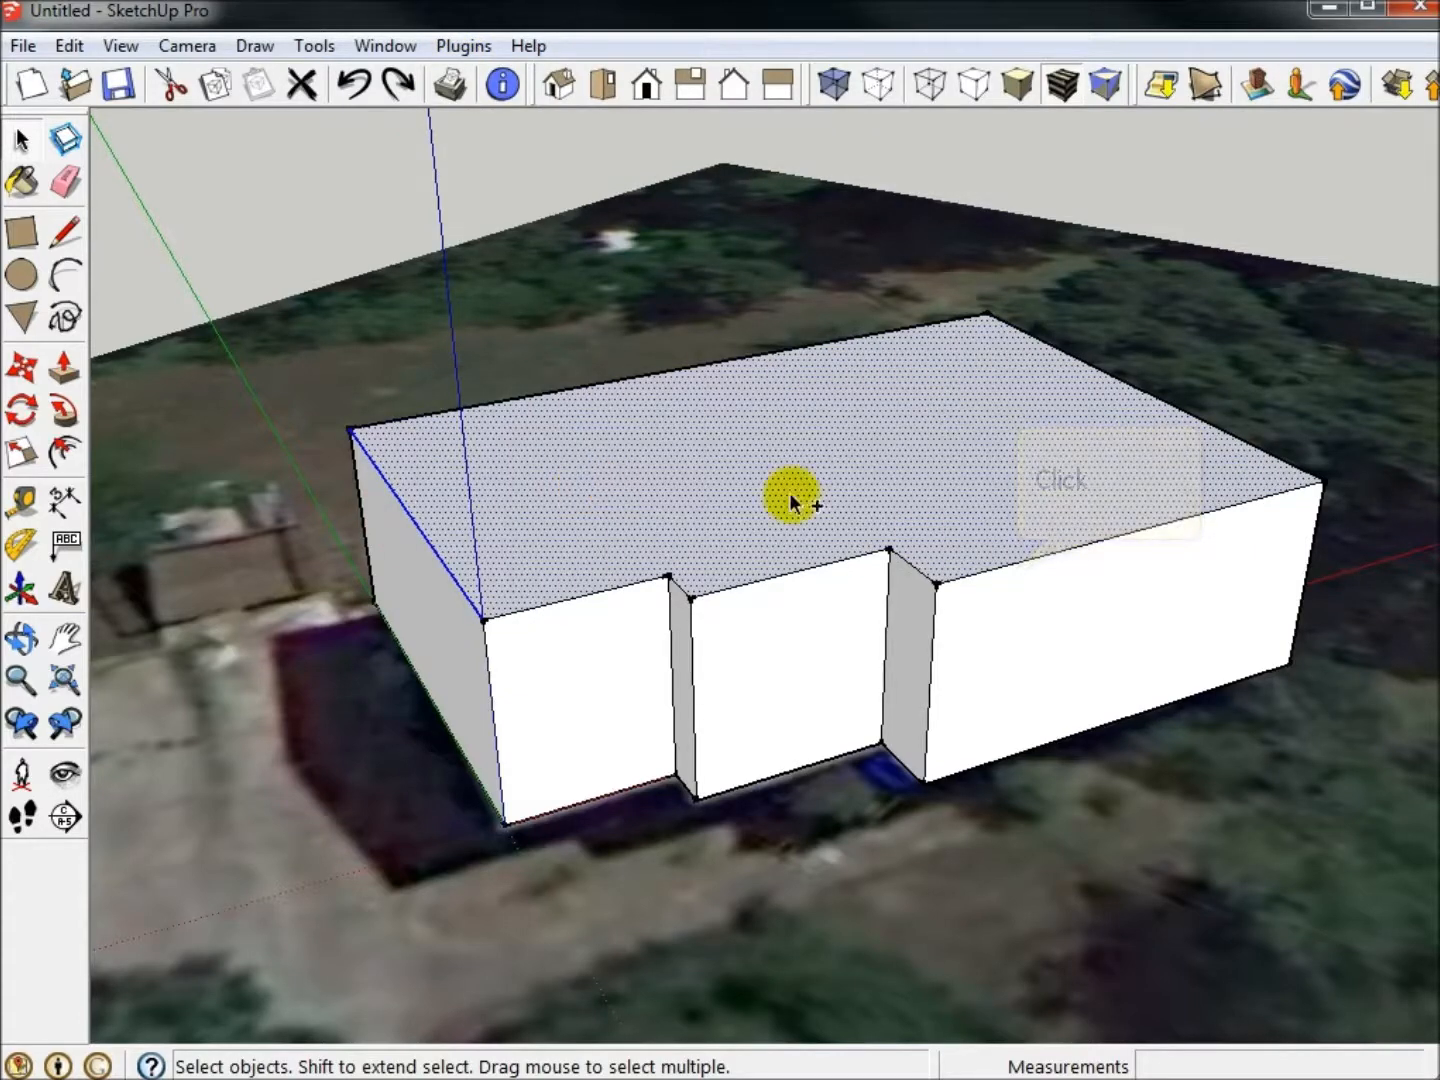
{"action": "left_click", "coordinate": [1010, 563], "text": "shift"}
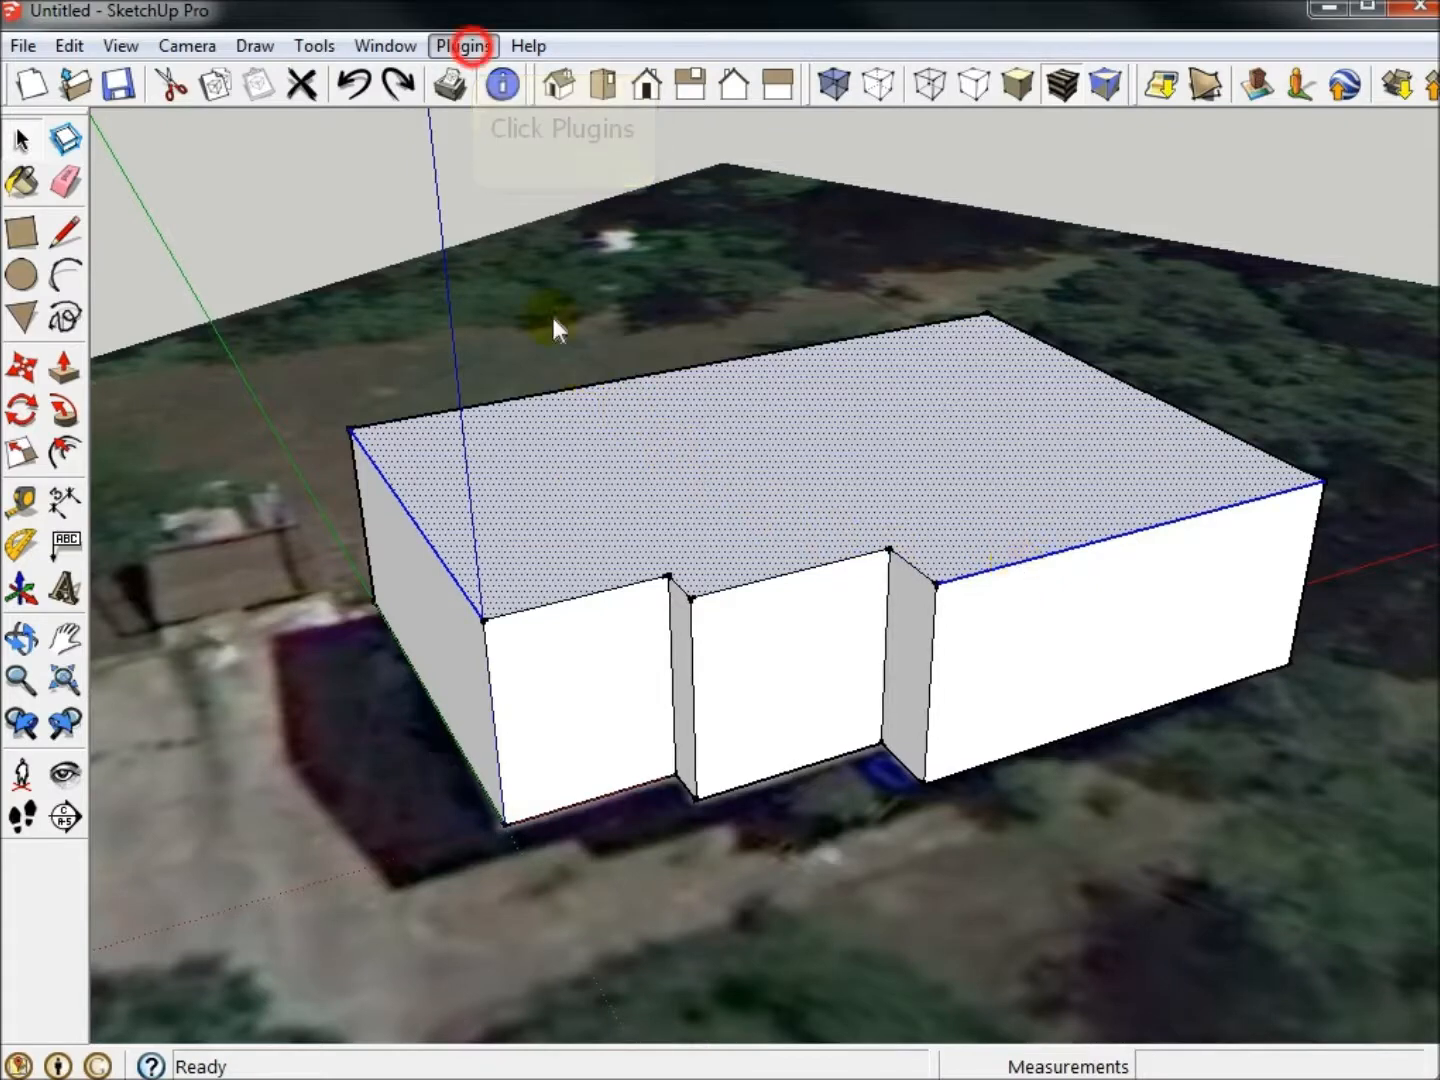
{"action": "left_click", "coordinate": [468, 45]}
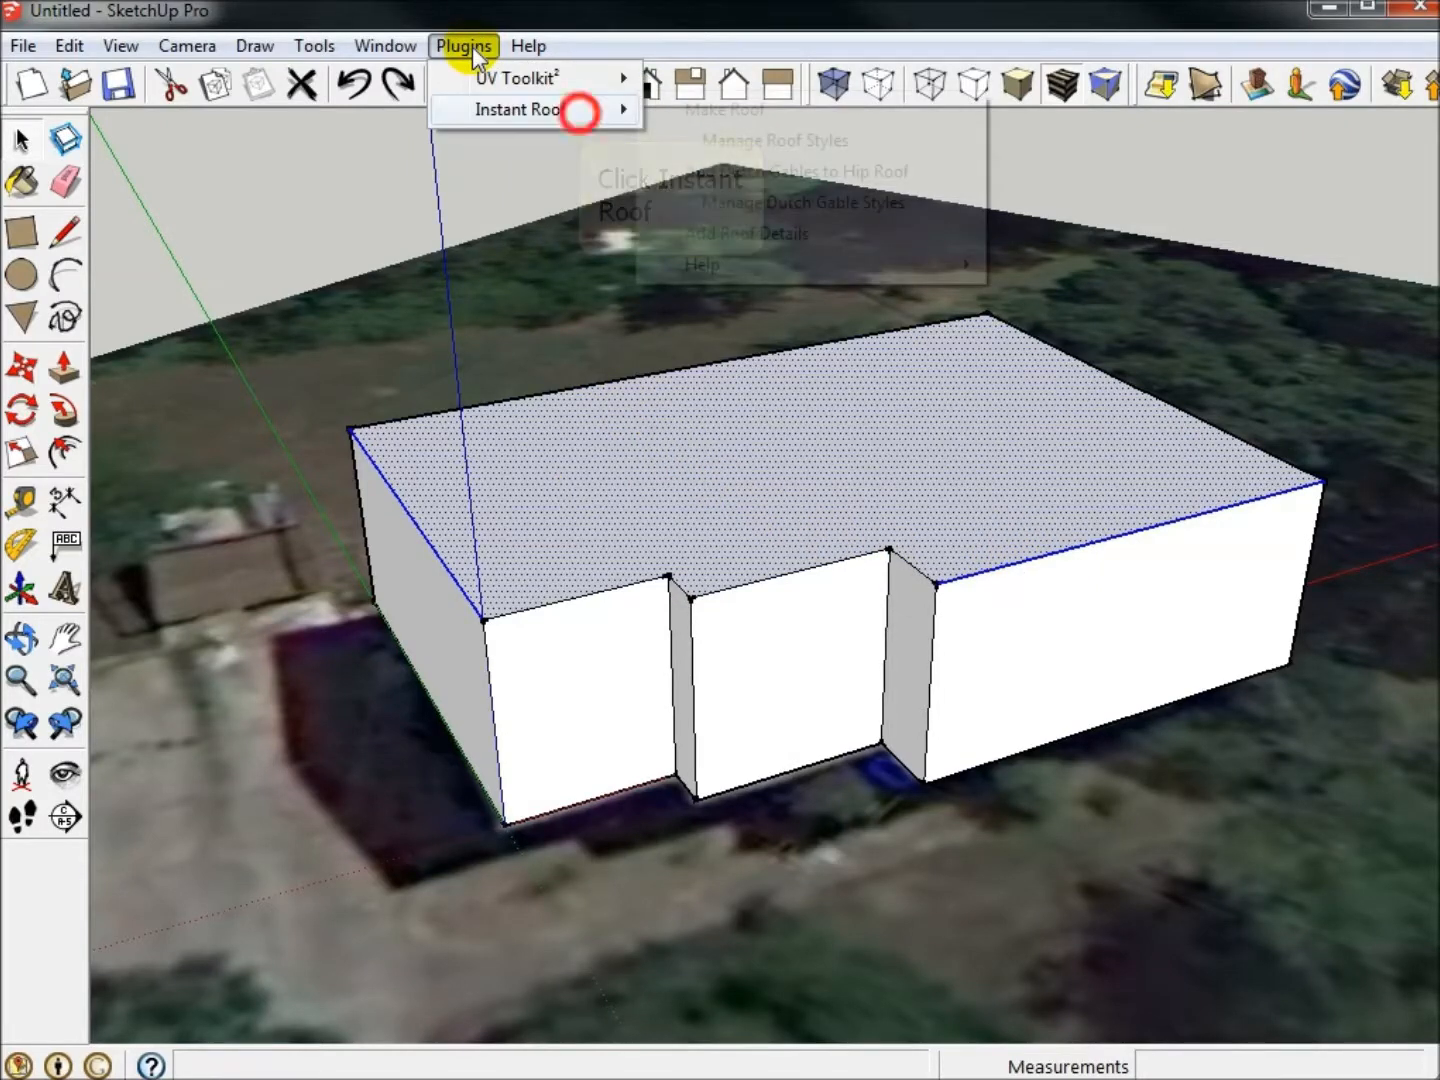
{"action": "mouse_move", "coordinate": [581, 111]}
{"action": "left_click", "coordinate": [706, 107]}
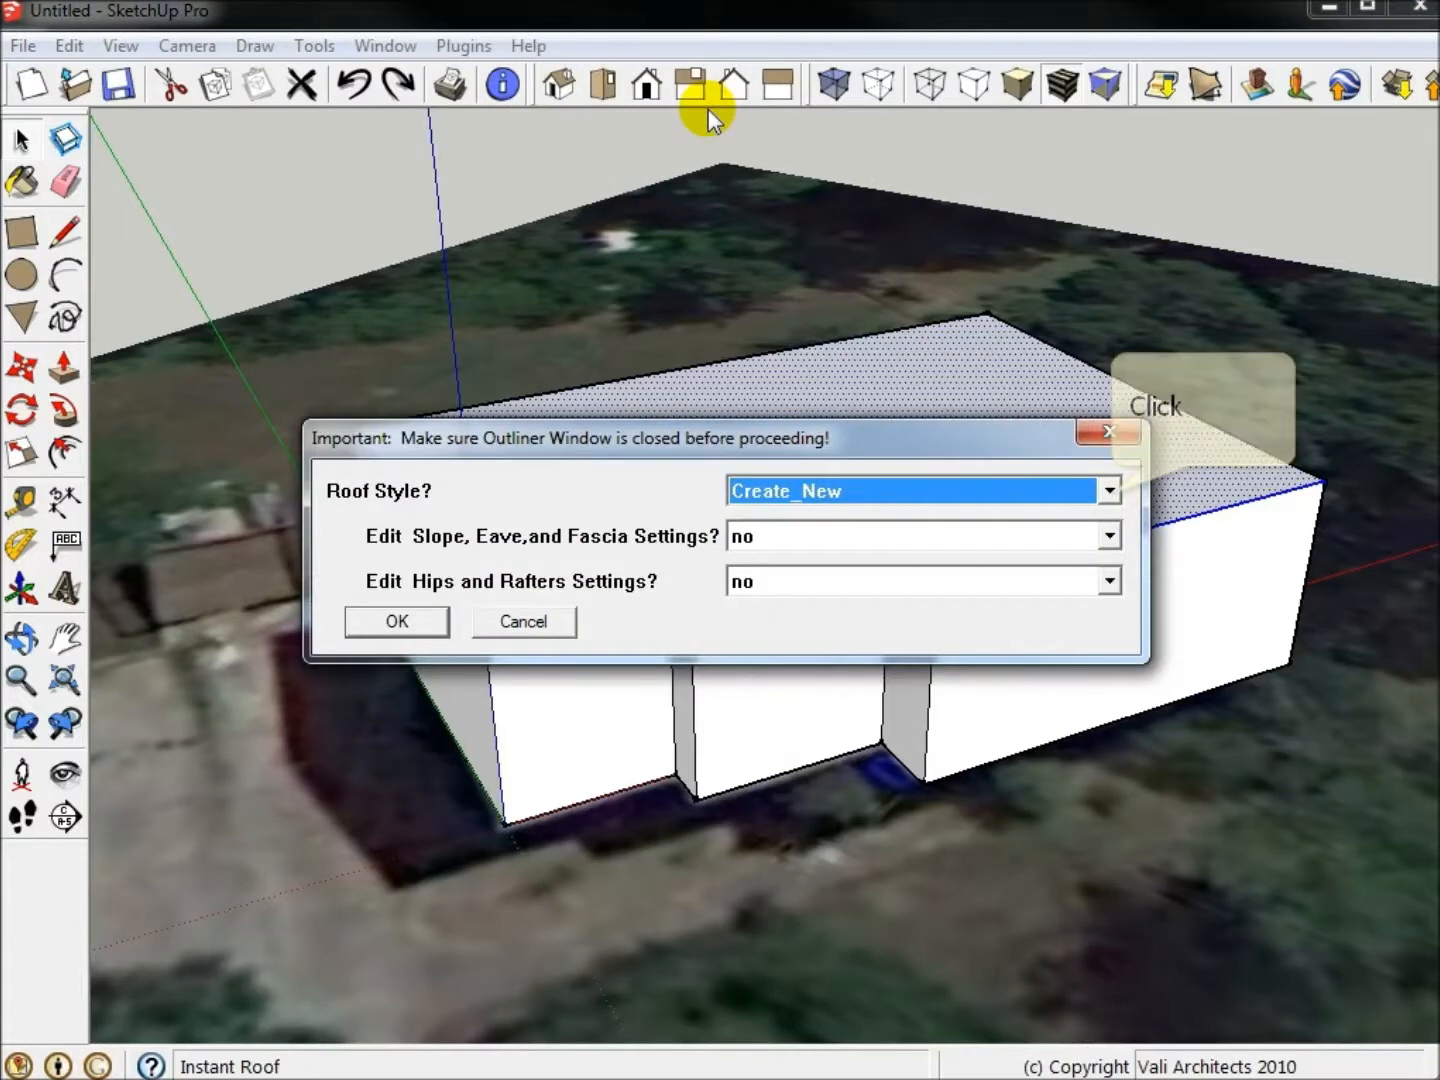
{"action": "left_click", "coordinate": [1110, 491]}
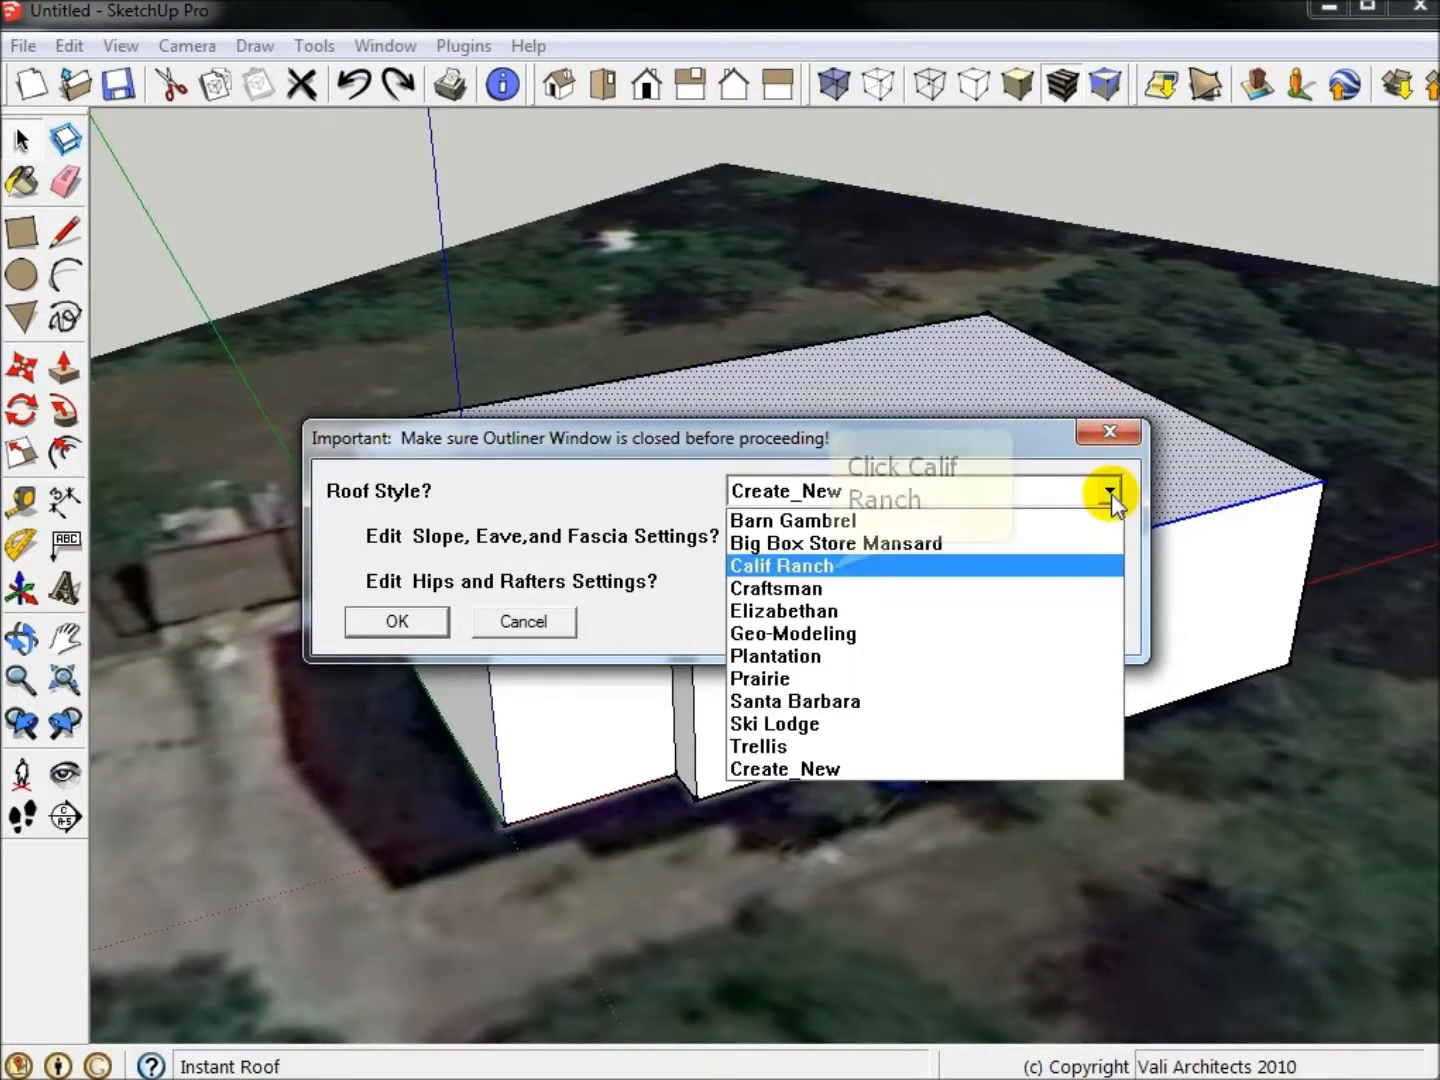
{"action": "left_click", "coordinate": [865, 565]}
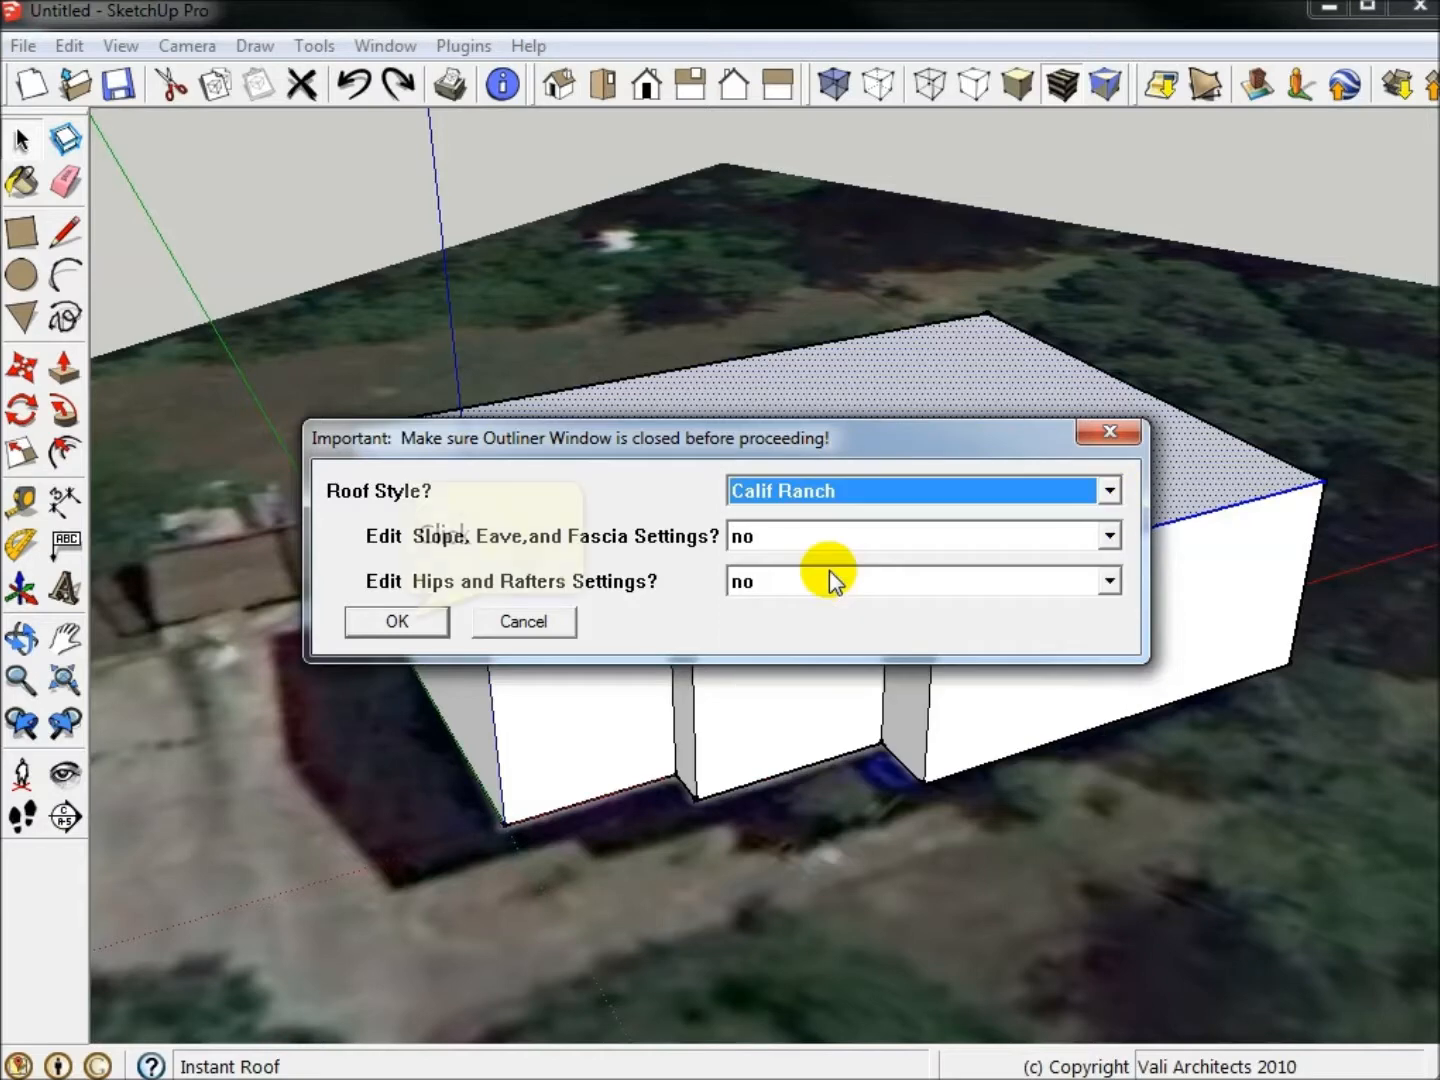
{"action": "left_click", "coordinate": [397, 621]}
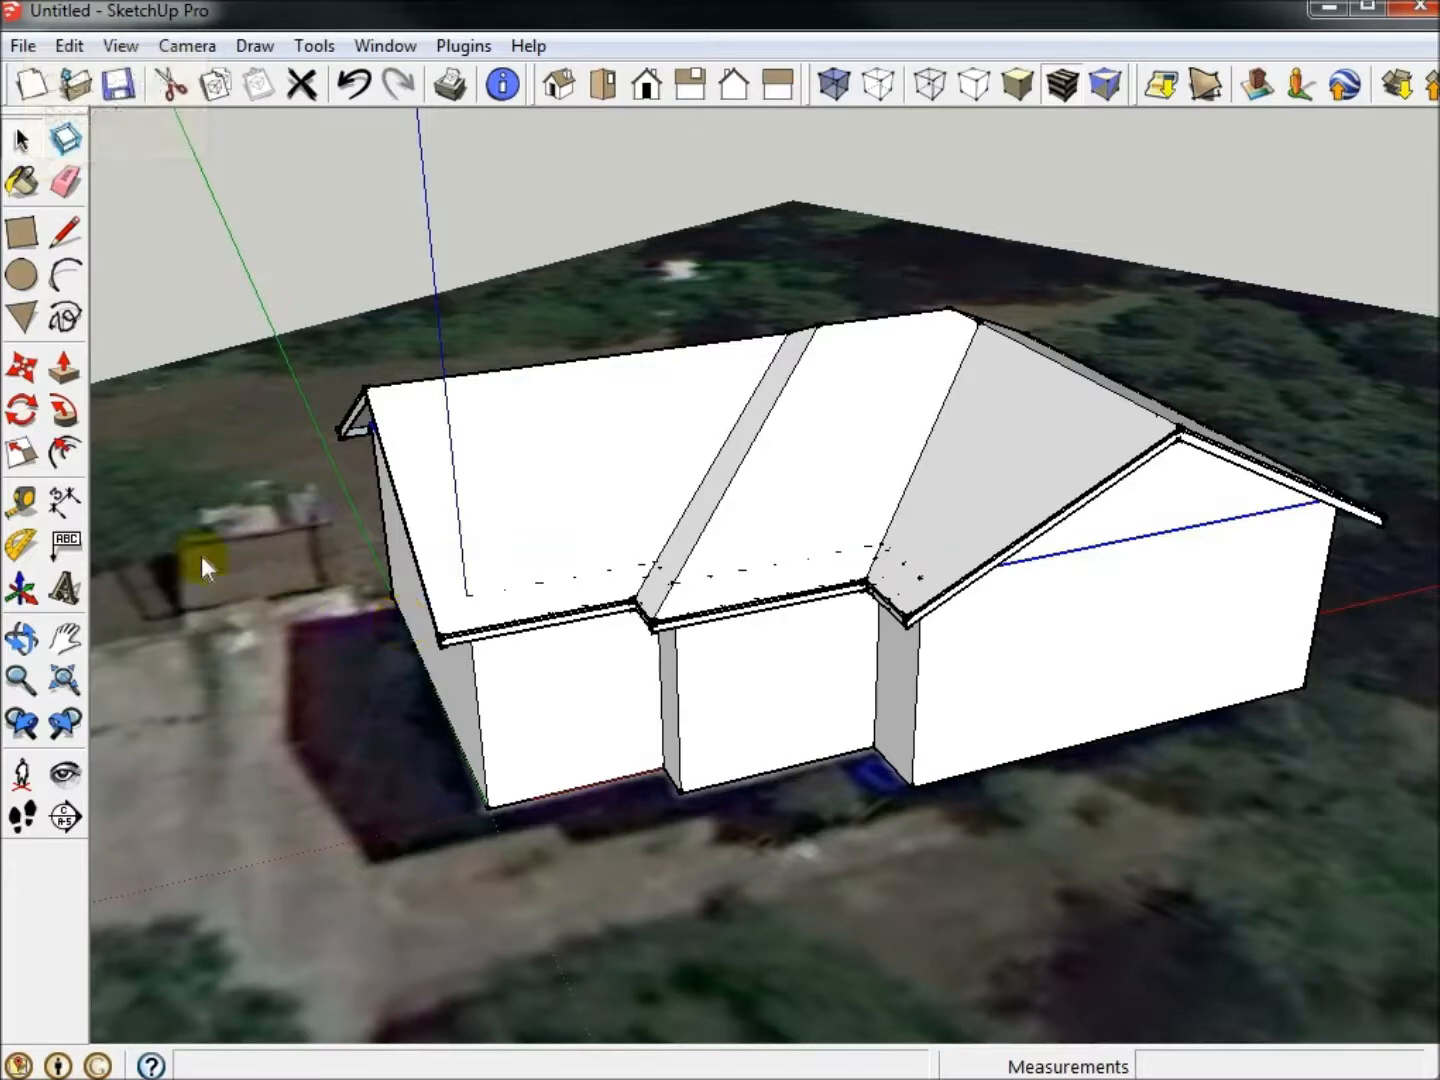
- Paint the roof with Roofing_Shingles_GAF_Estates from the Roofing materials, clear the selection and close the material browser
{"action": "left_click", "coordinate": [22, 183]}
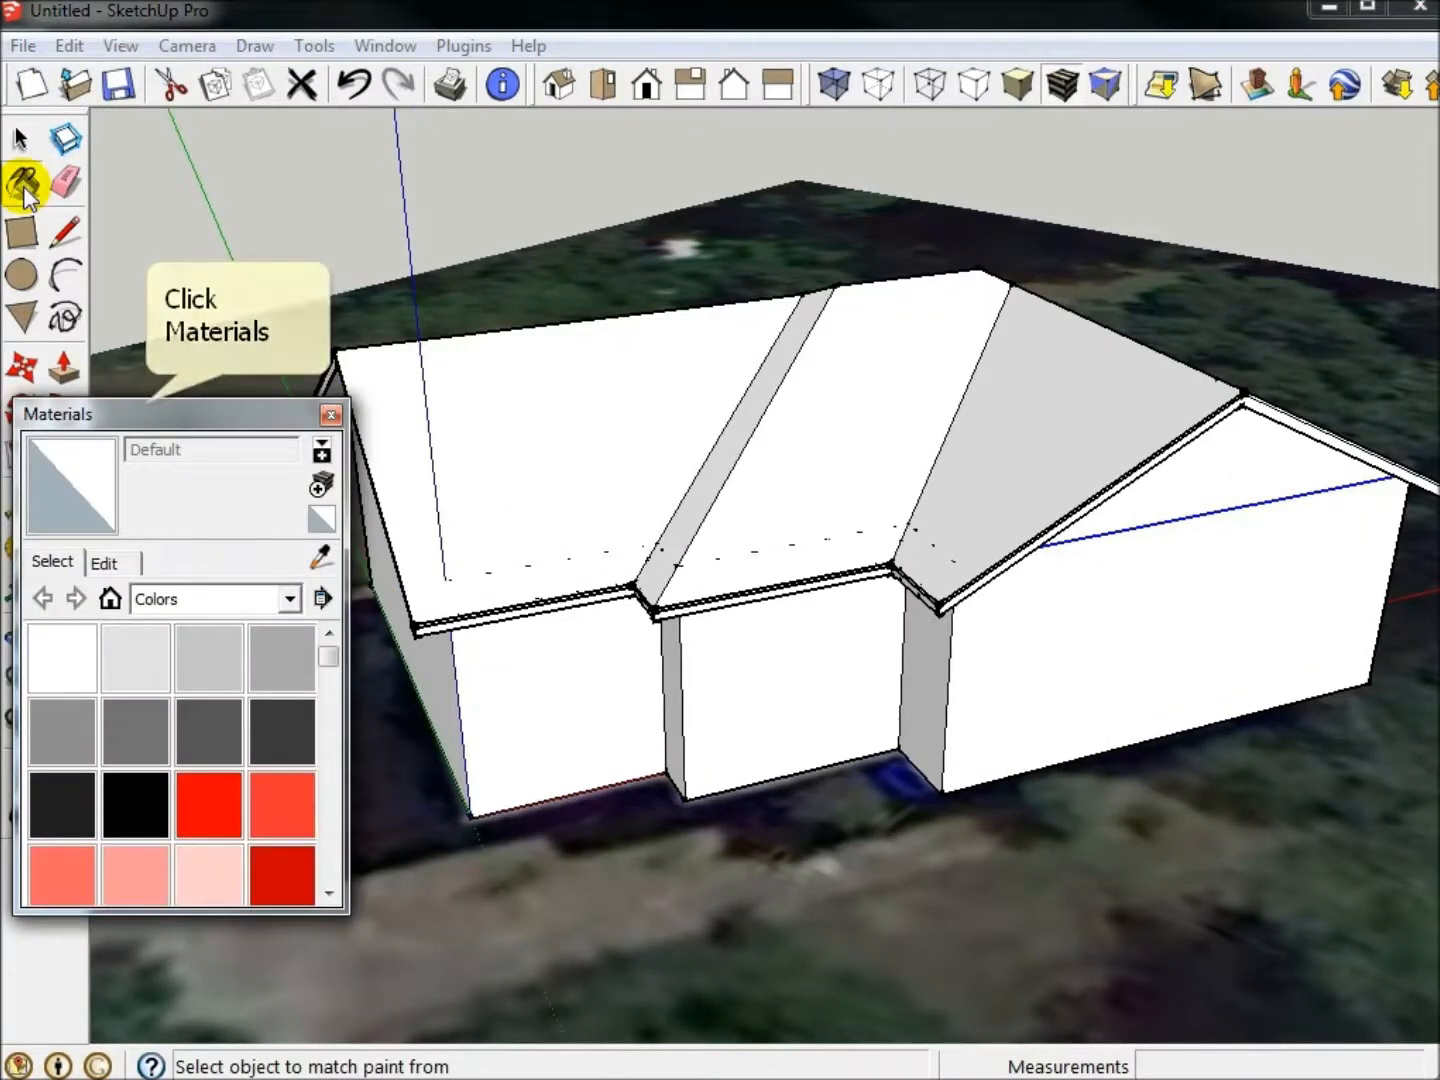
{"action": "left_click_drag", "start_coordinate": [146, 402], "coordinate": [253, 365]}
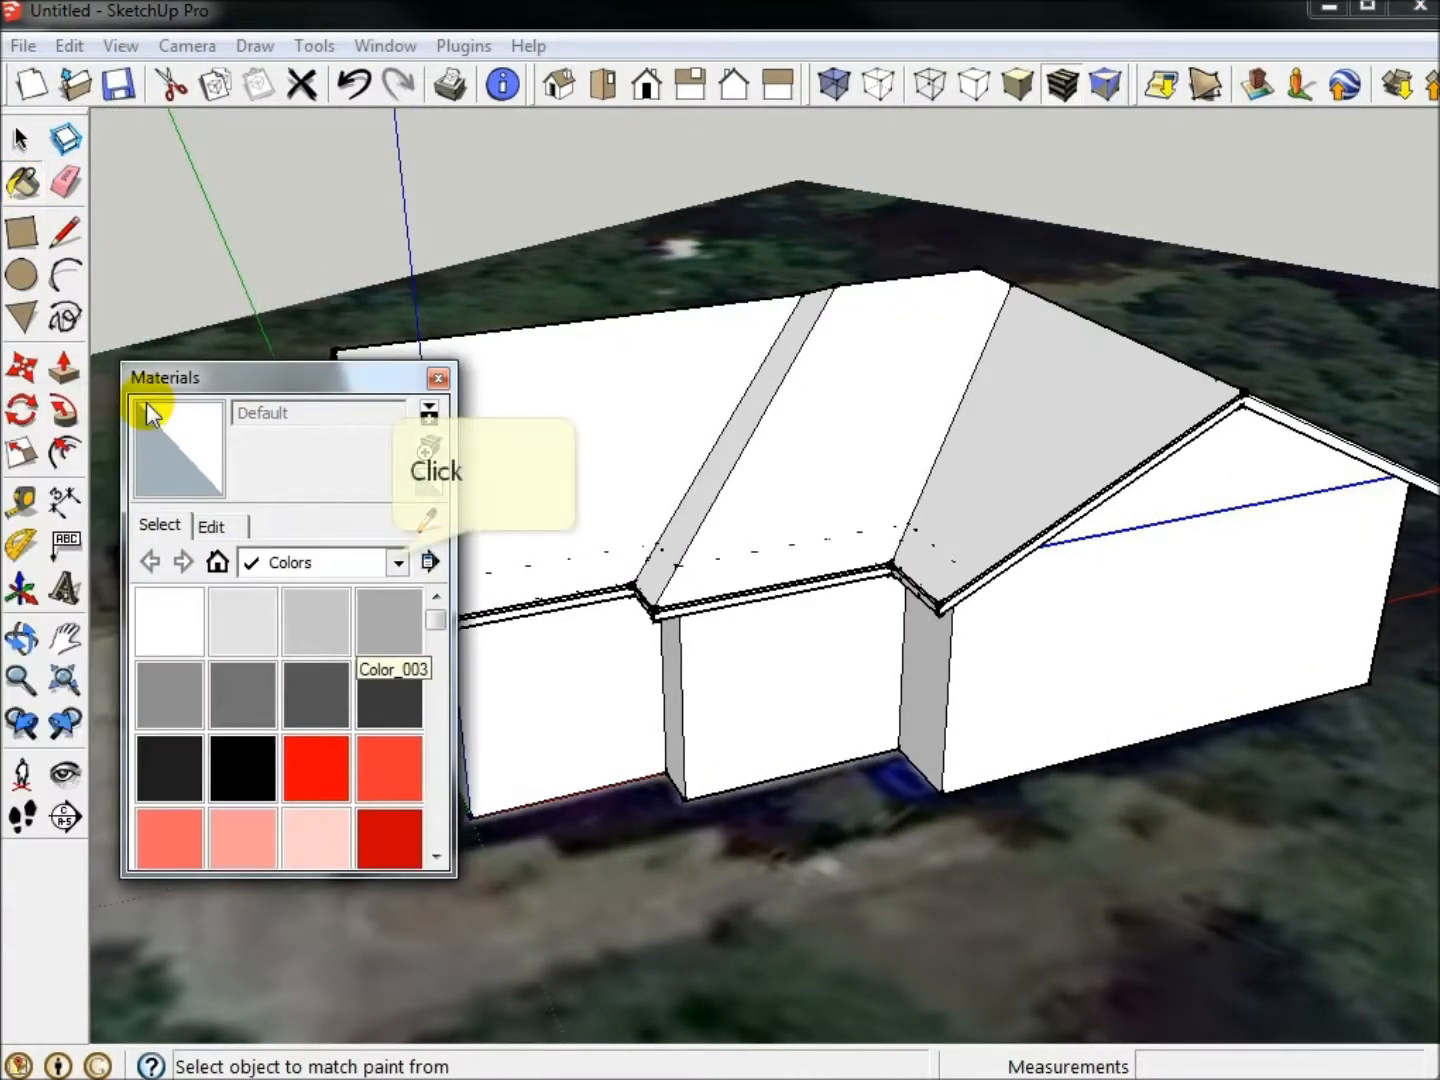
{"action": "left_click", "coordinate": [398, 563]}
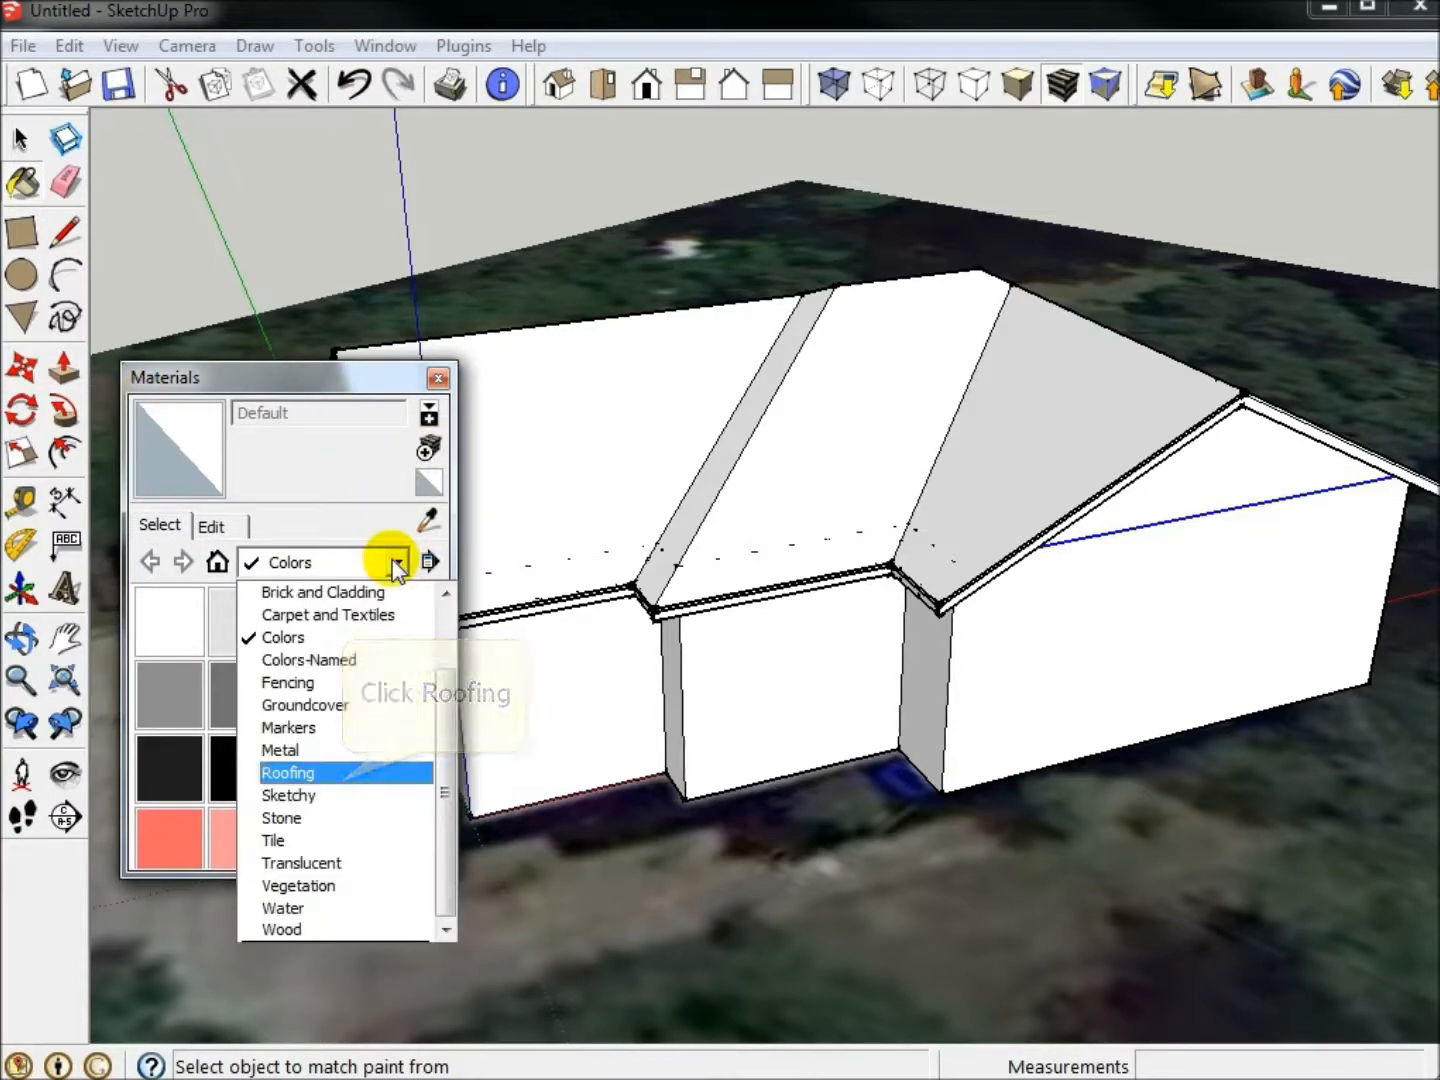
{"action": "left_click", "coordinate": [344, 779]}
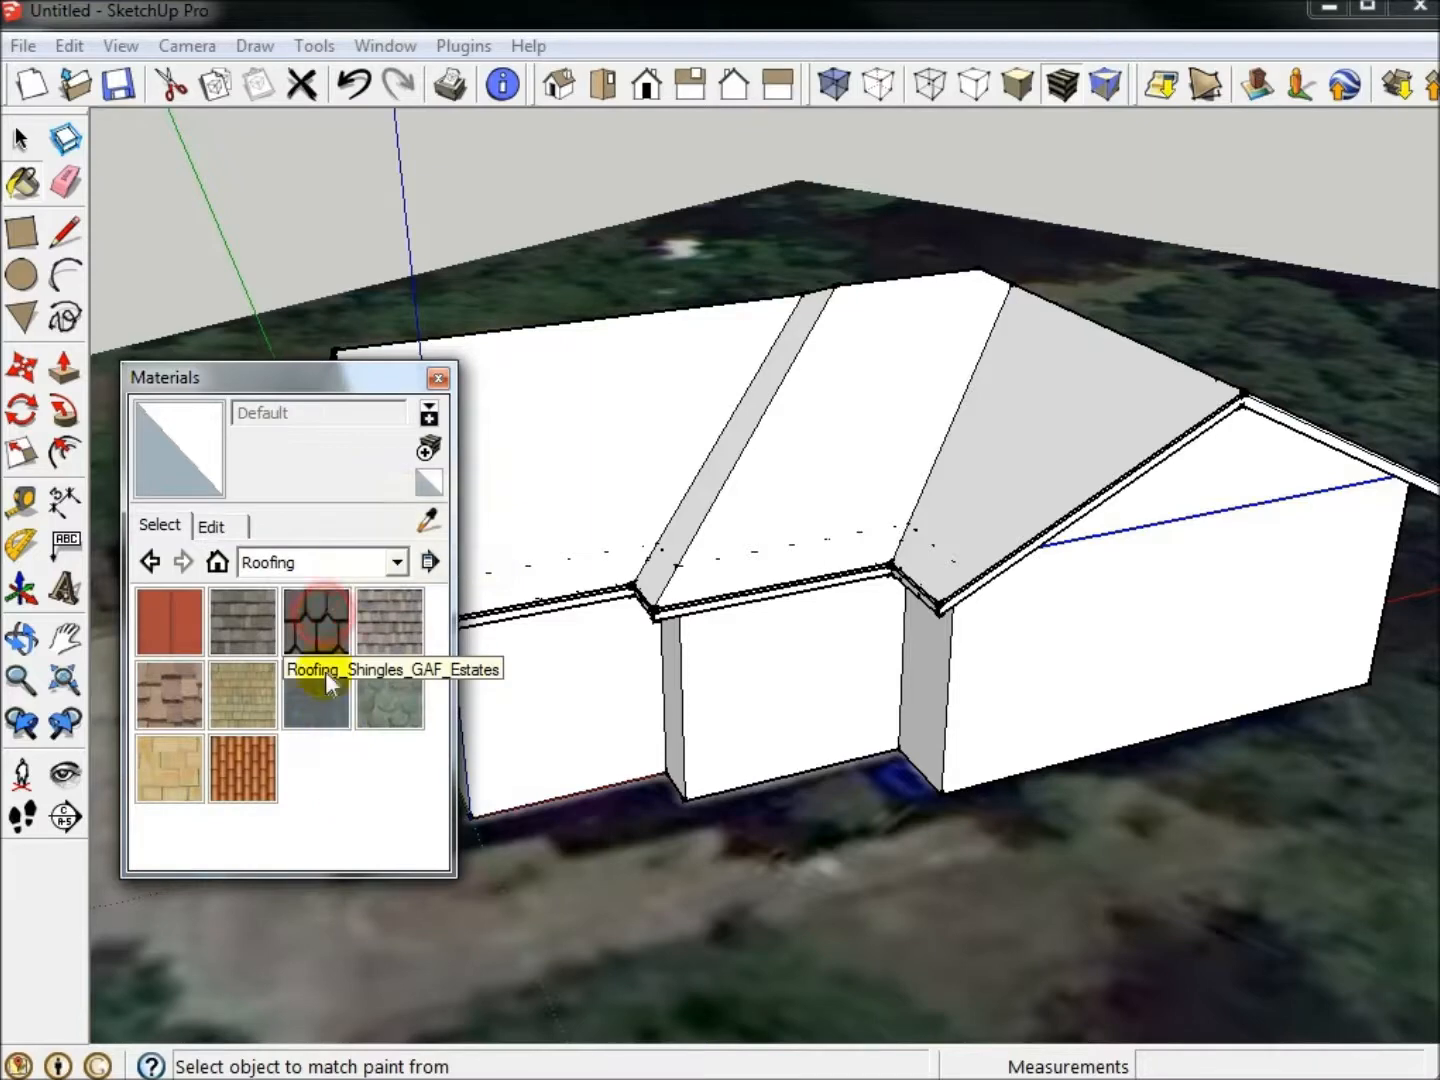
{"action": "left_click", "coordinate": [318, 630]}
{"action": "left_click", "coordinate": [607, 460]}
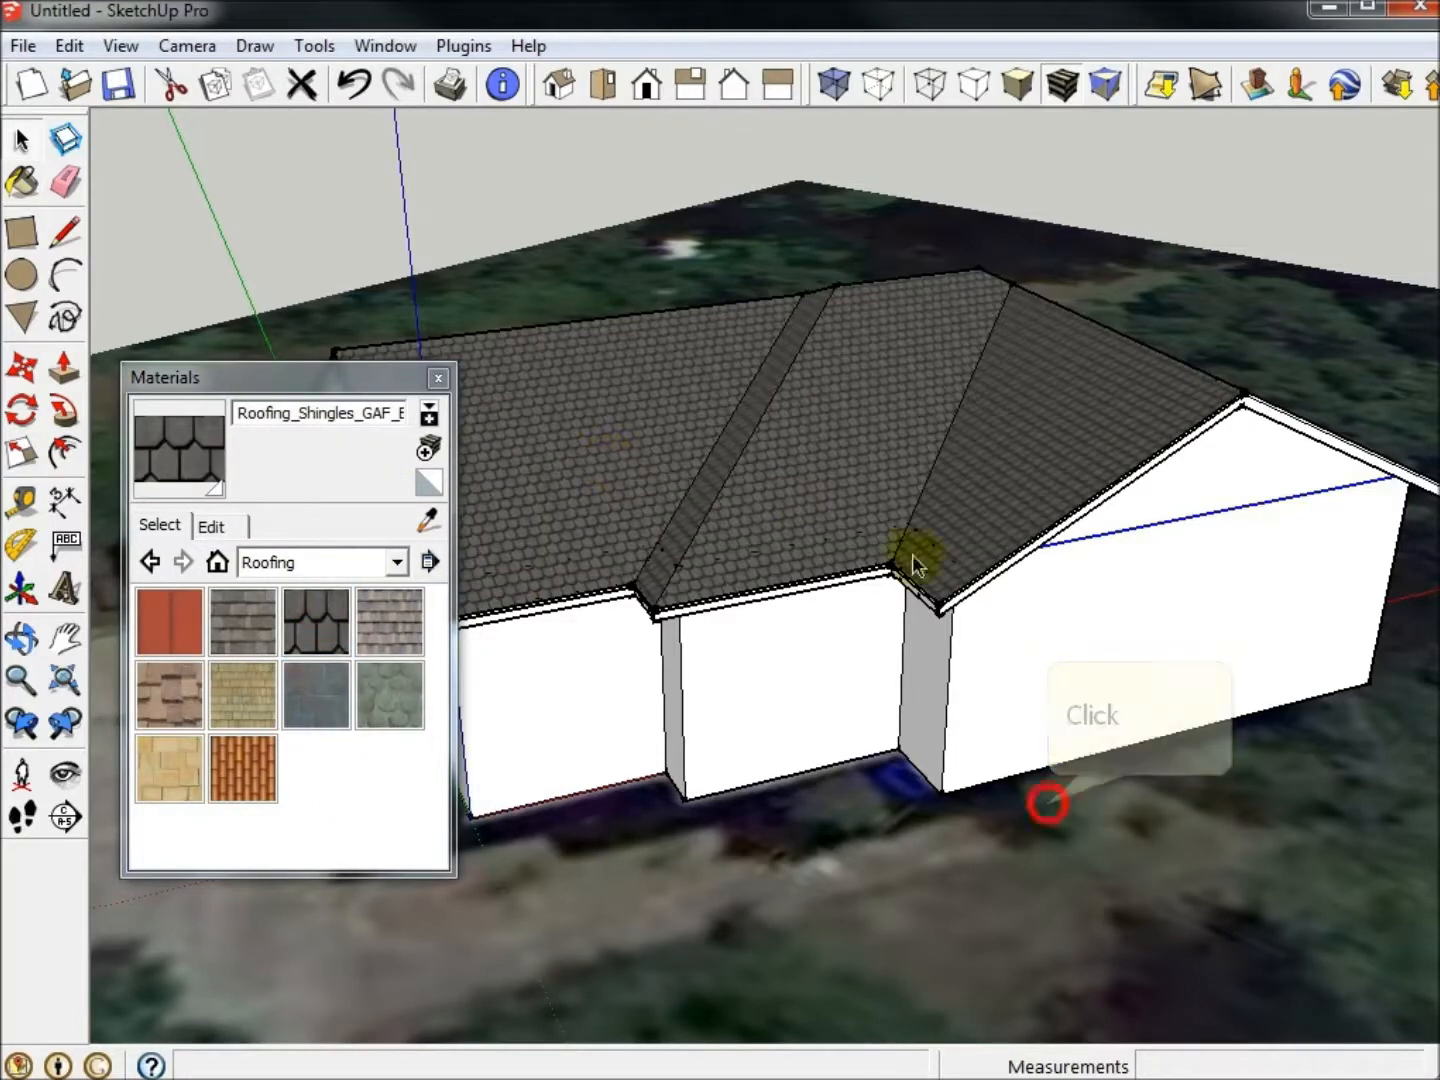
{"action": "left_click", "coordinate": [1048, 803]}
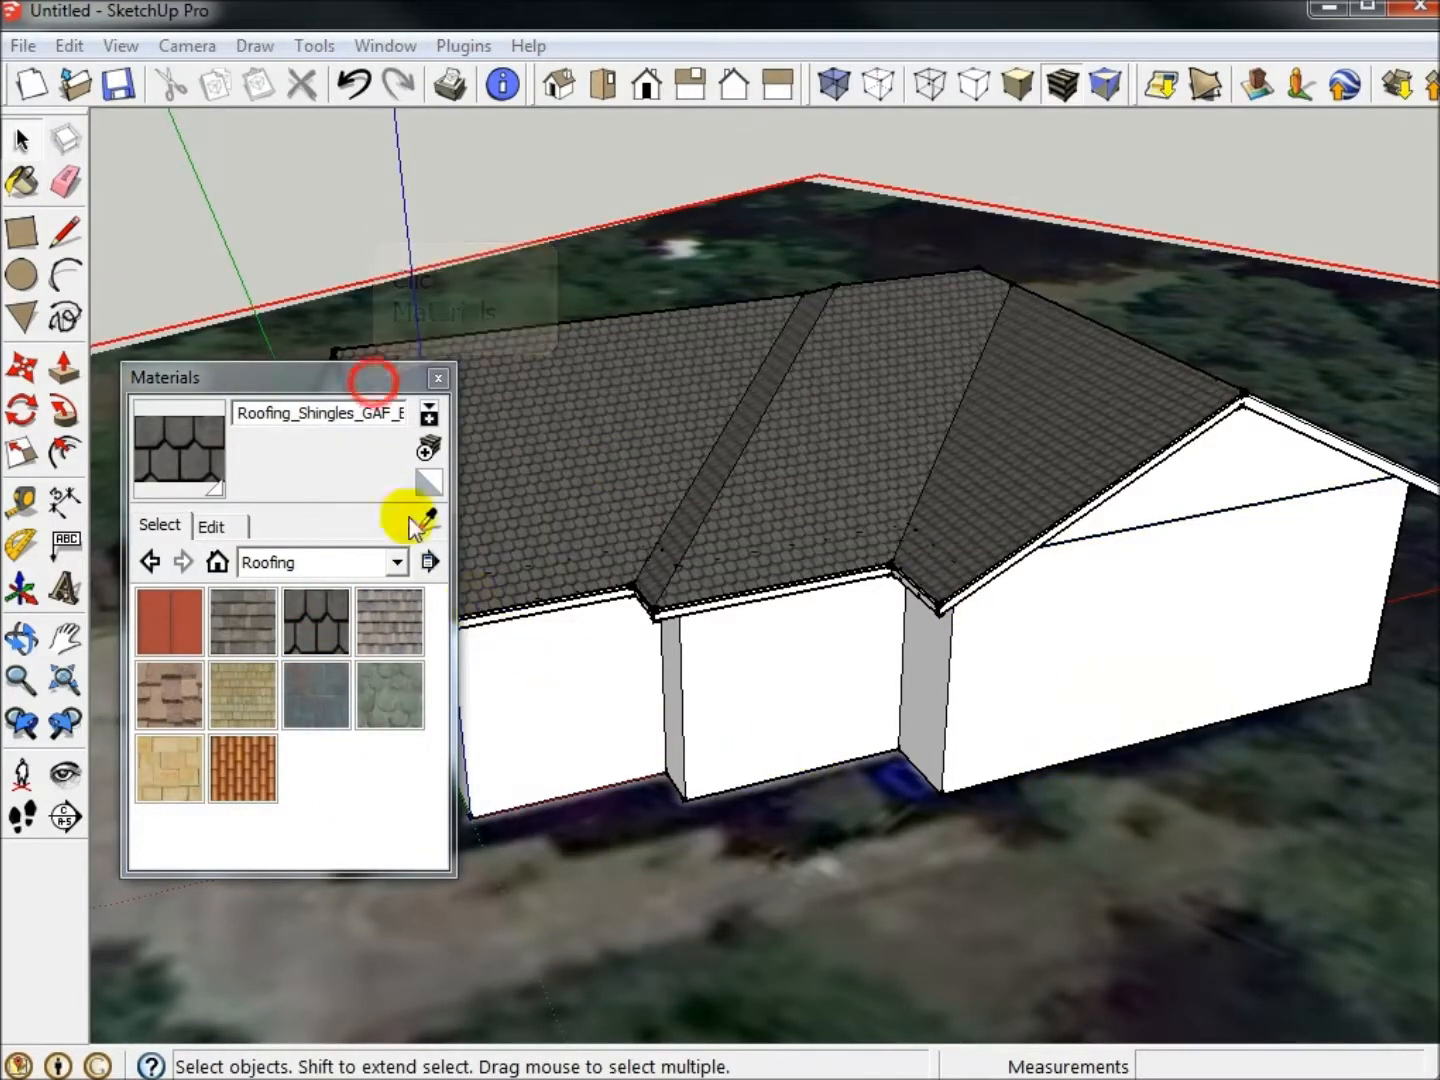
{"action": "left_click", "coordinate": [375, 382]}
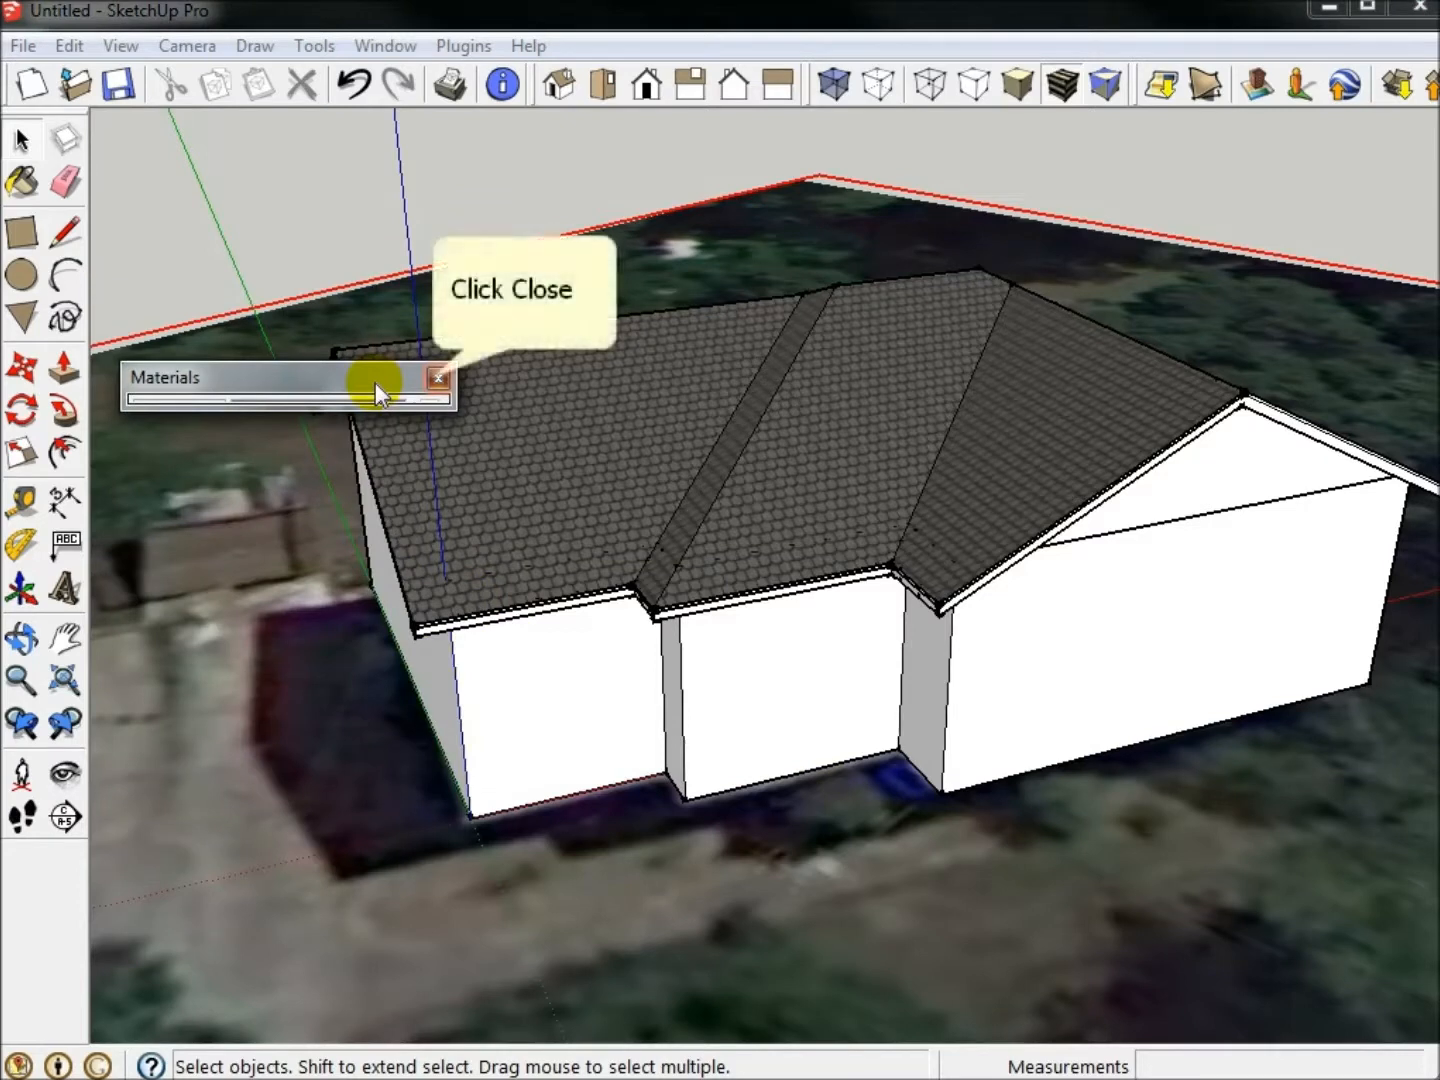
{"action": "left_click", "coordinate": [437, 381]}
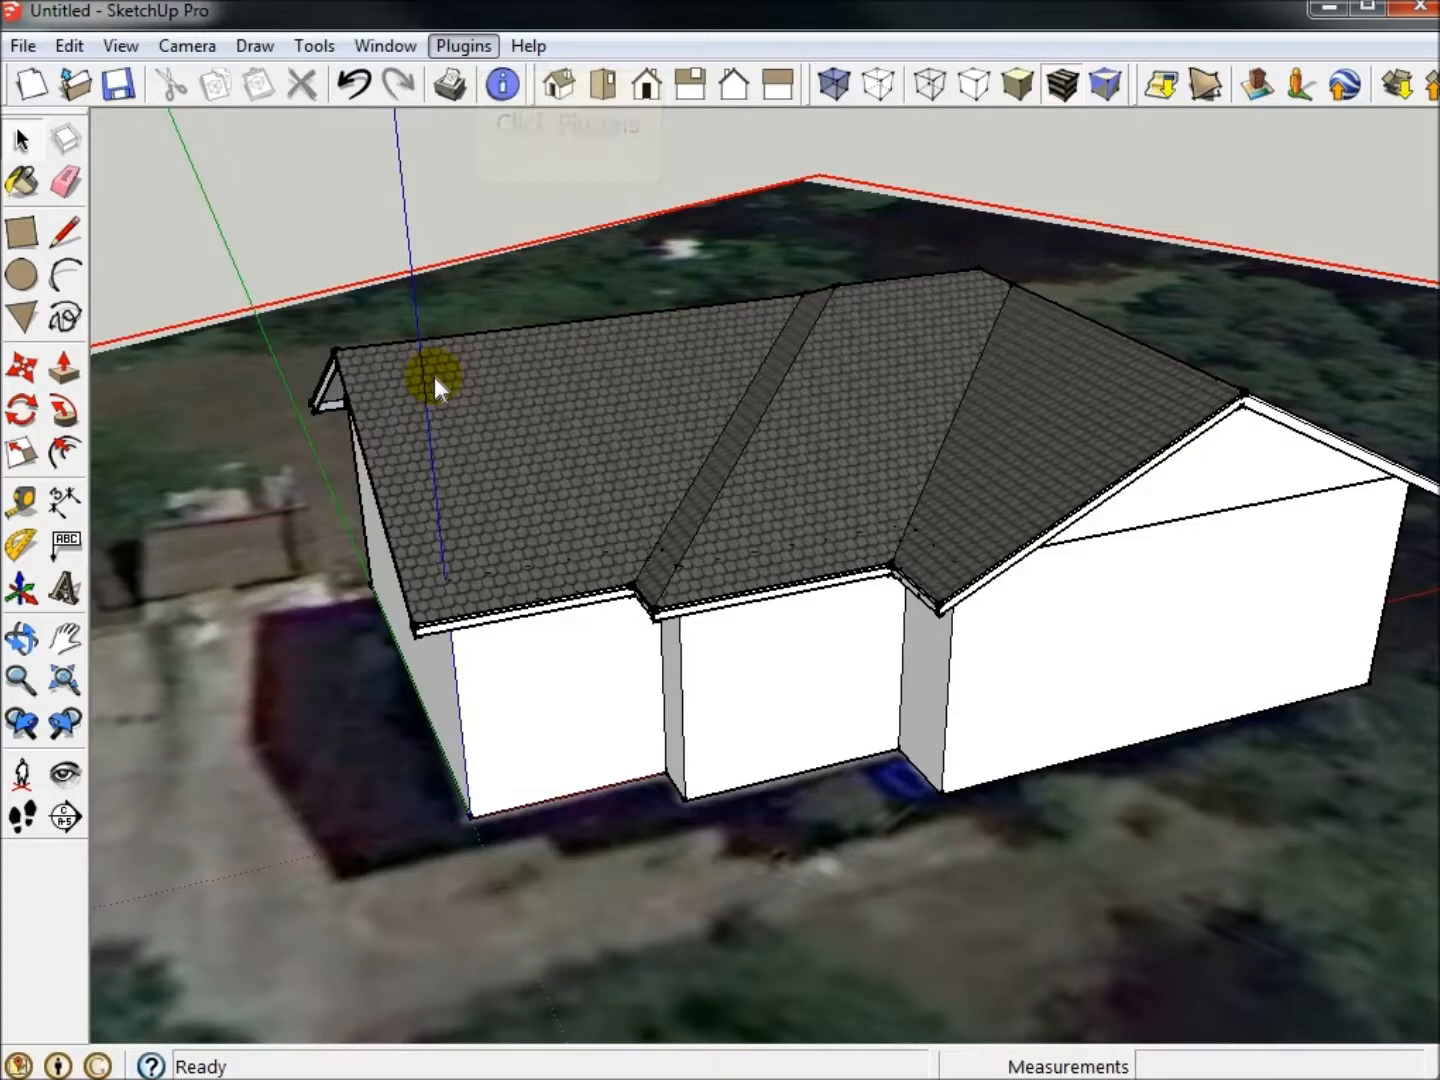
- Open the Layers window and toggle the terrain on, showing the Google Earth Terrain layer in place of the Google Earth Snapshot
{"action": "left_click", "coordinate": [478, 44]}
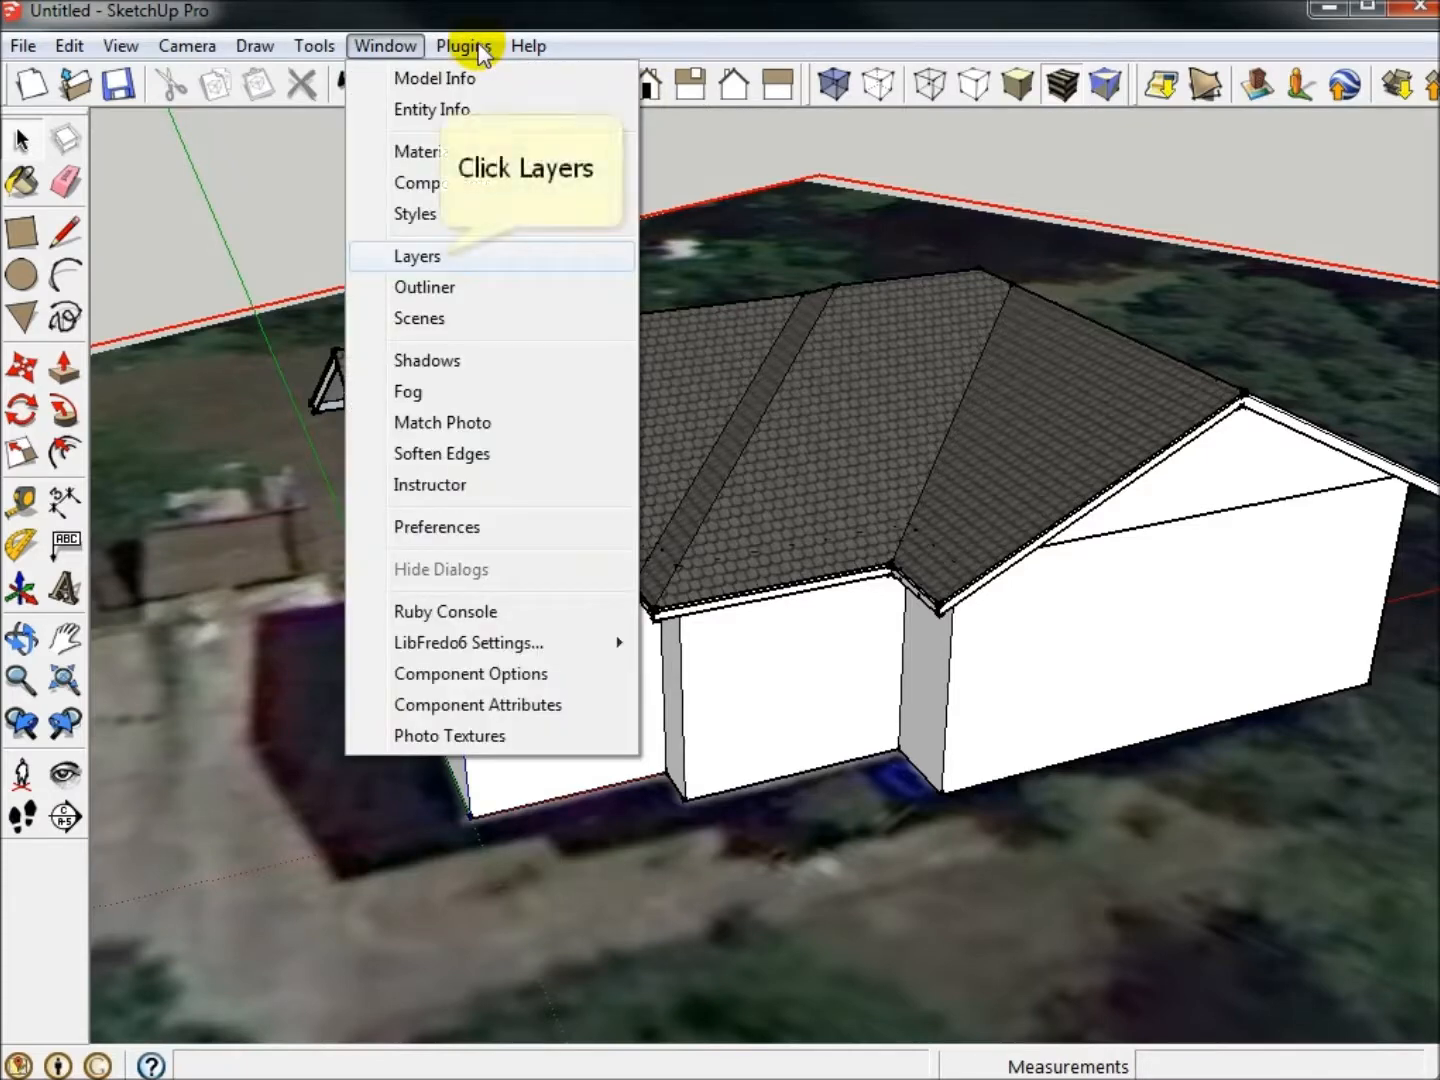
{"action": "left_click", "coordinate": [441, 256]}
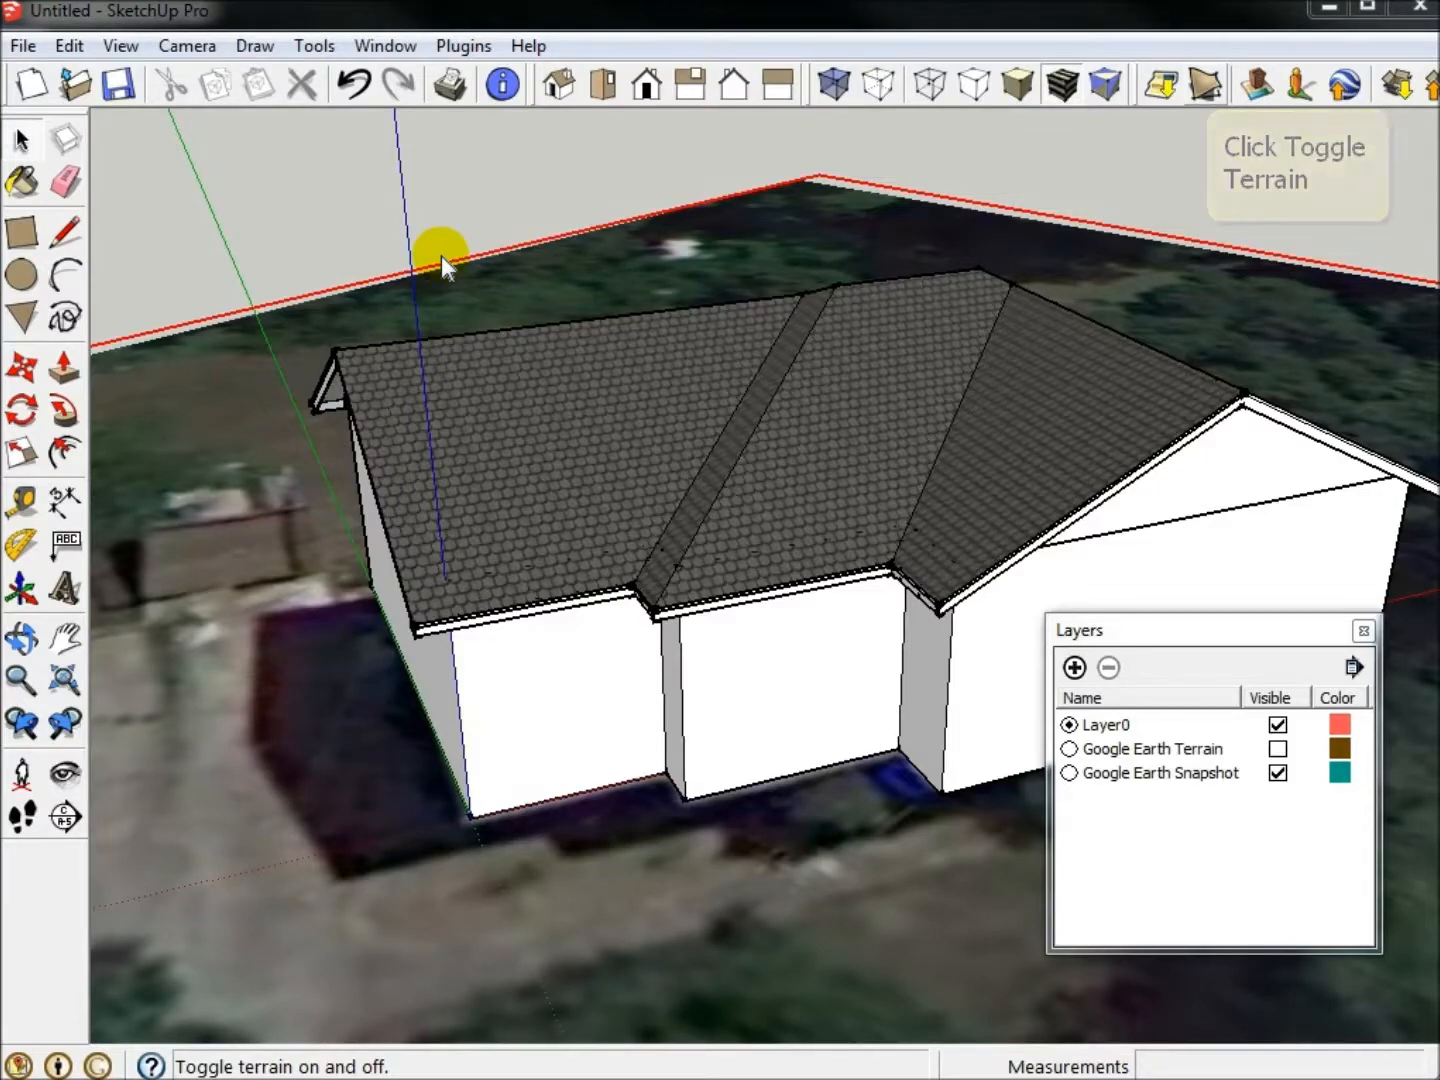
{"action": "left_click", "coordinate": [1205, 85]}
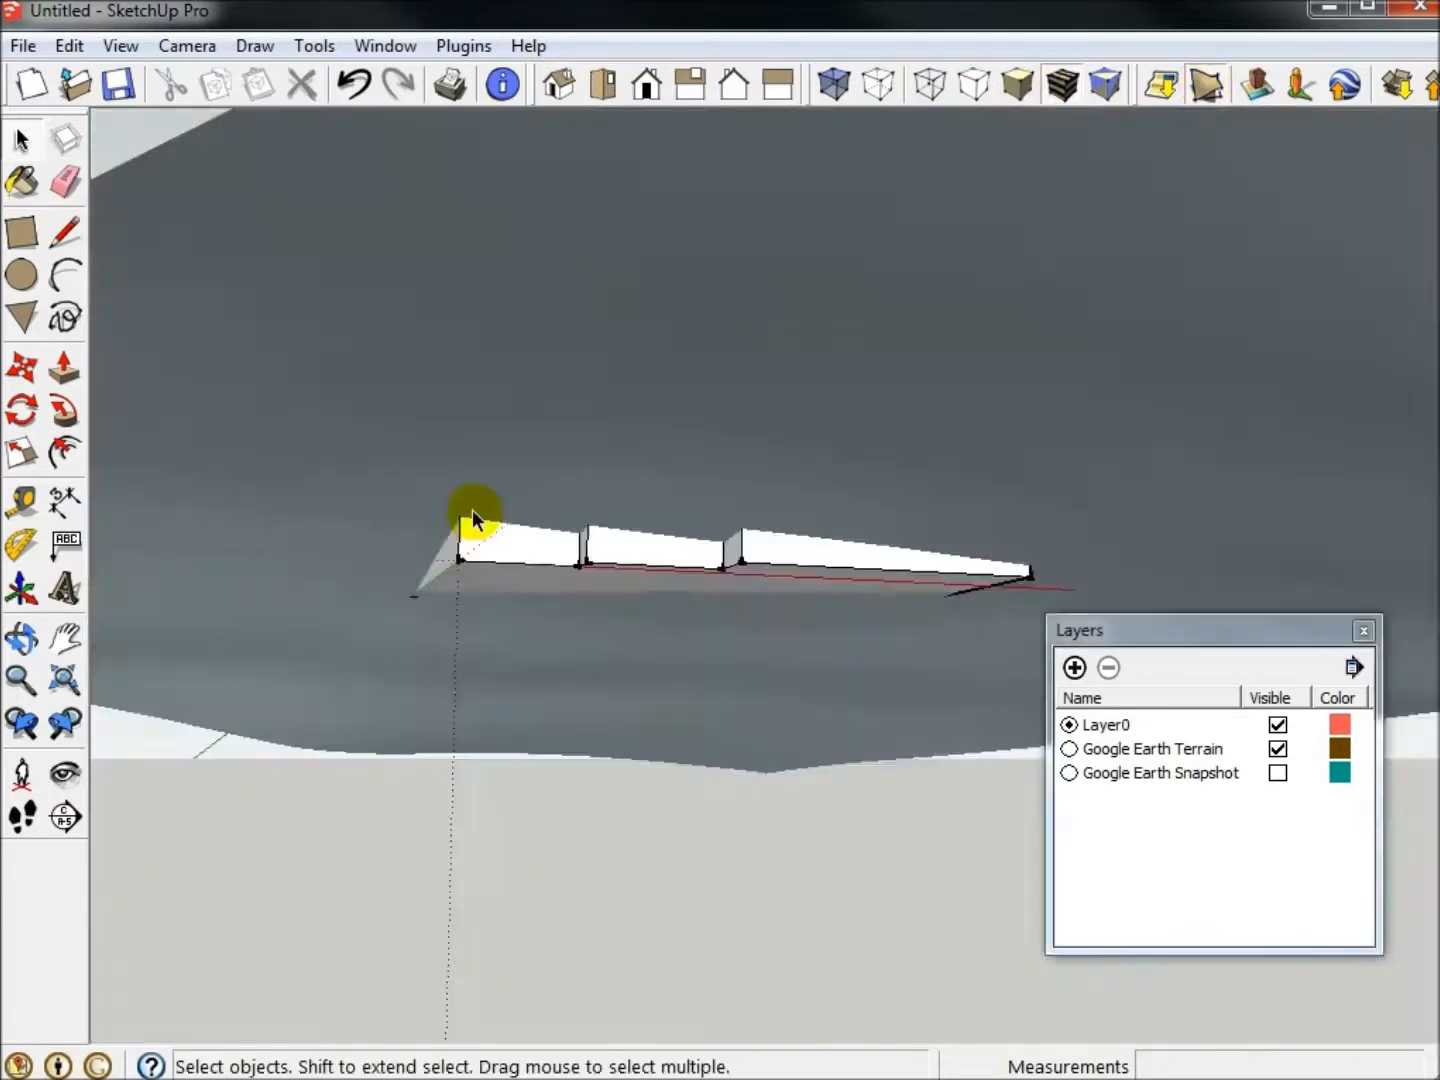
- Try to move the selected house geometry up about 4' 4" from the buried front corner to the terrain surface
{"action": "double_click", "coordinate": [469, 553]}
{"action": "left_click", "coordinate": [469, 556]}
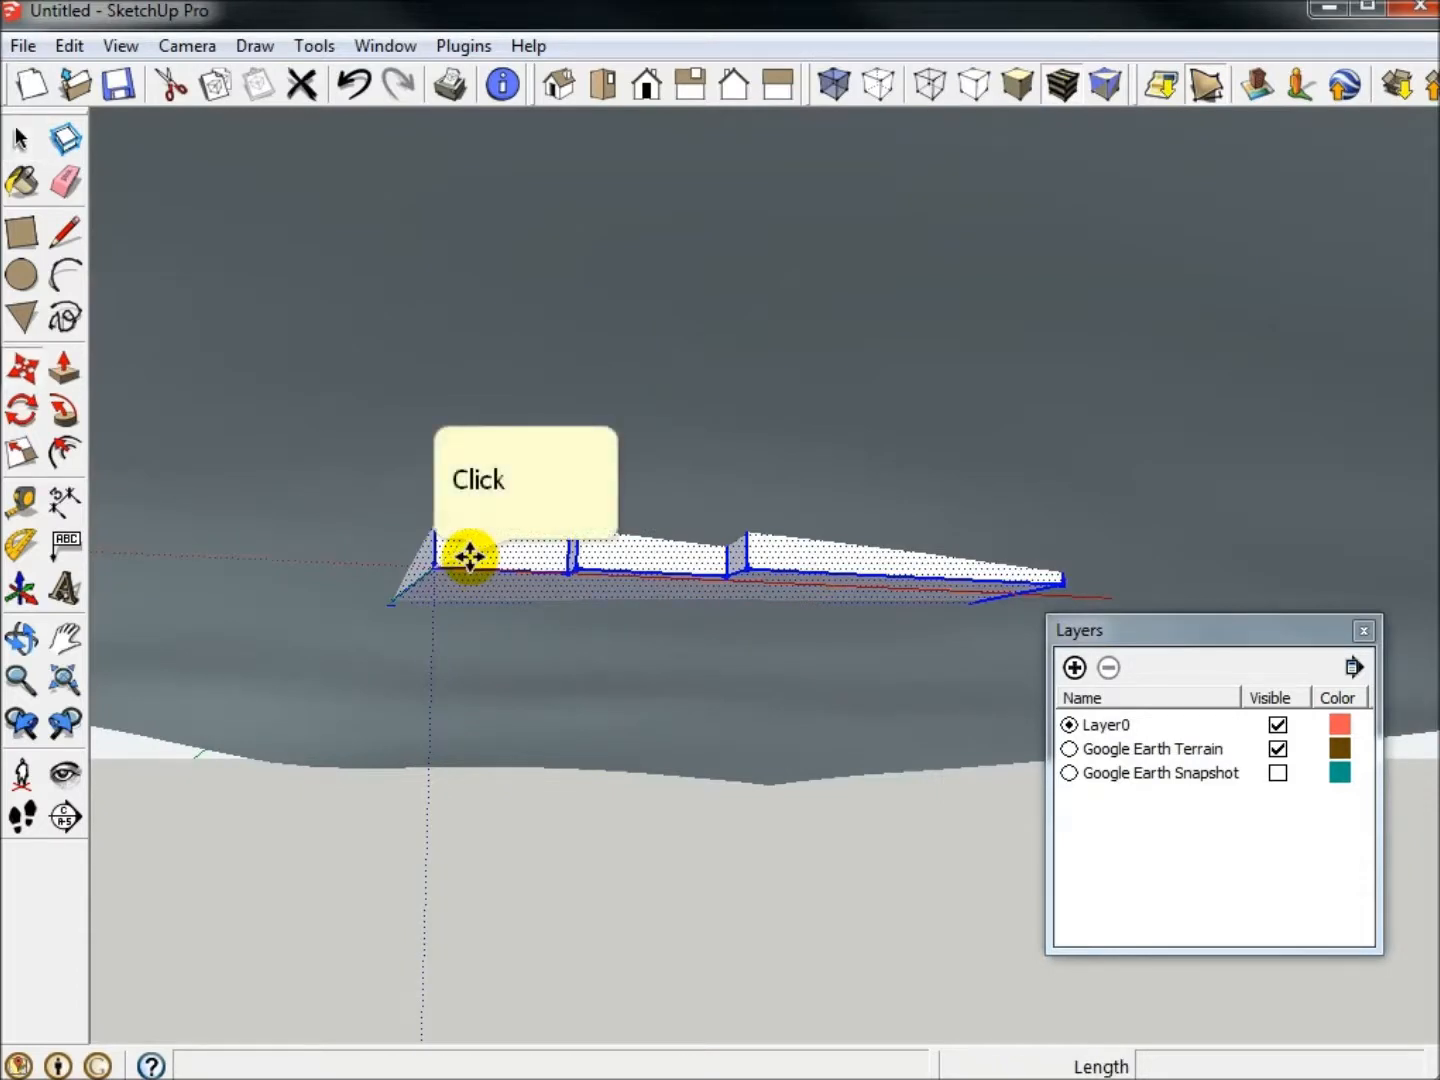
{"action": "left_click", "coordinate": [435, 567]}
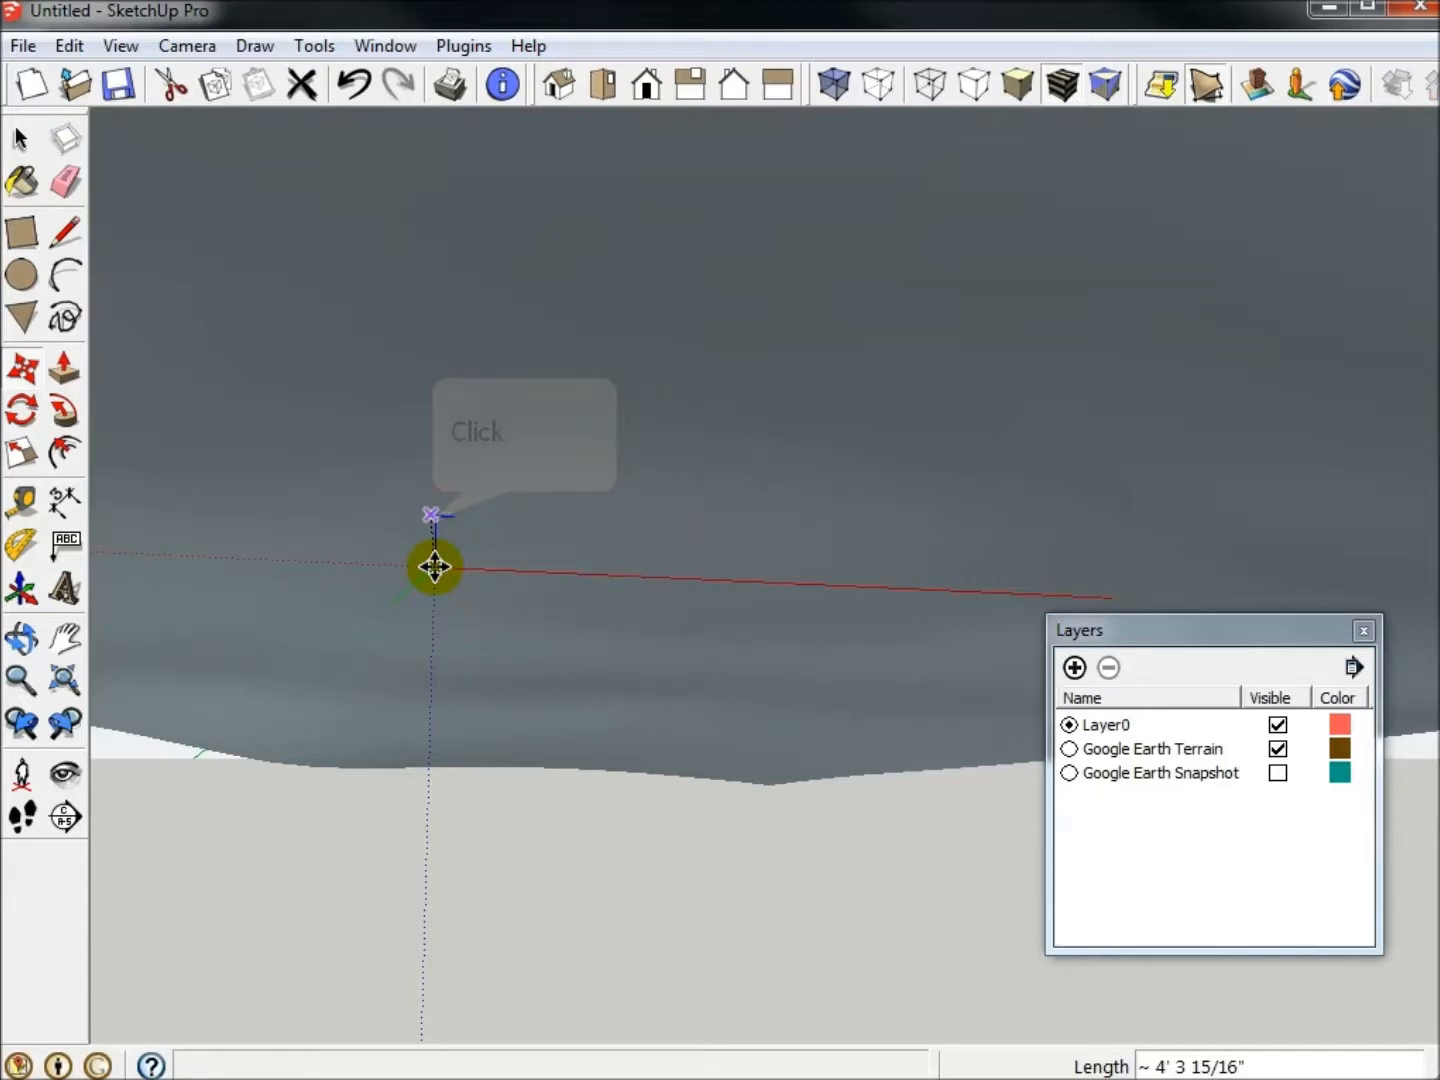
{"action": "left_click", "coordinate": [431, 516]}
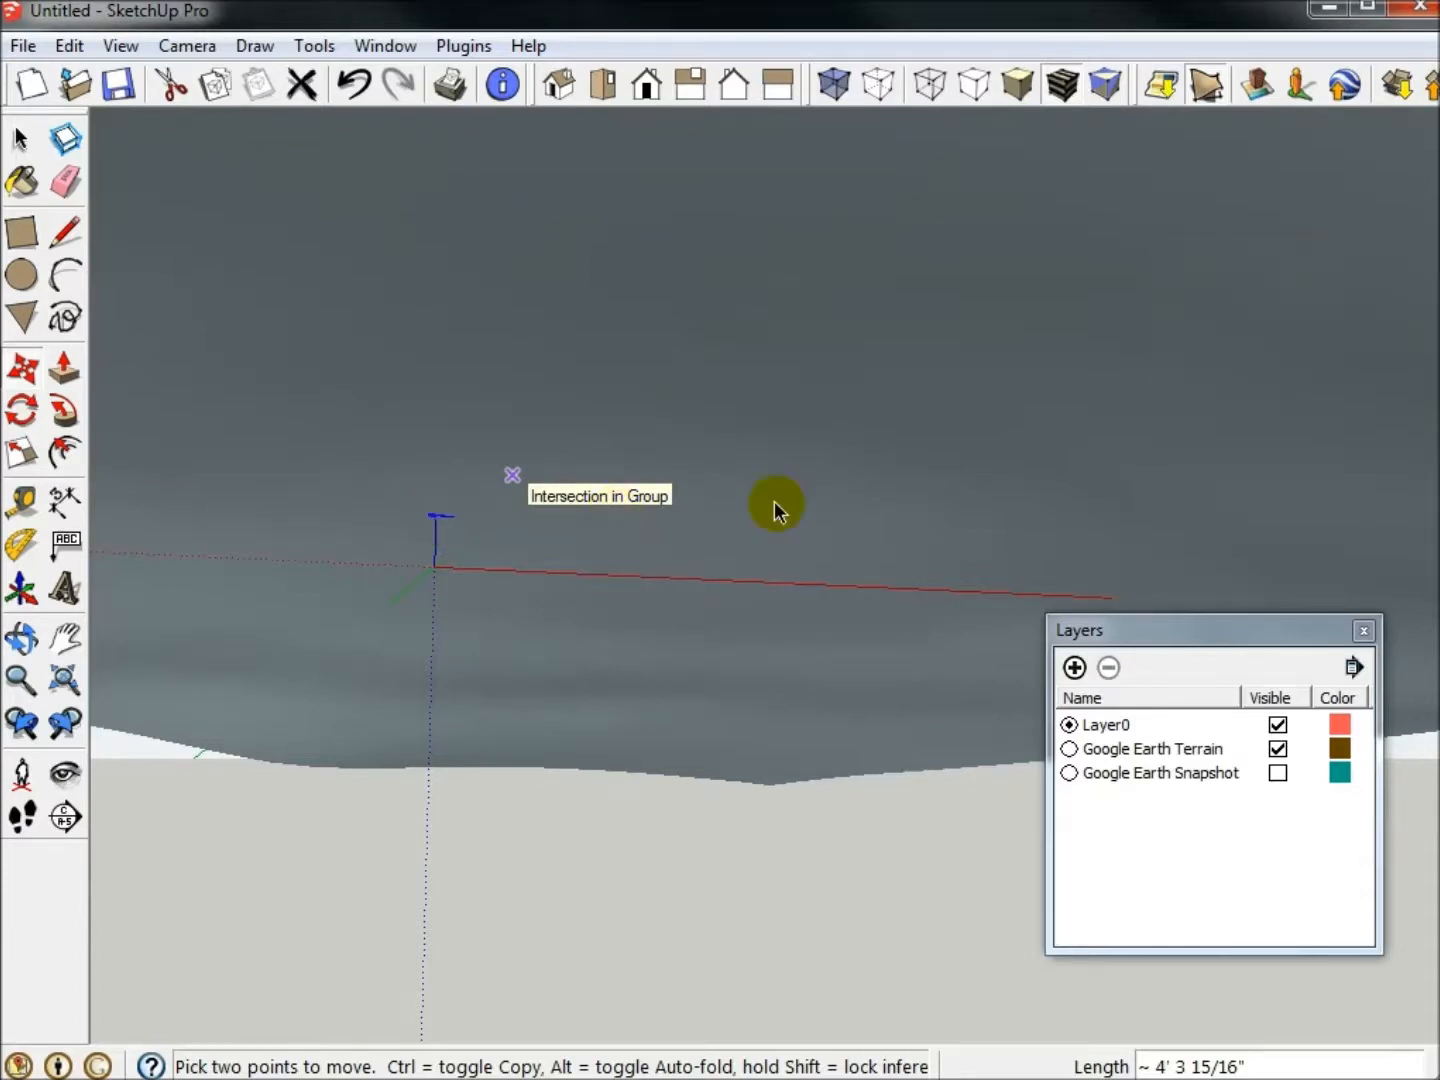
{"action": "key", "text": "ctrl+z"}
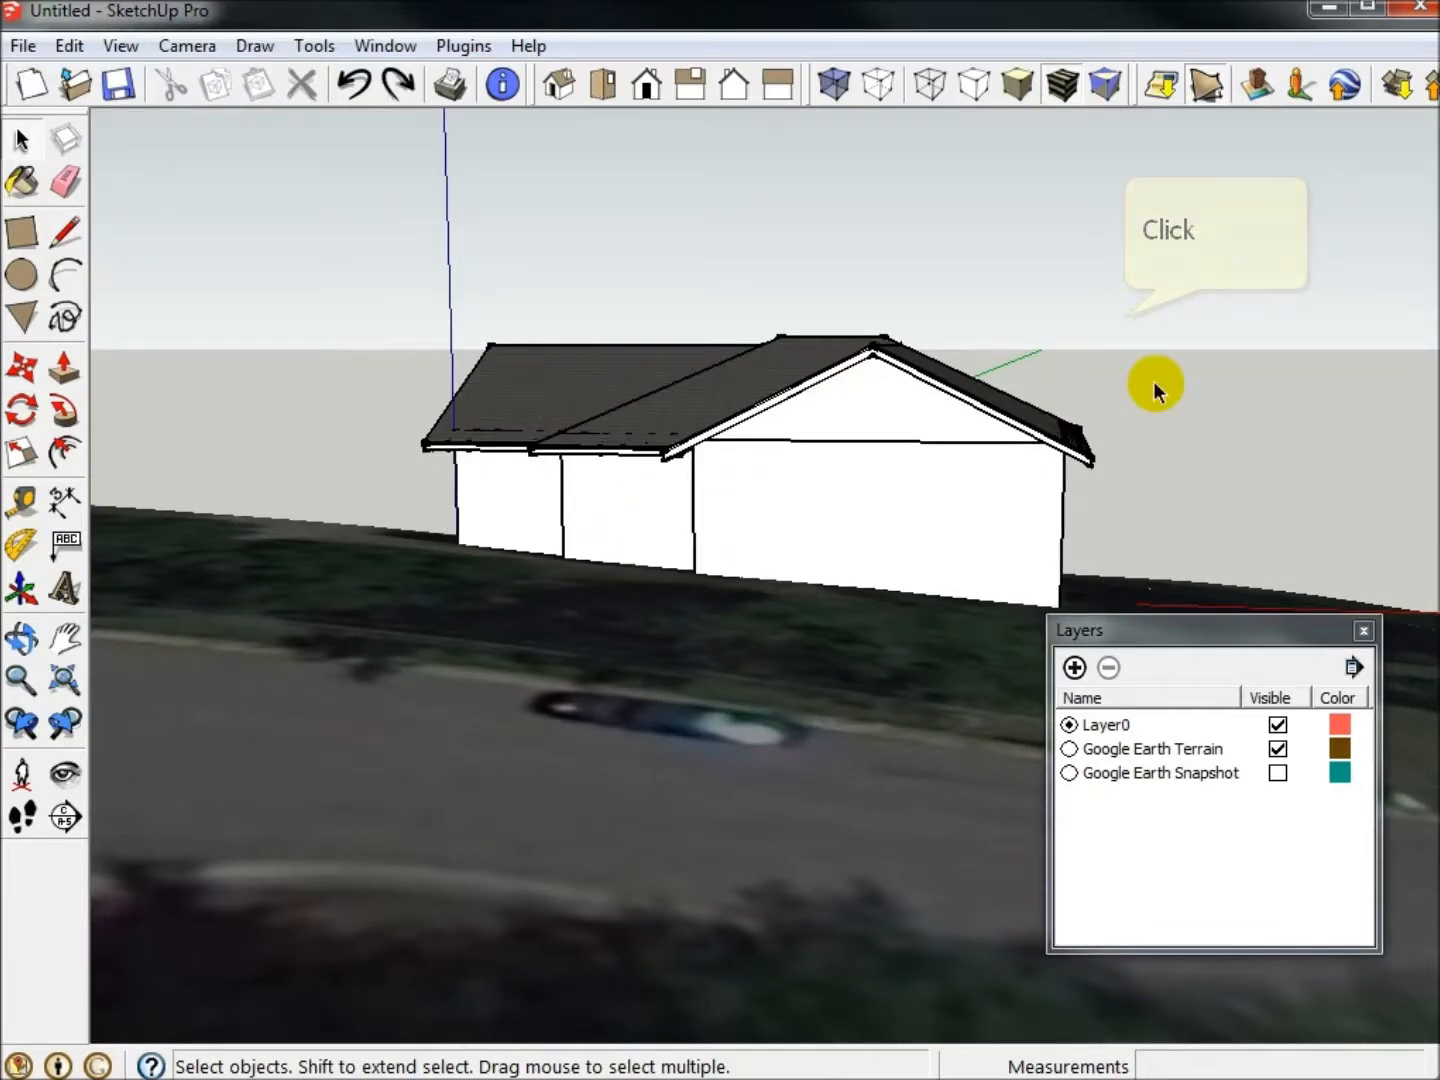
- Raise the house from its buried front corner to the terrain surface and extend its bottom face down about 18' 4 3/8"
{"action": "left_click", "coordinate": [1122, 317]}
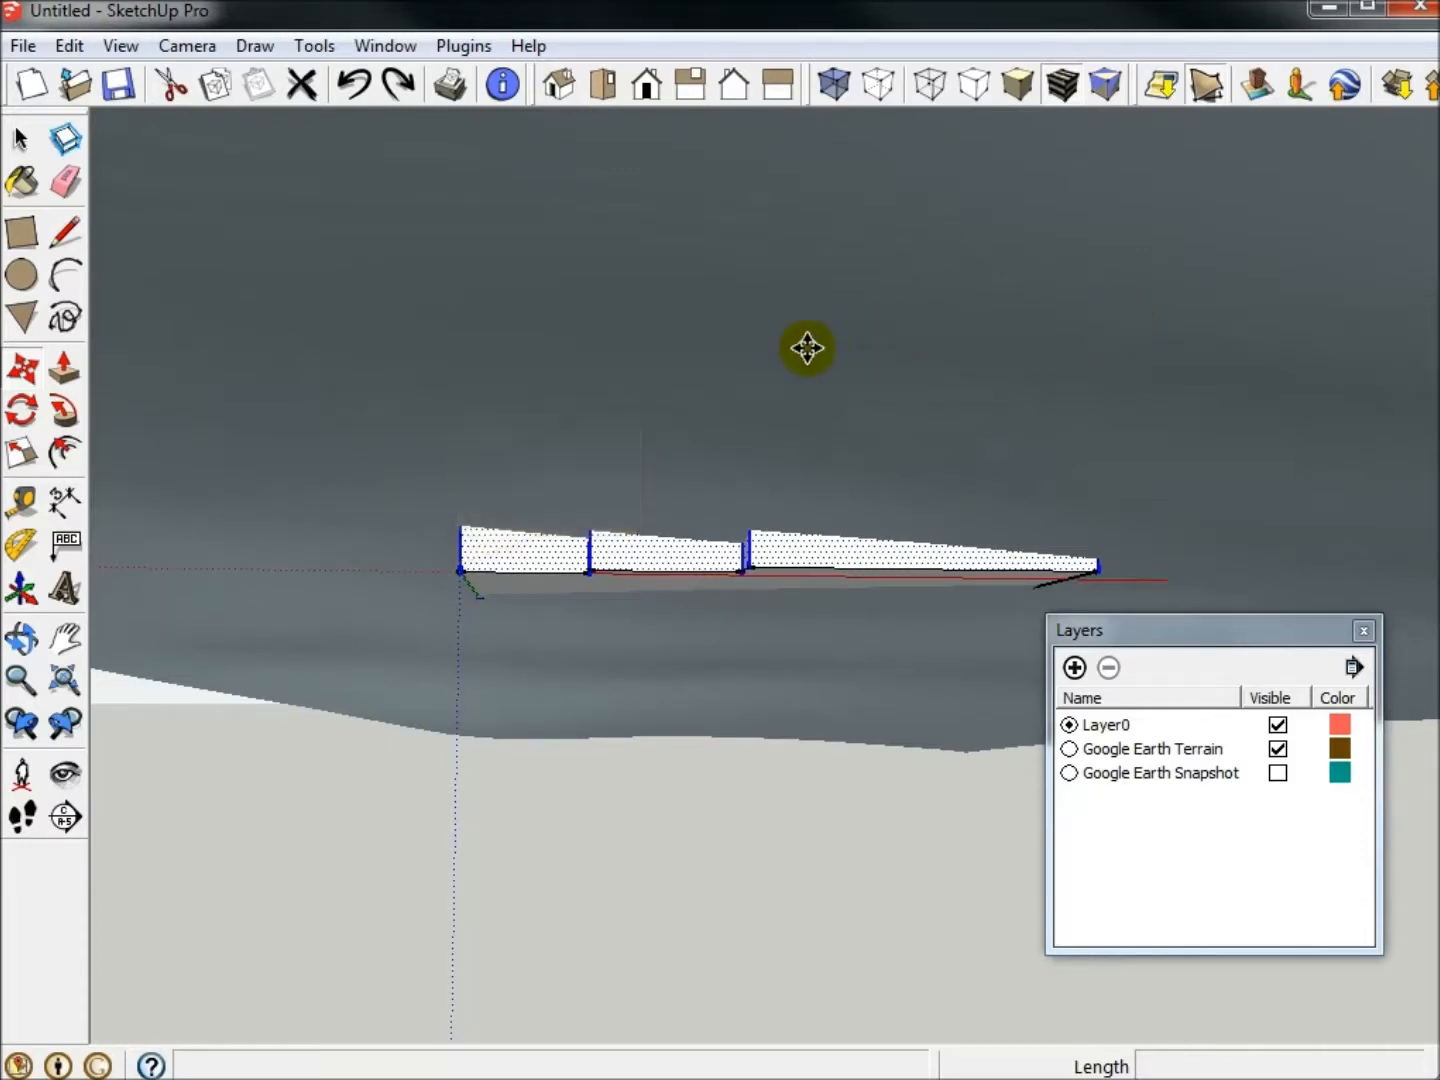
{"action": "left_click", "coordinate": [456, 564]}
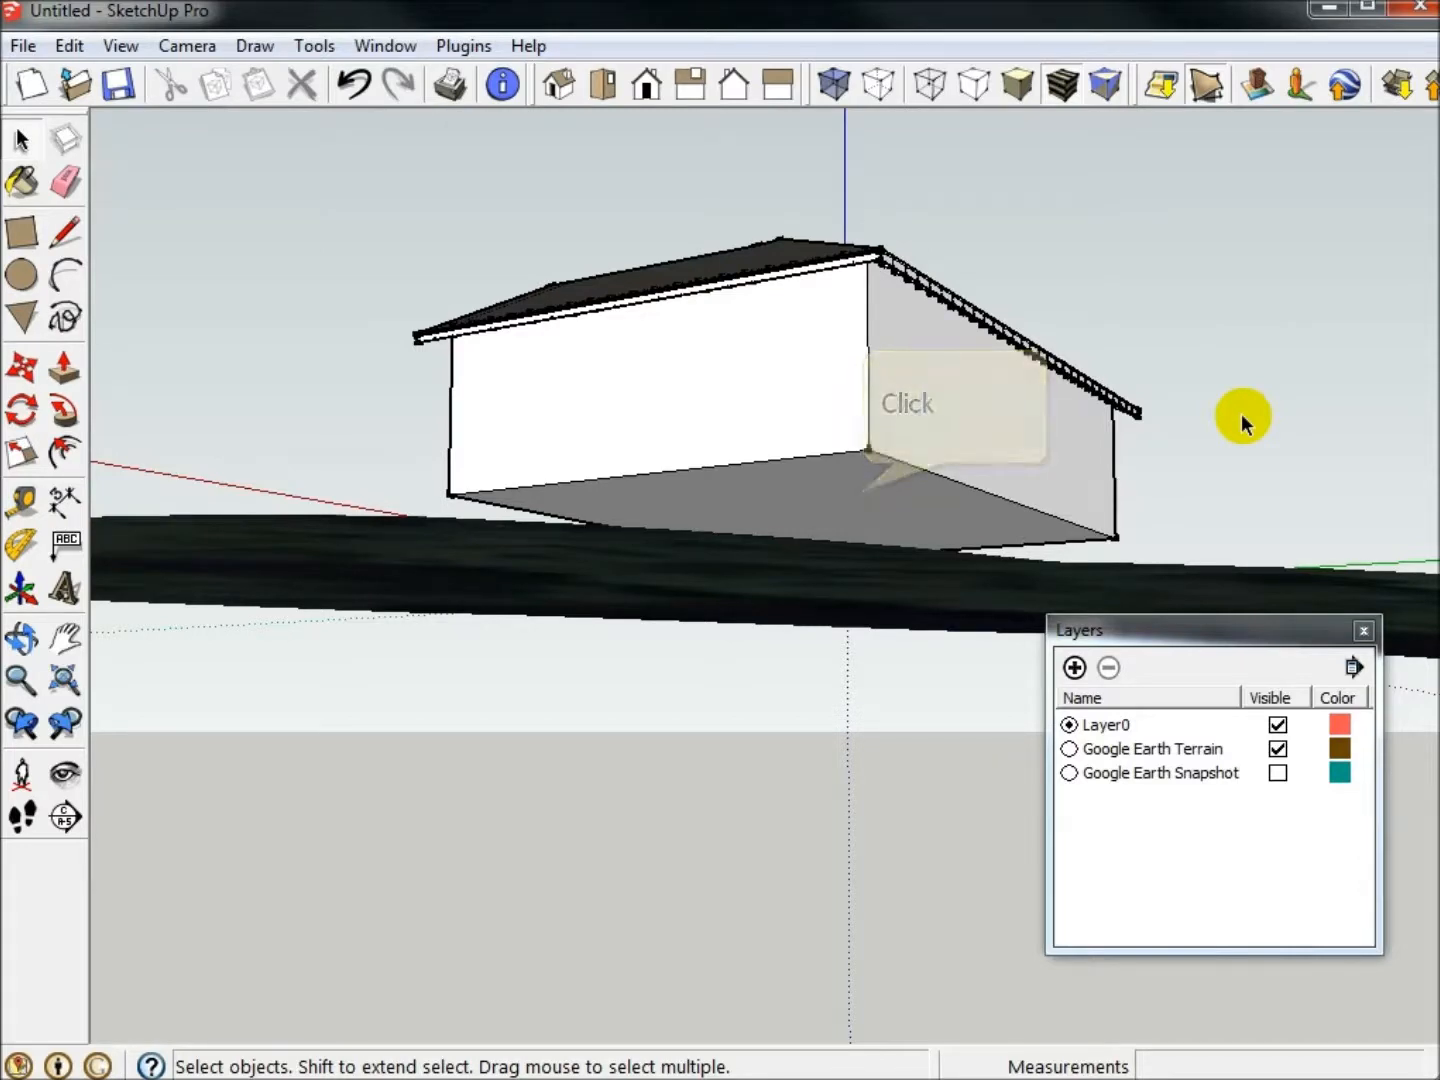
{"action": "left_click", "coordinate": [867, 476]}
{"action": "key", "text": "p"}
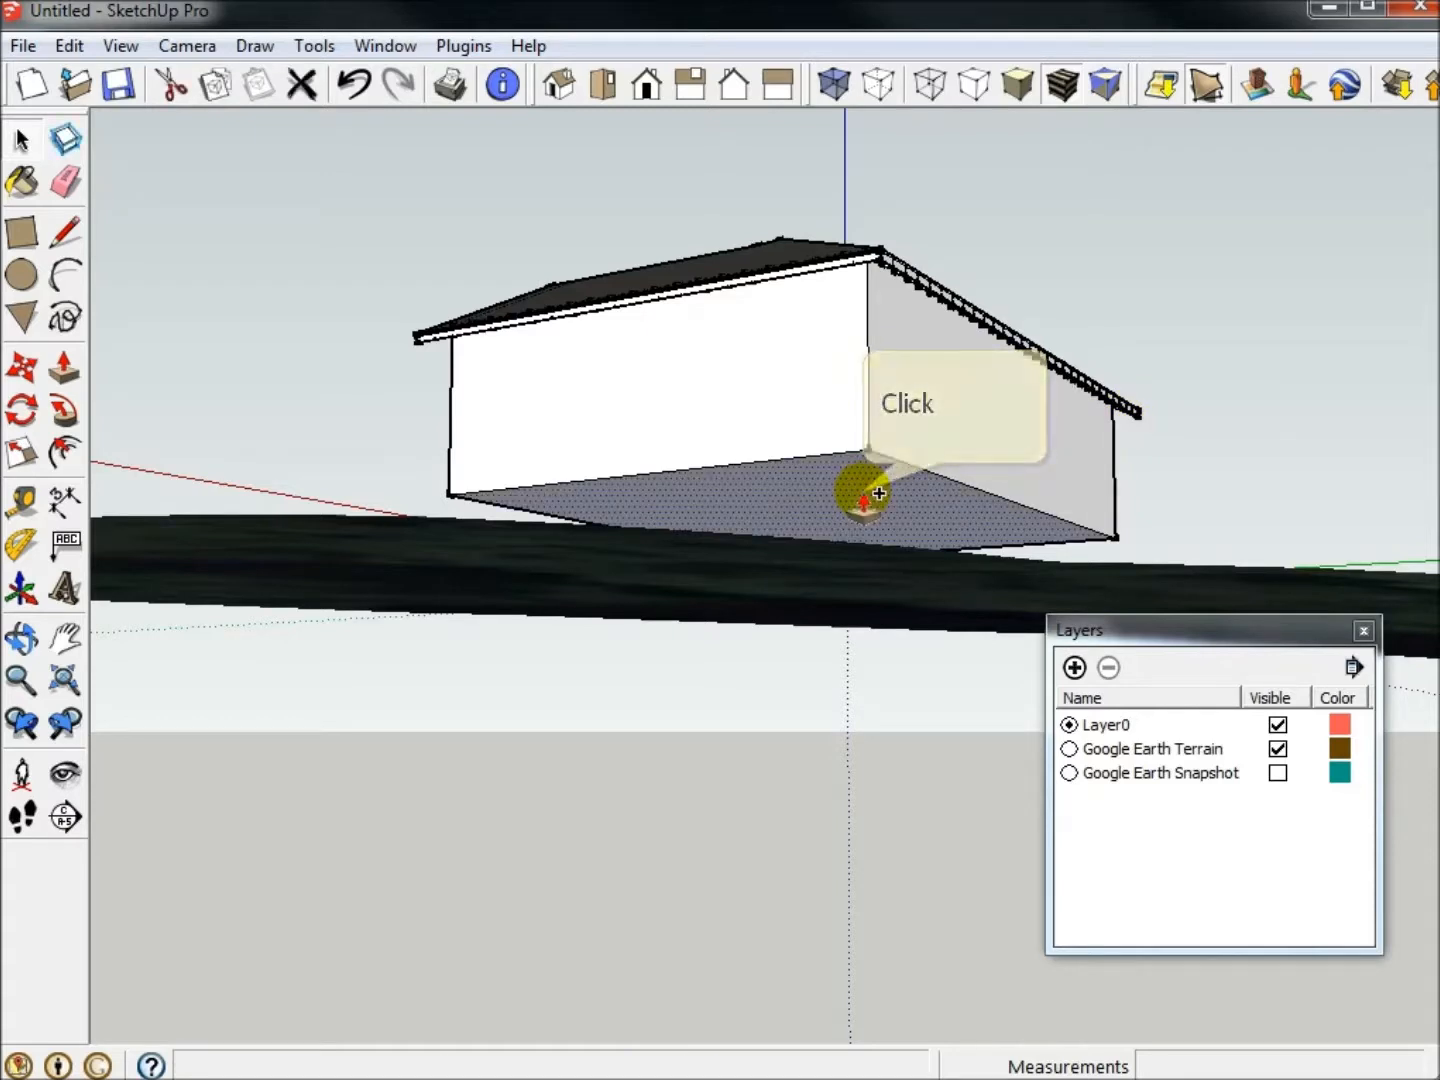
{"action": "left_click", "coordinate": [878, 493]}
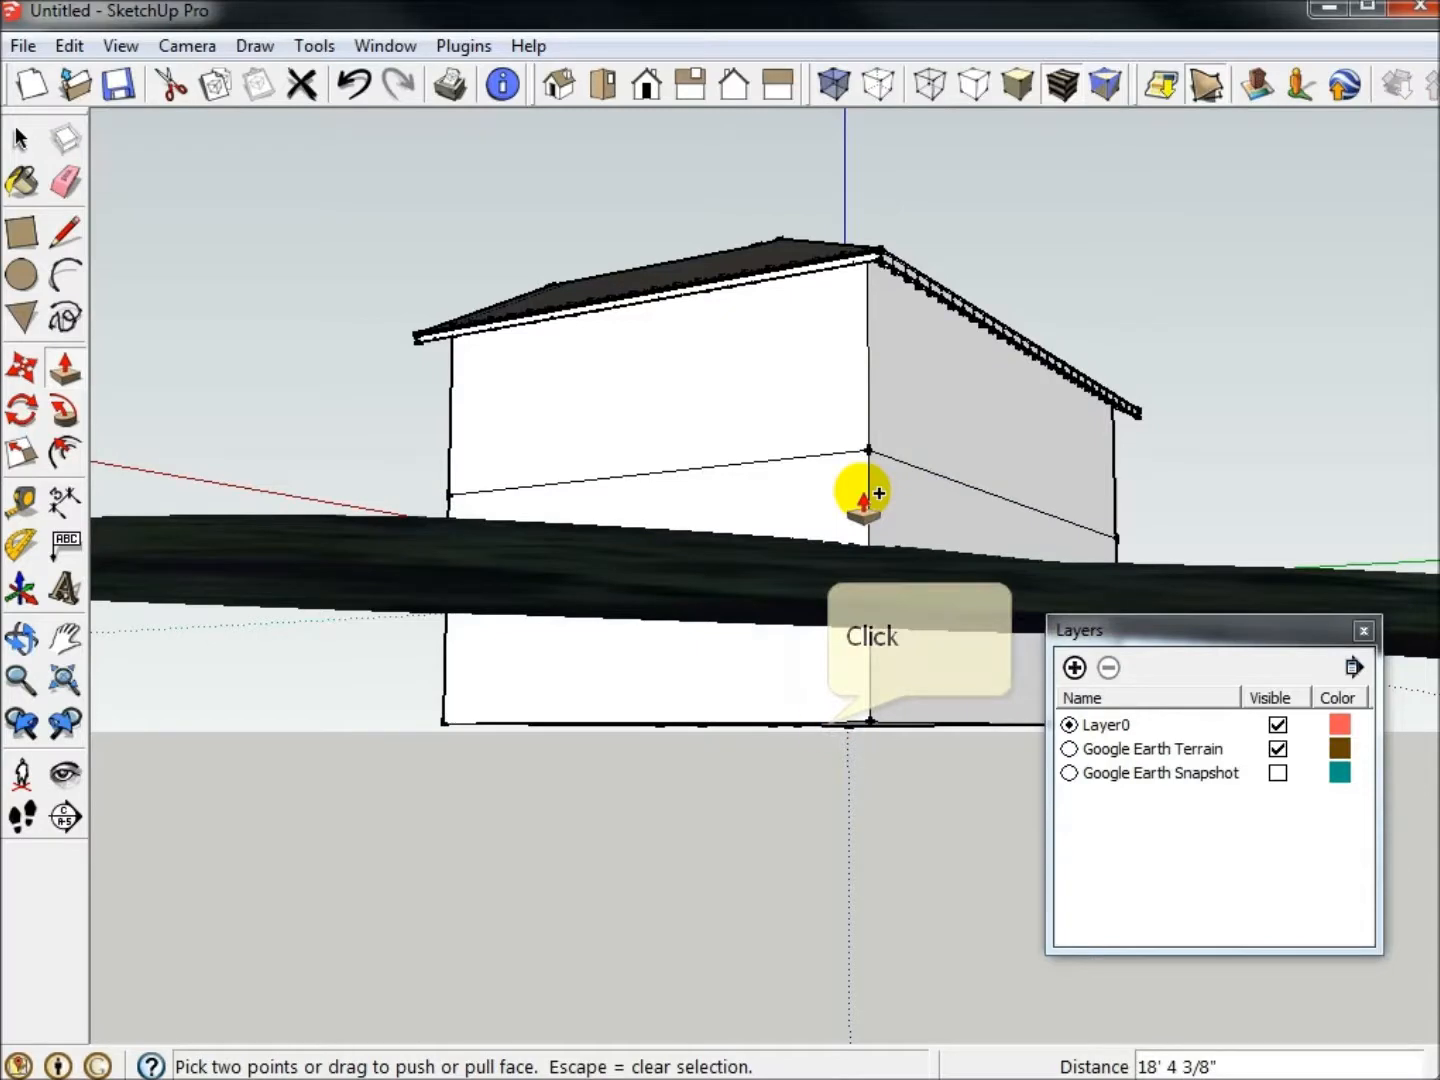
{"action": "left_click", "coordinate": [828, 726]}
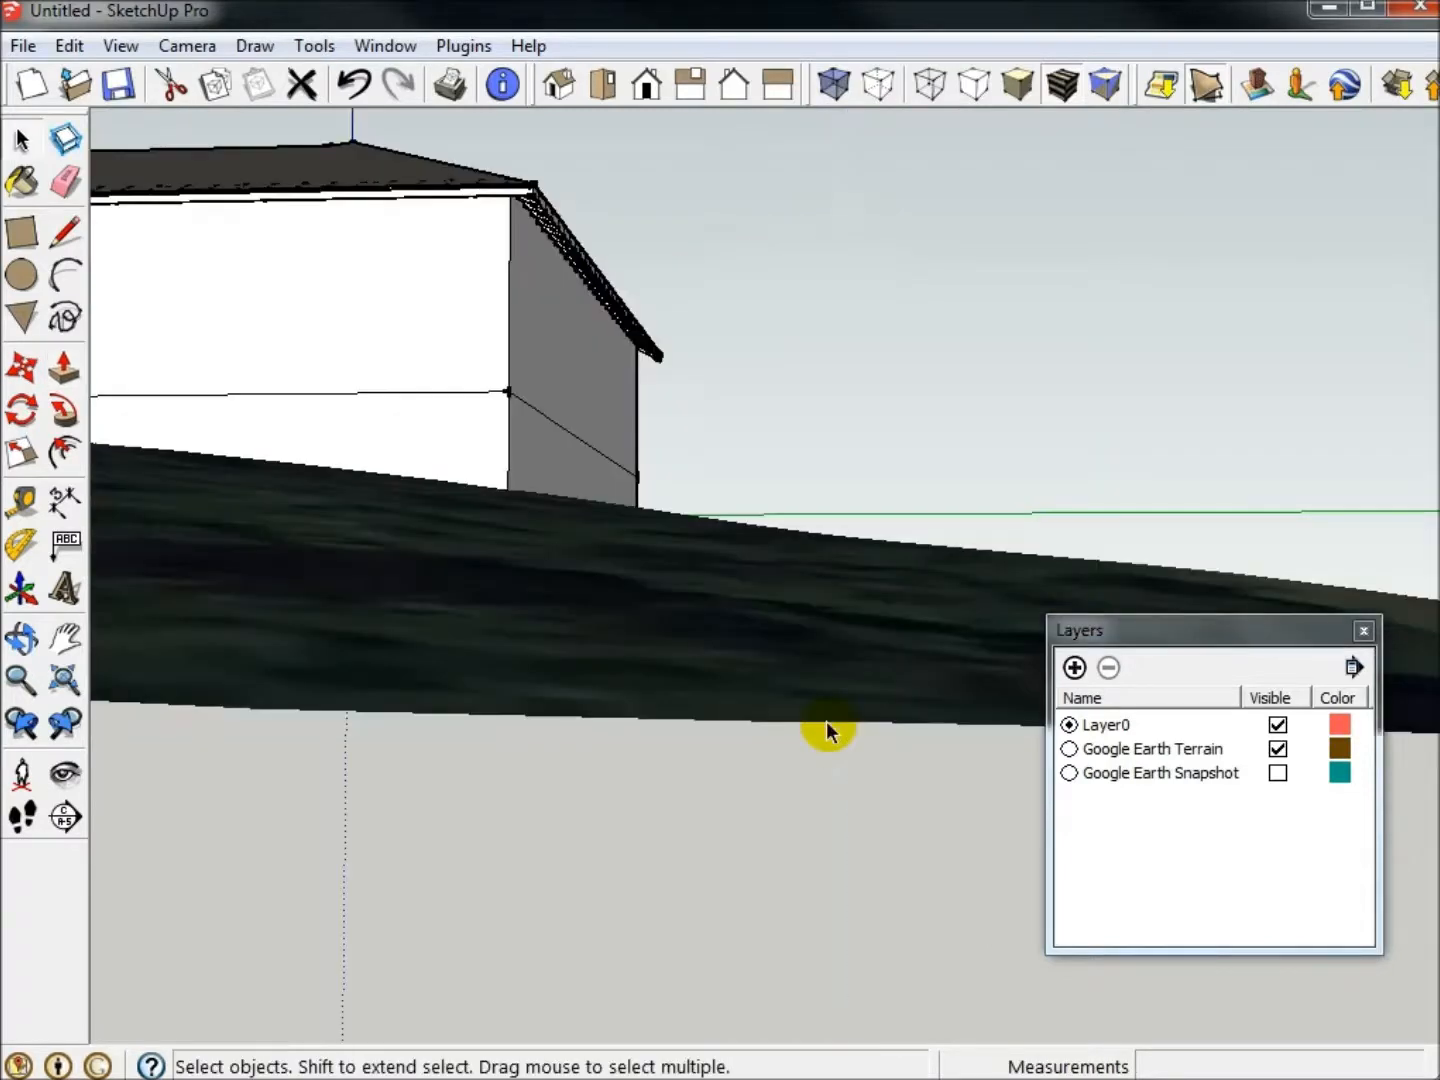
- Intersect the faces of the selected house and terrain with the selection and check the split on the widest front wall
{"action": "scroll", "coordinate": [827, 722], "scroll_direction": "down", "scroll_amount": 3}
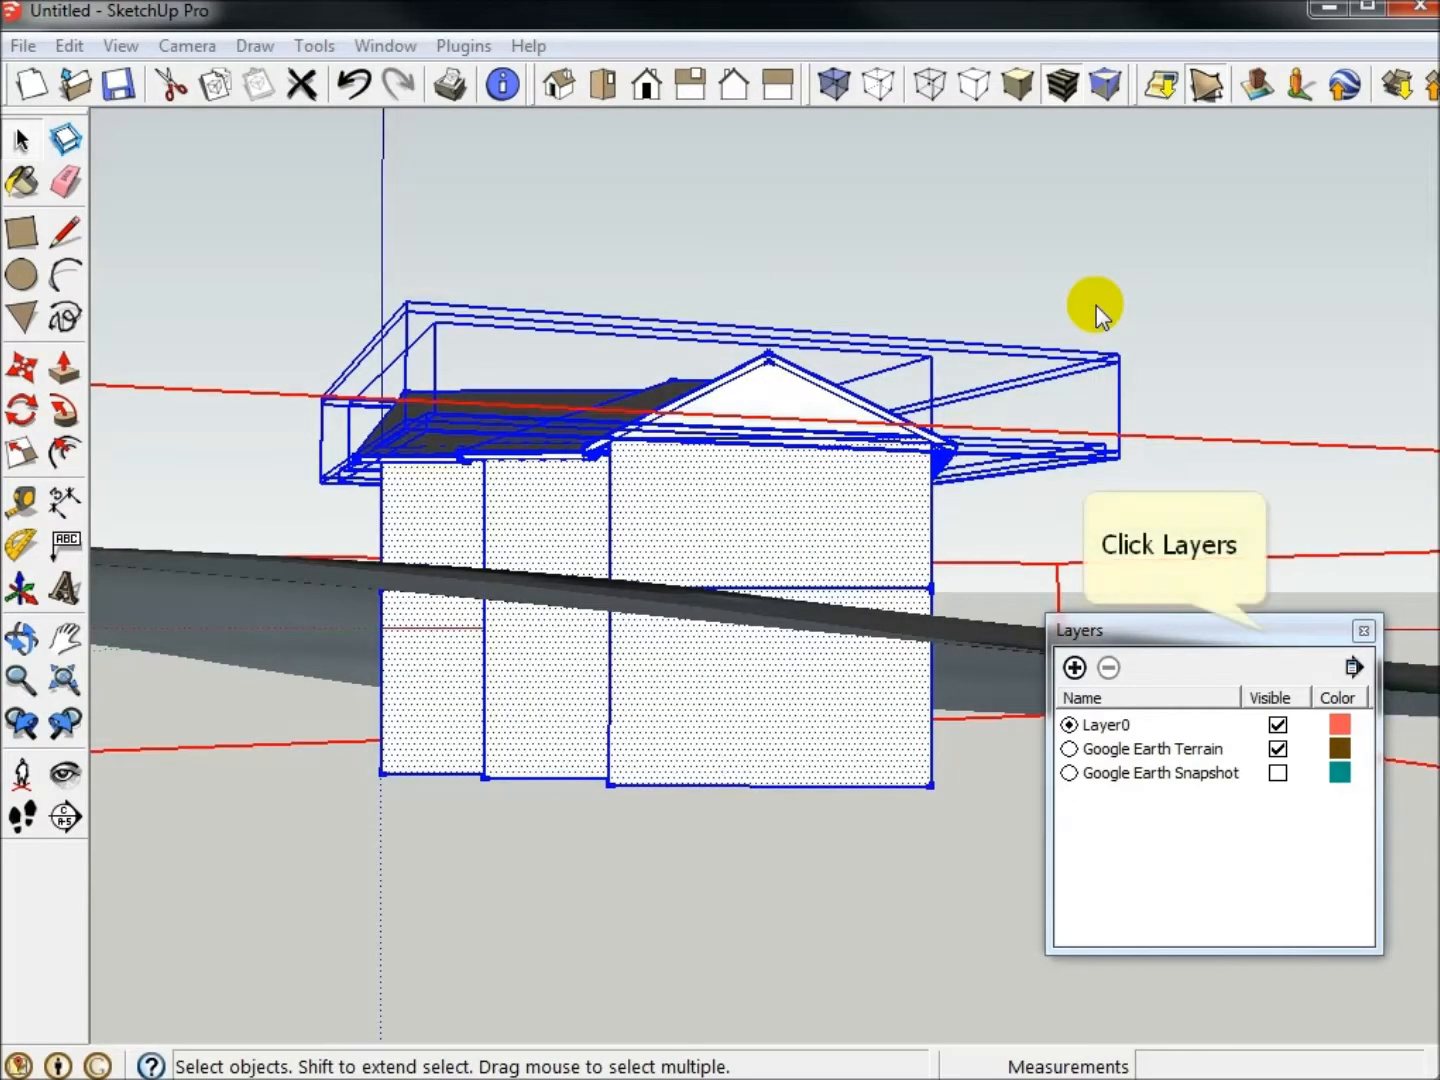
{"action": "left_click", "coordinate": [1265, 632]}
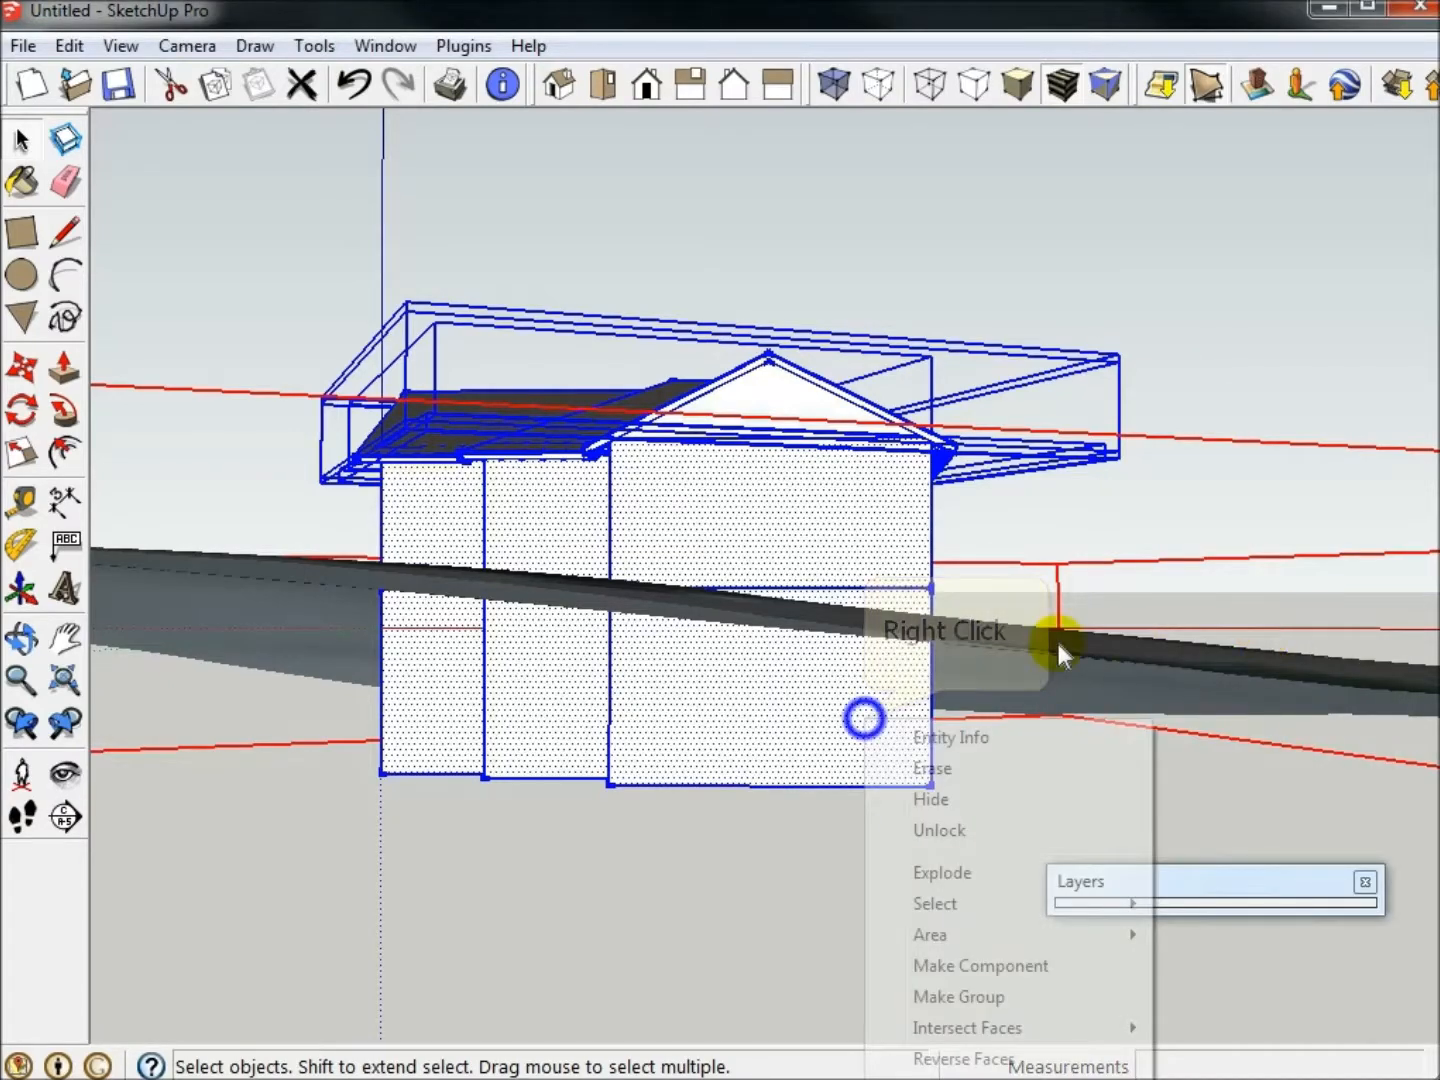
{"action": "right_click", "coordinate": [866, 721]}
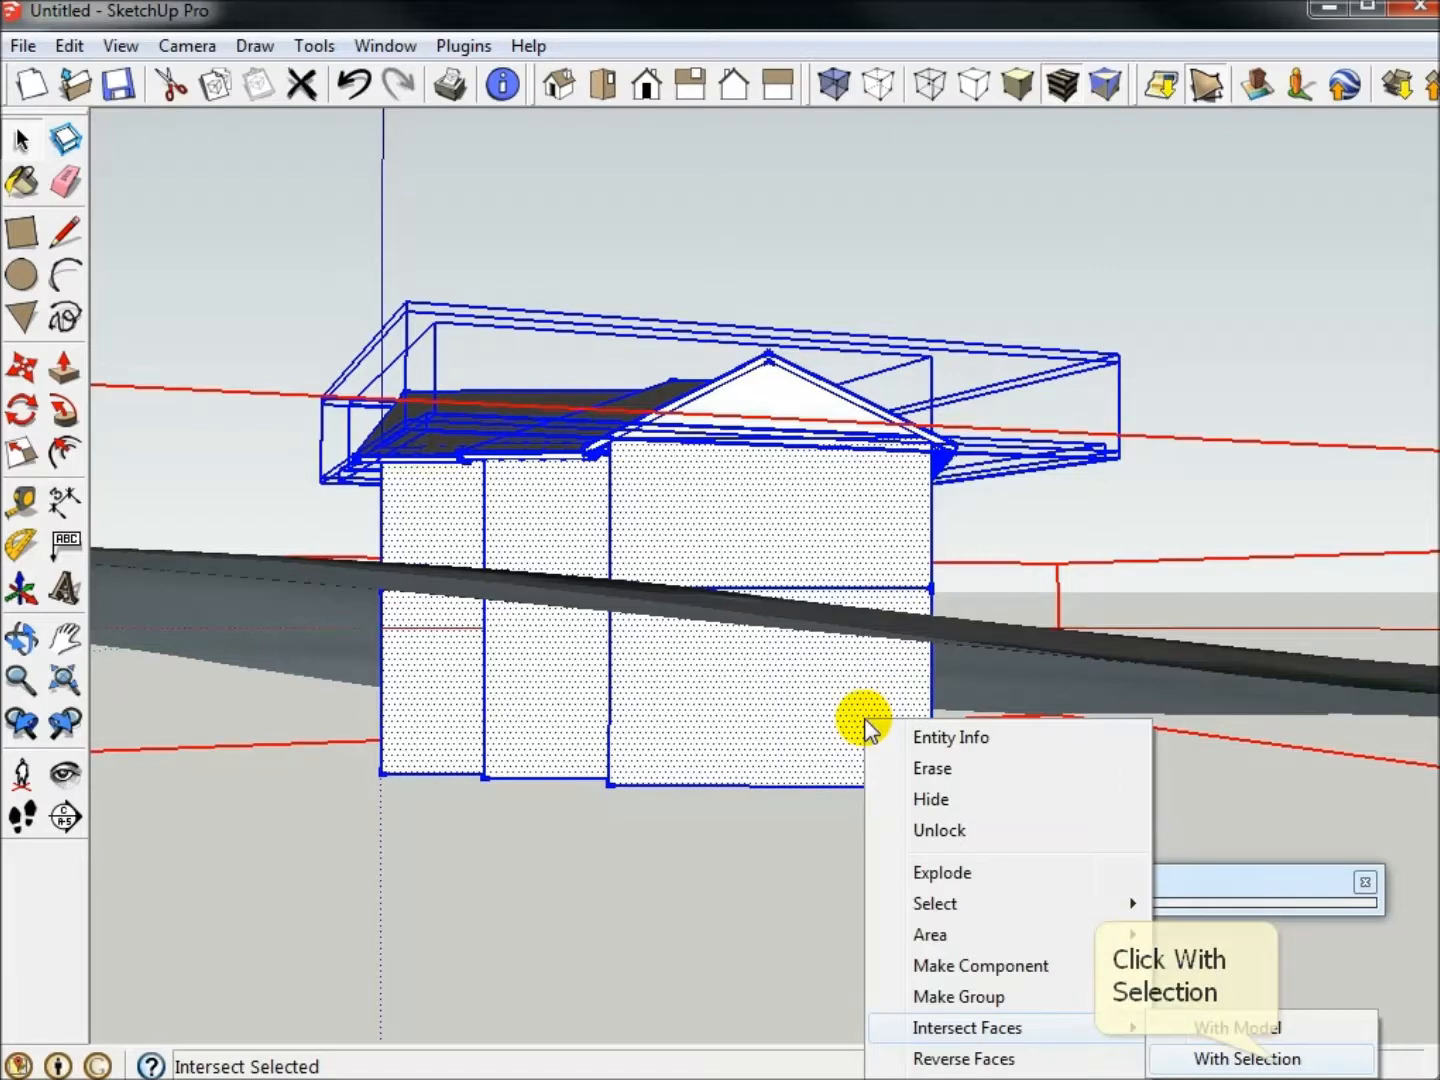
{"action": "left_click", "coordinate": [1275, 1058]}
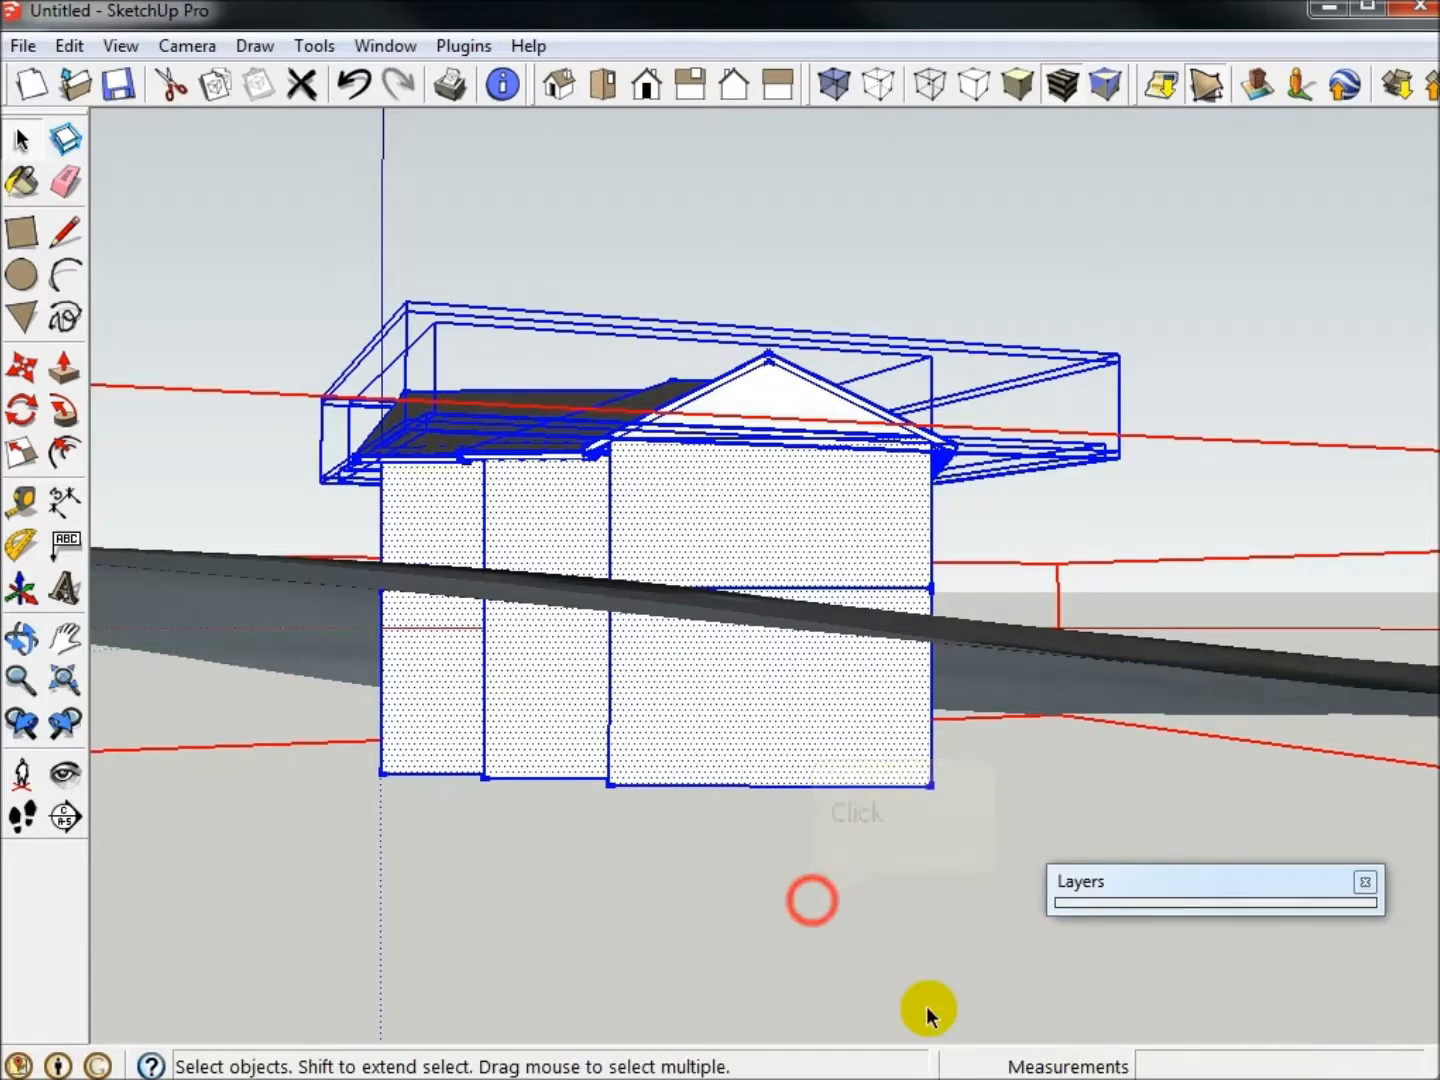
{"action": "left_click", "coordinate": [810, 896]}
{"action": "left_click", "coordinate": [903, 731]}
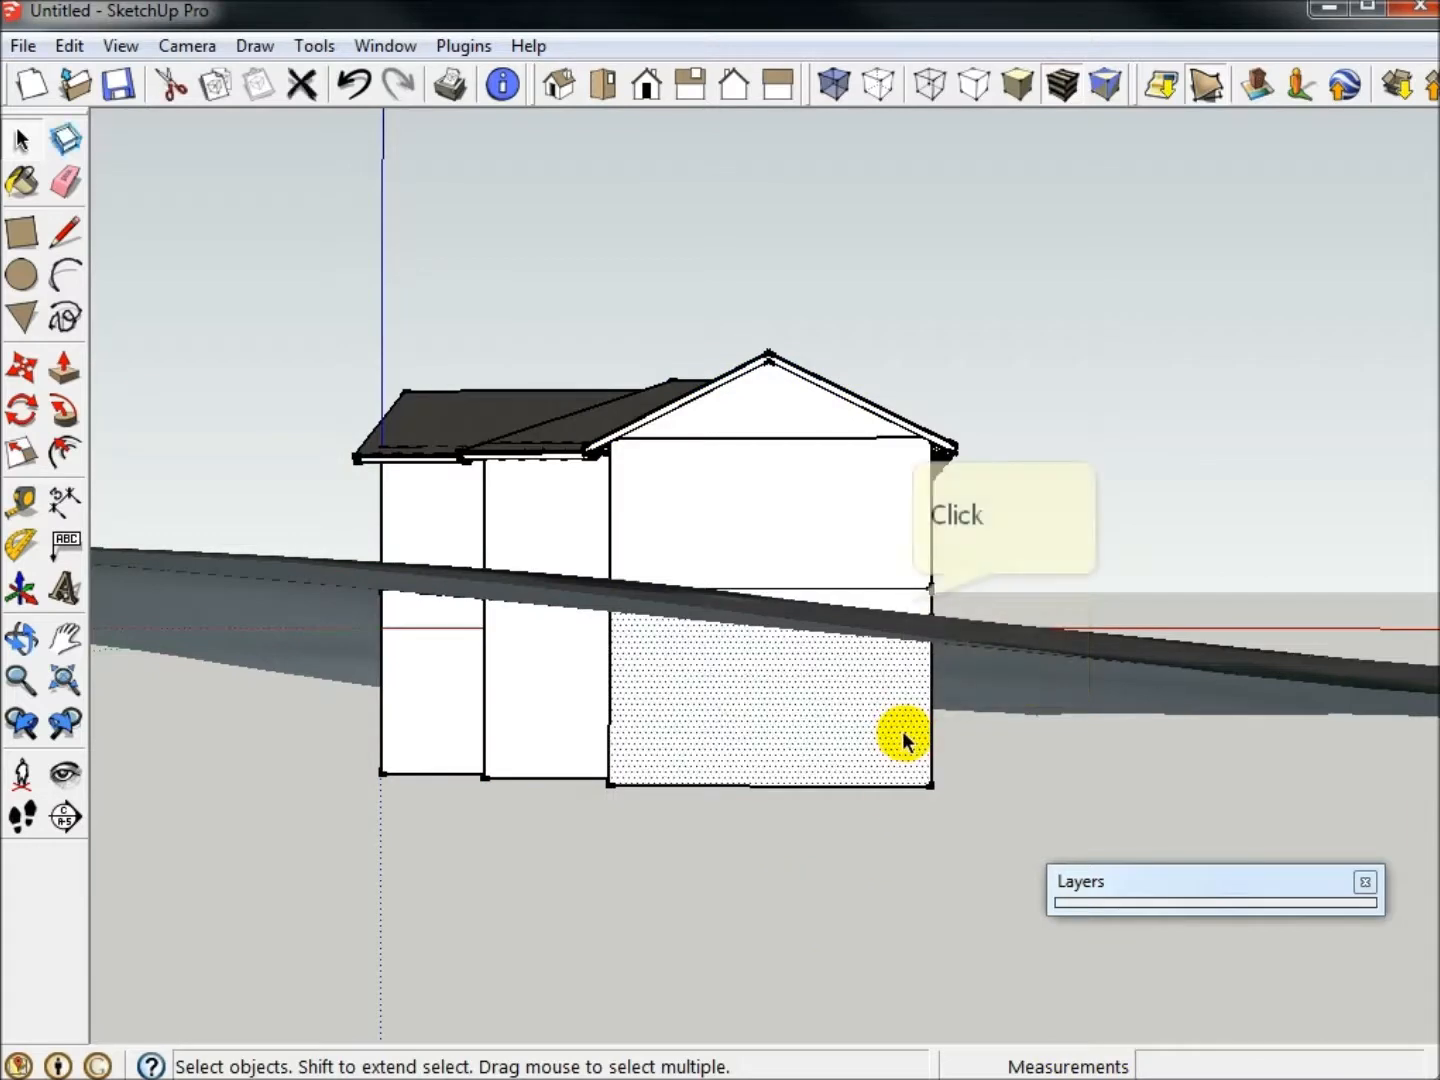
{"action": "left_click", "coordinate": [909, 599]}
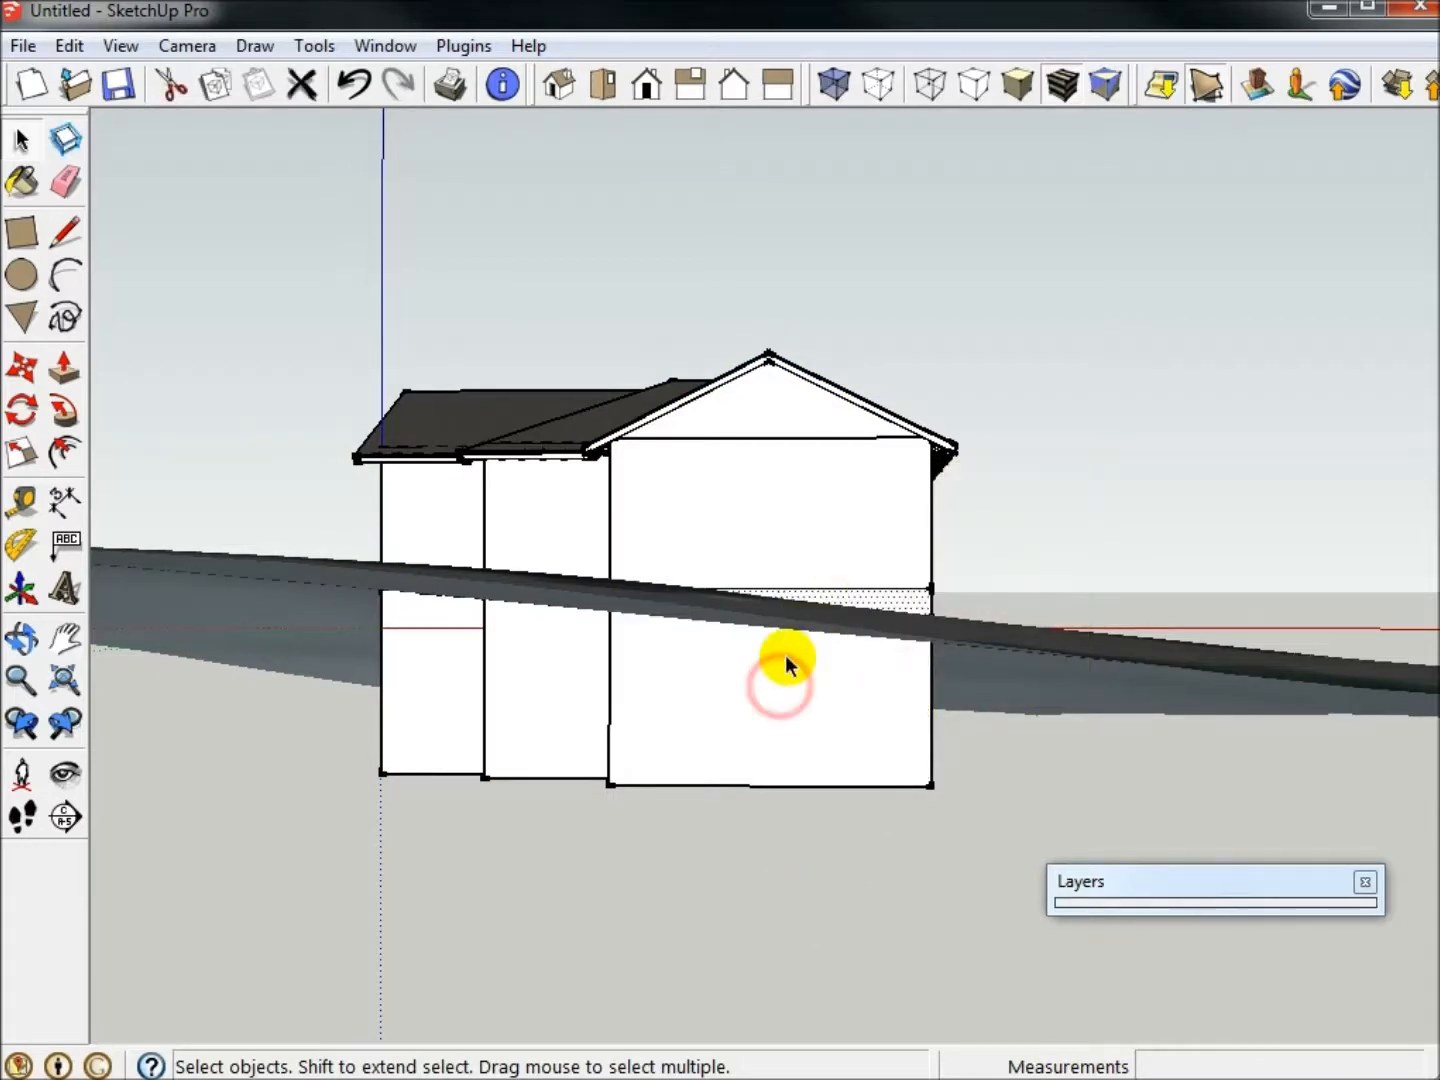
{"action": "left_click", "coordinate": [780, 686]}
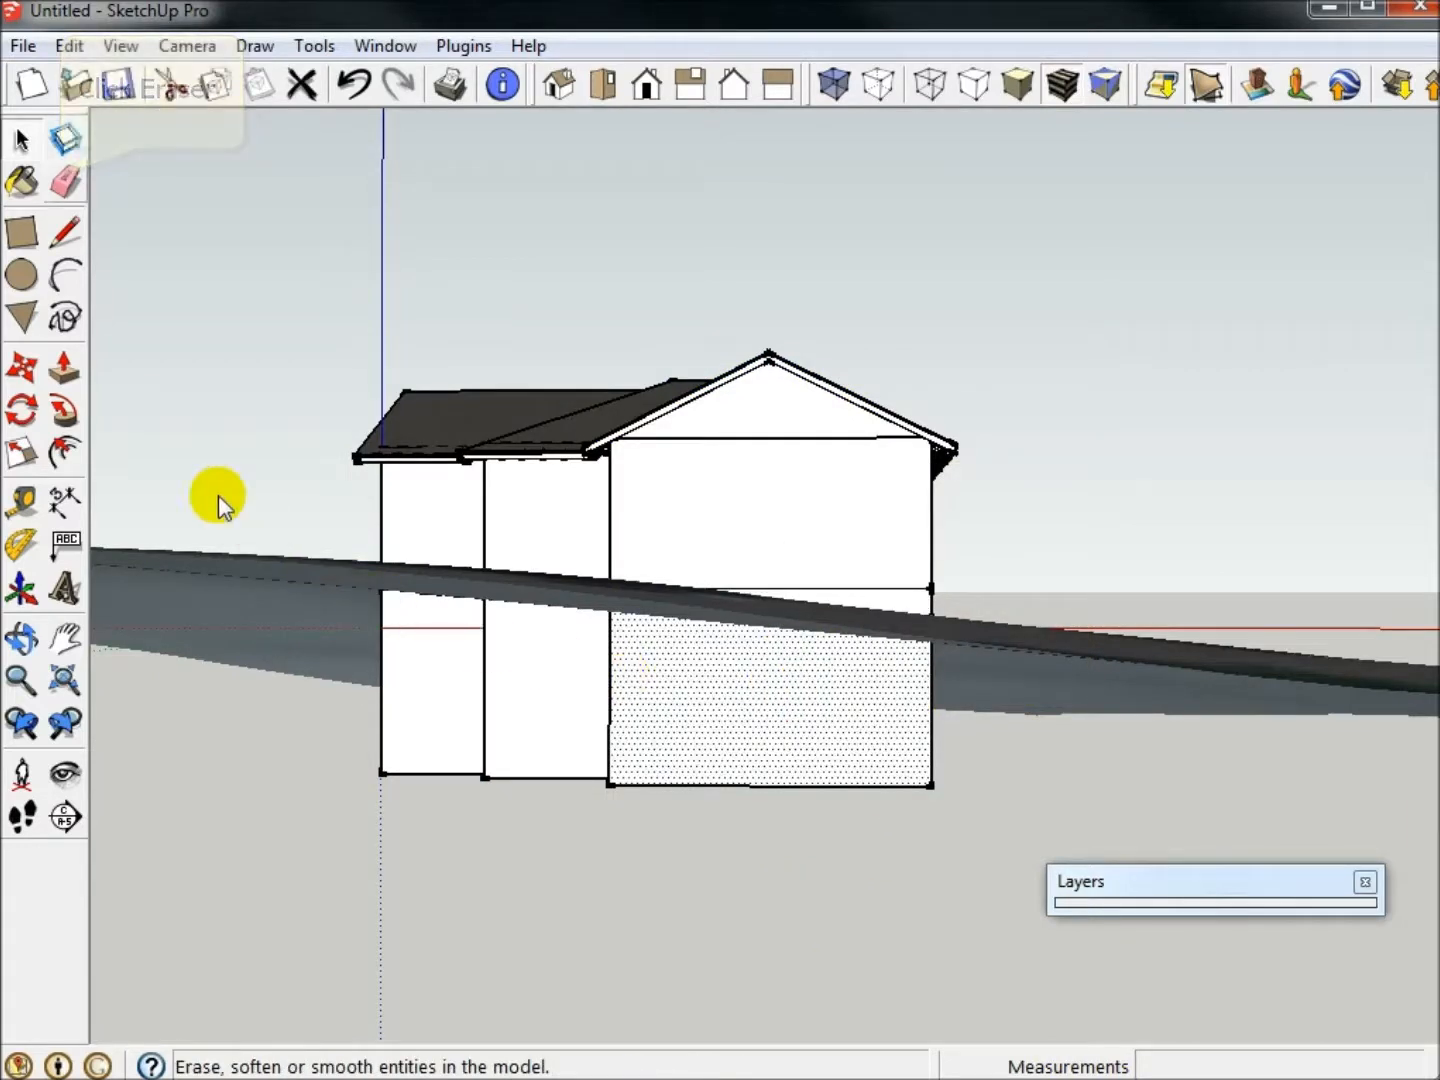
- Erase the house's wall faces that lie below the terrain, including the front, side and rear ones
{"action": "left_click", "coordinate": [64, 178]}
{"action": "left_click_drag", "start_coordinate": [679, 696], "coordinate": [691, 829]}
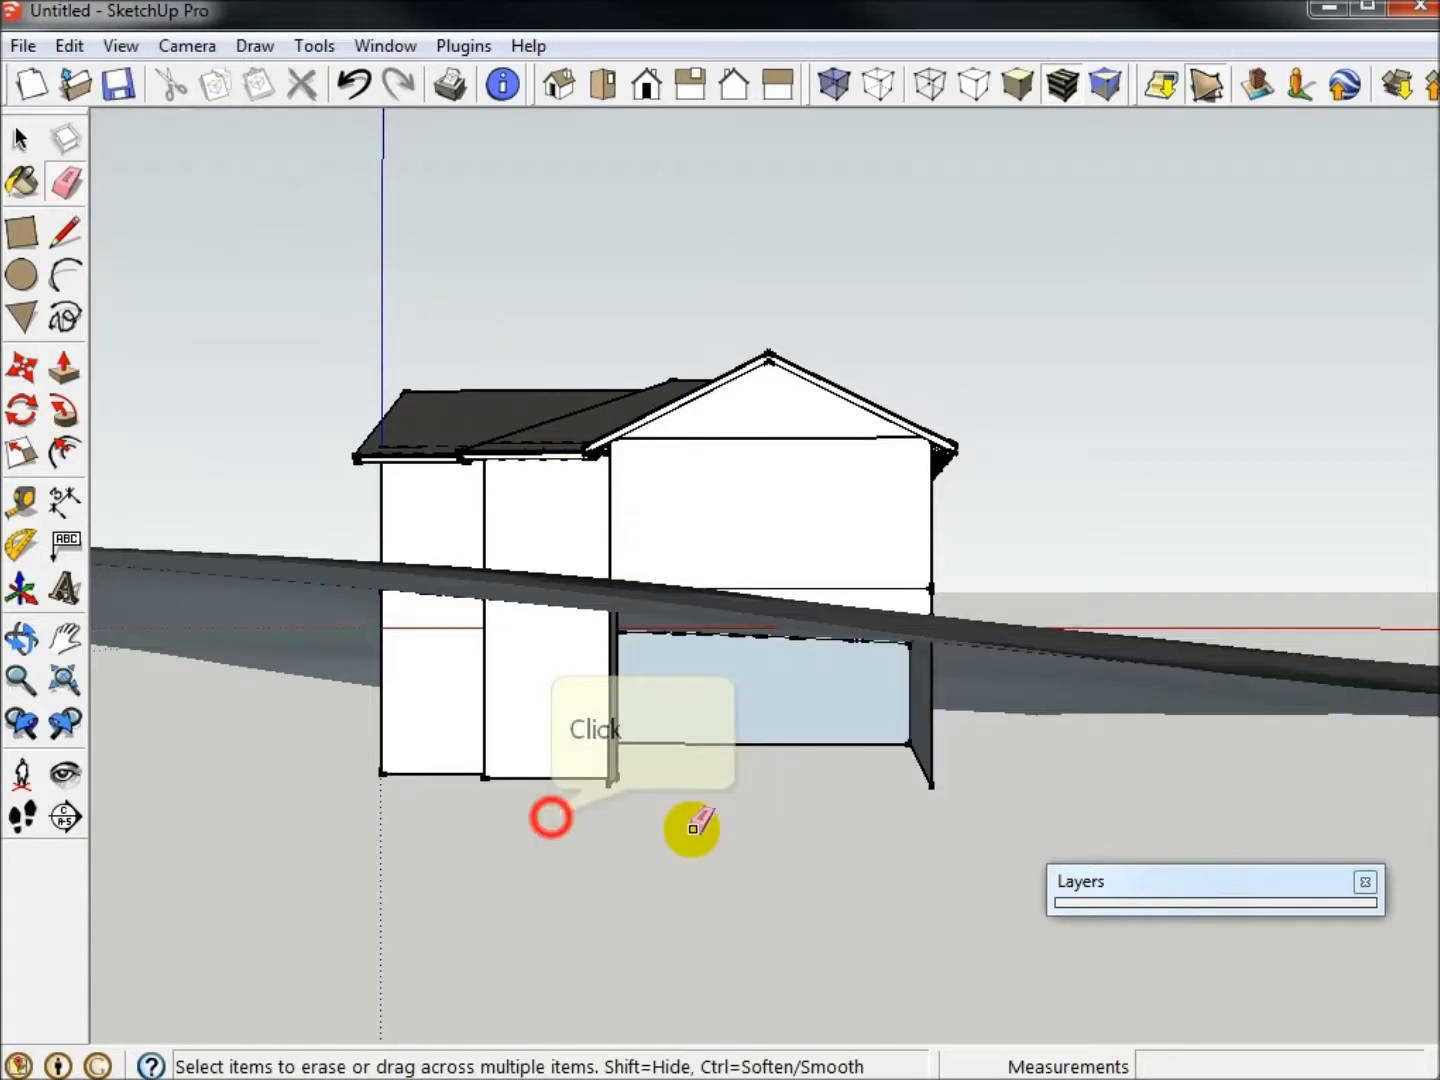
{"action": "left_click_drag", "start_coordinate": [546, 704], "coordinate": [554, 817]}
{"action": "left_click", "coordinate": [439, 802]}
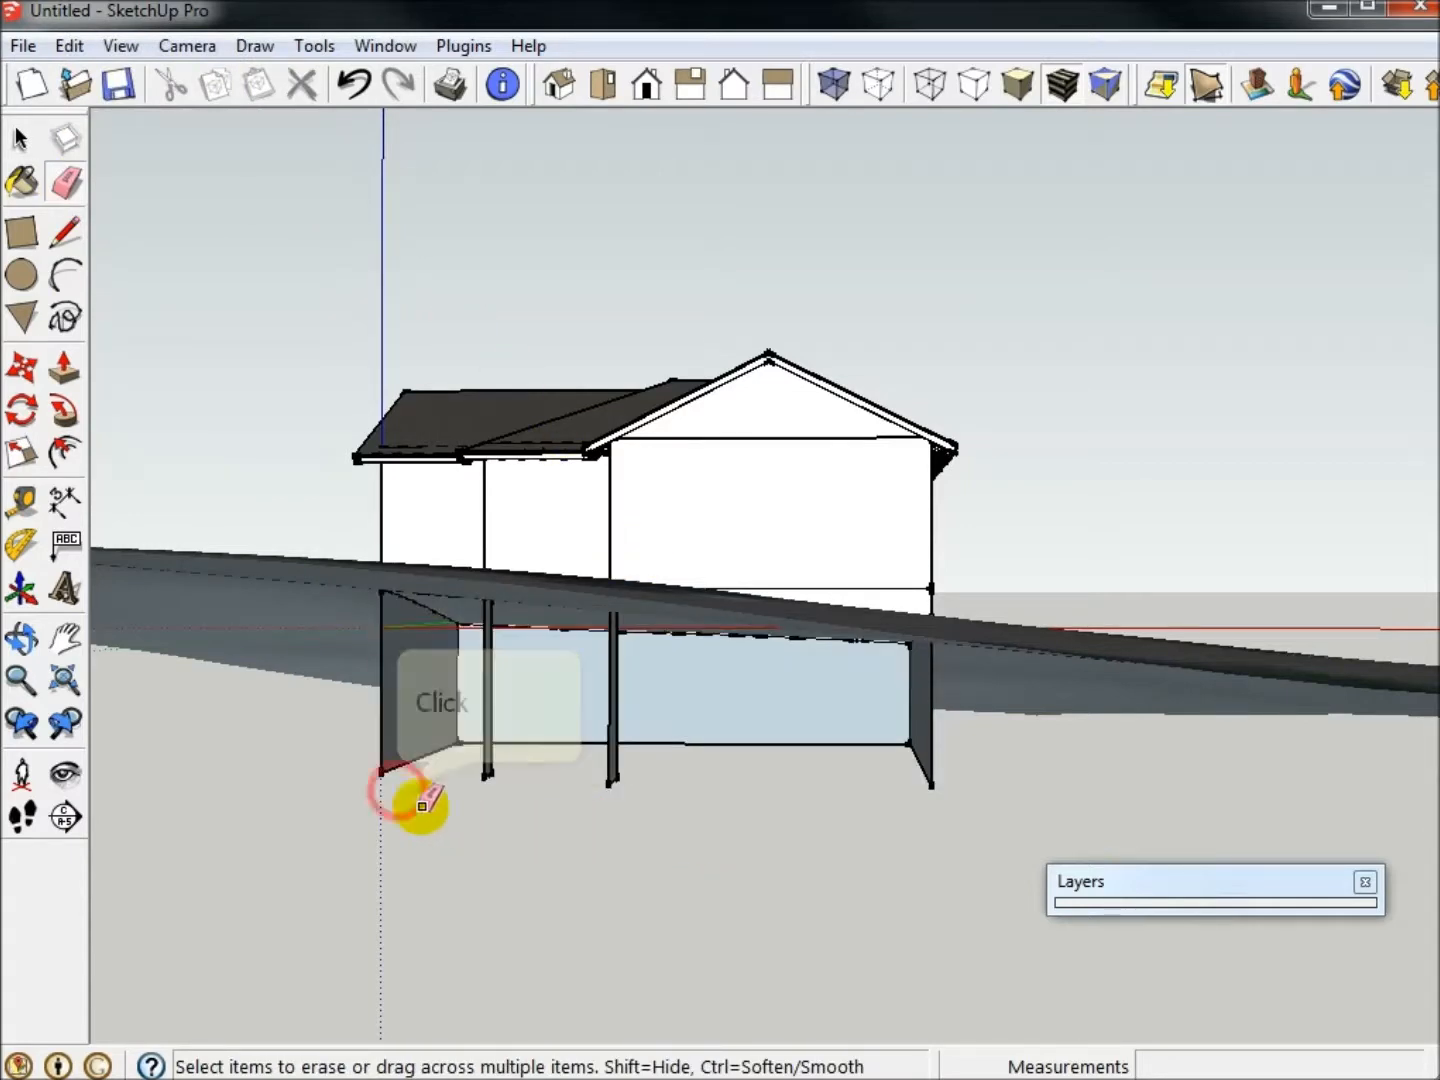
{"action": "left_click", "coordinate": [540, 762]}
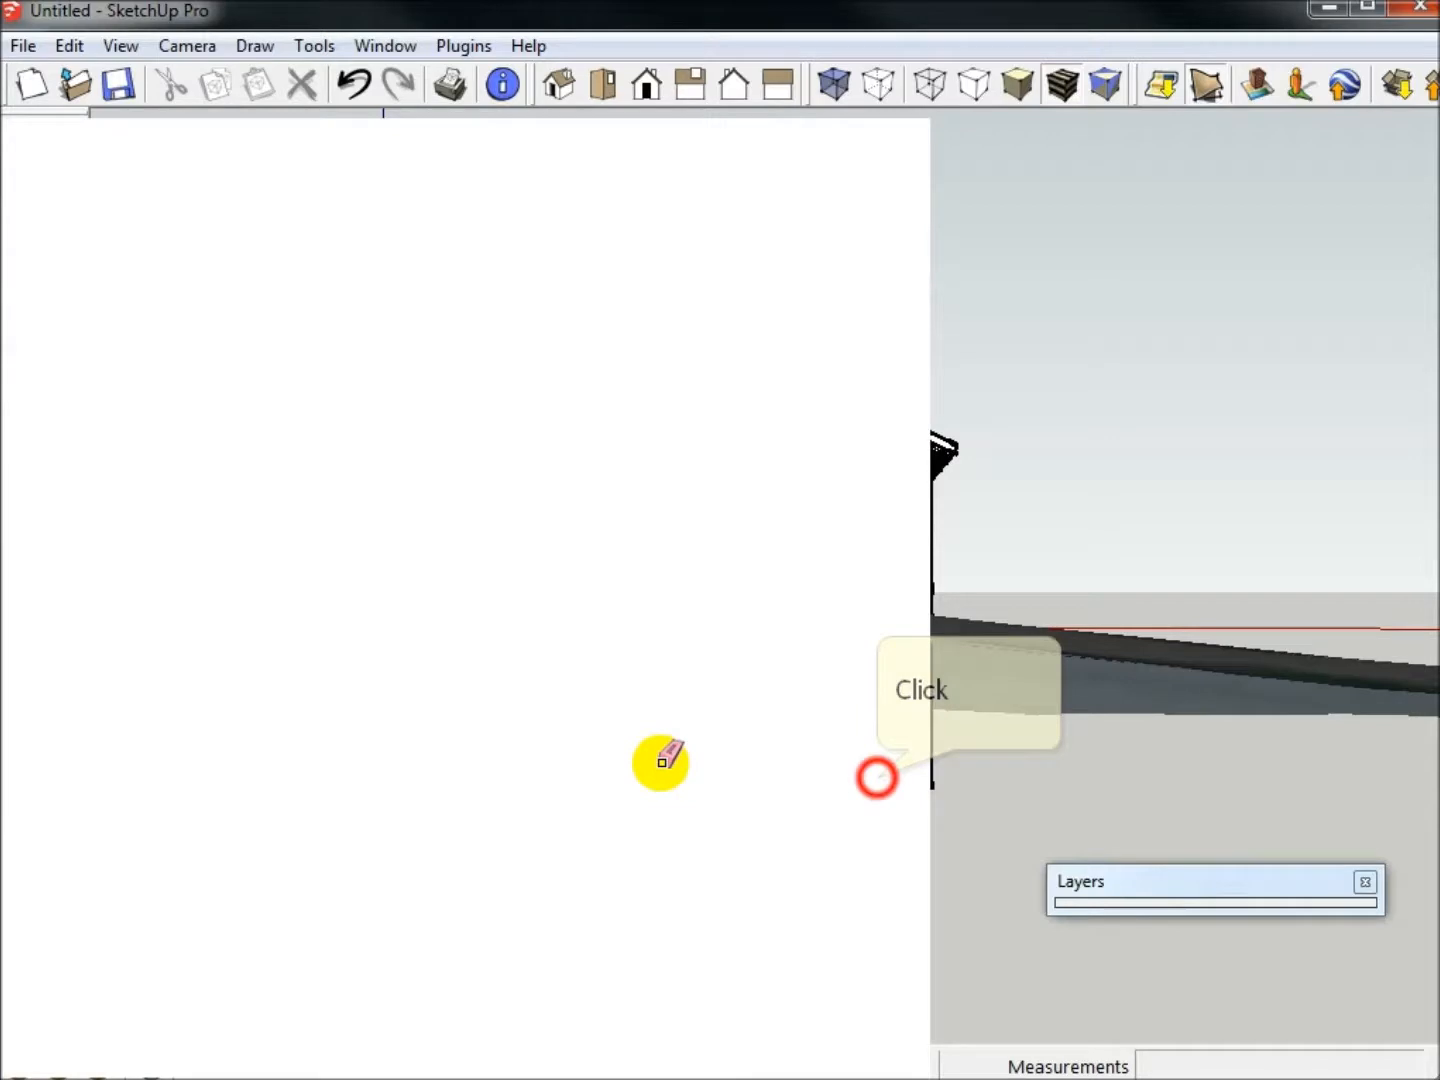
{"action": "left_click", "coordinate": [877, 777]}
{"action": "left_click", "coordinate": [985, 737]}
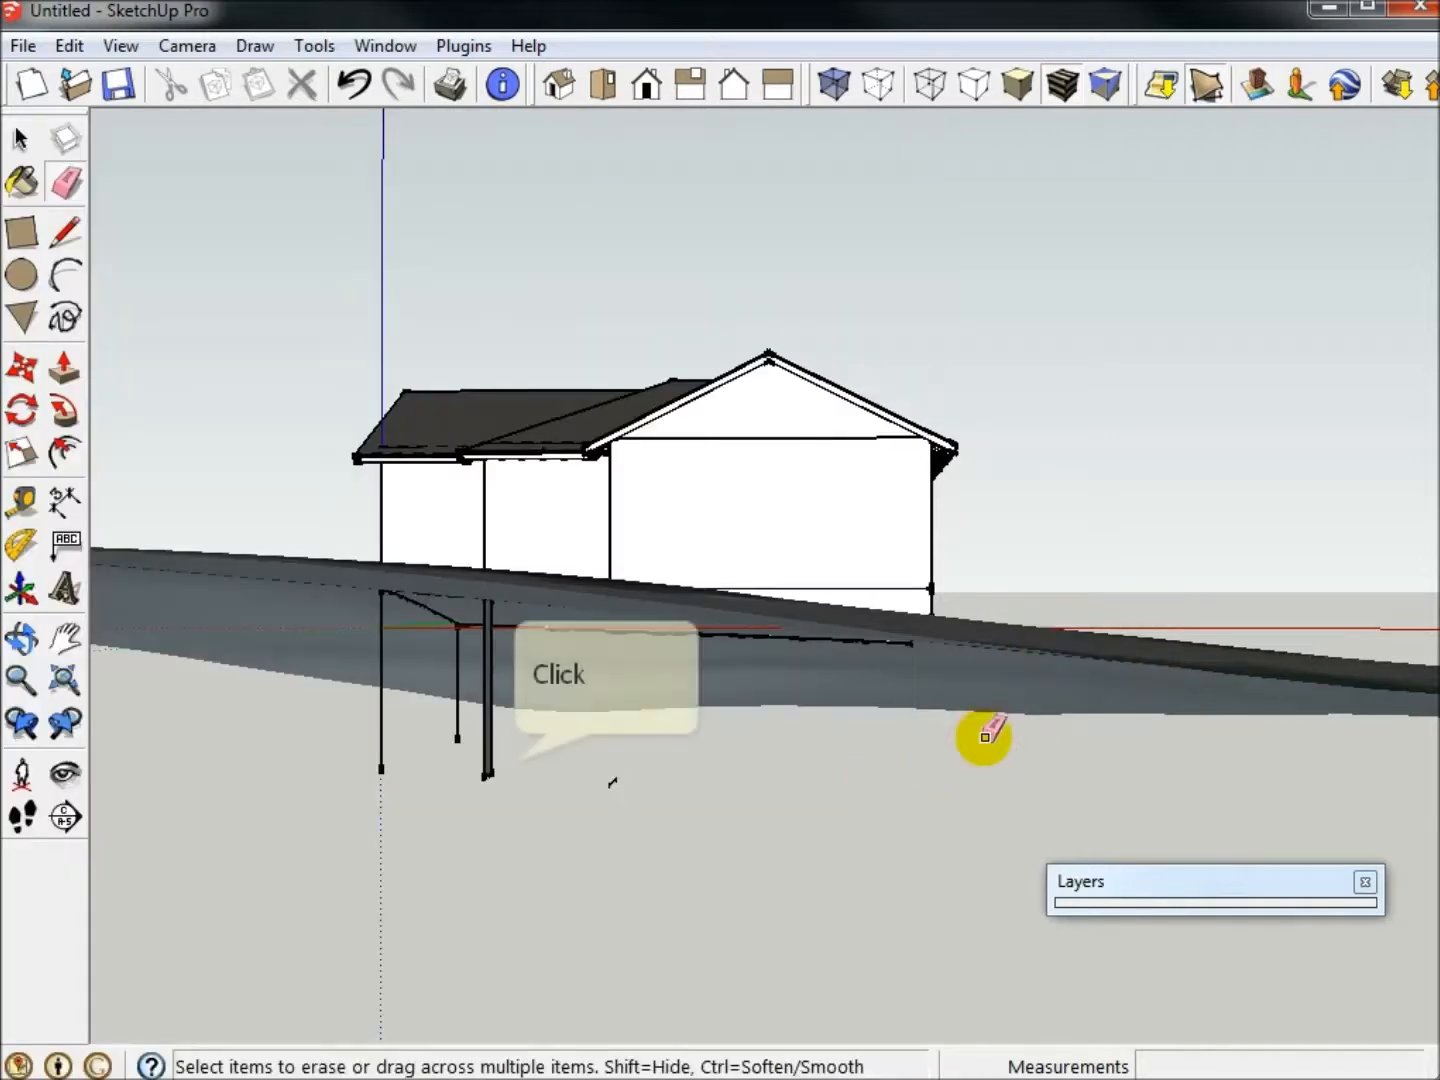
- Remove the leftover vertical edges and stray short bottom edges beneath the terrain
{"action": "left_click", "coordinate": [513, 763]}
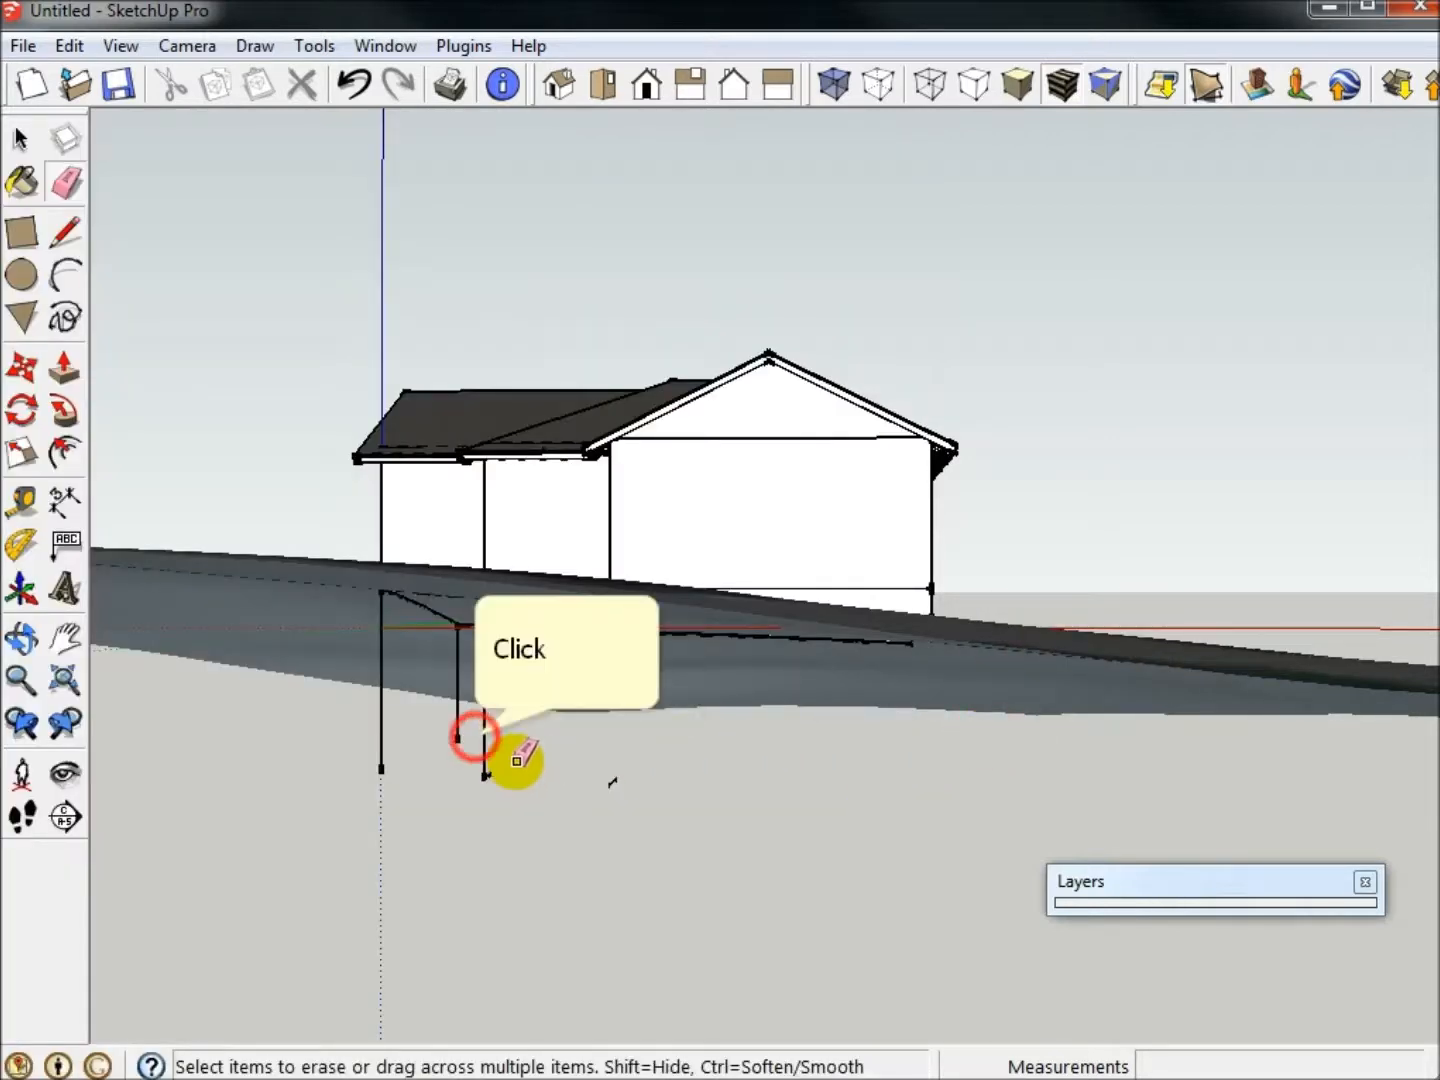
{"action": "left_click", "coordinate": [475, 735]}
{"action": "left_click", "coordinate": [370, 749]}
{"action": "key", "text": "space"}
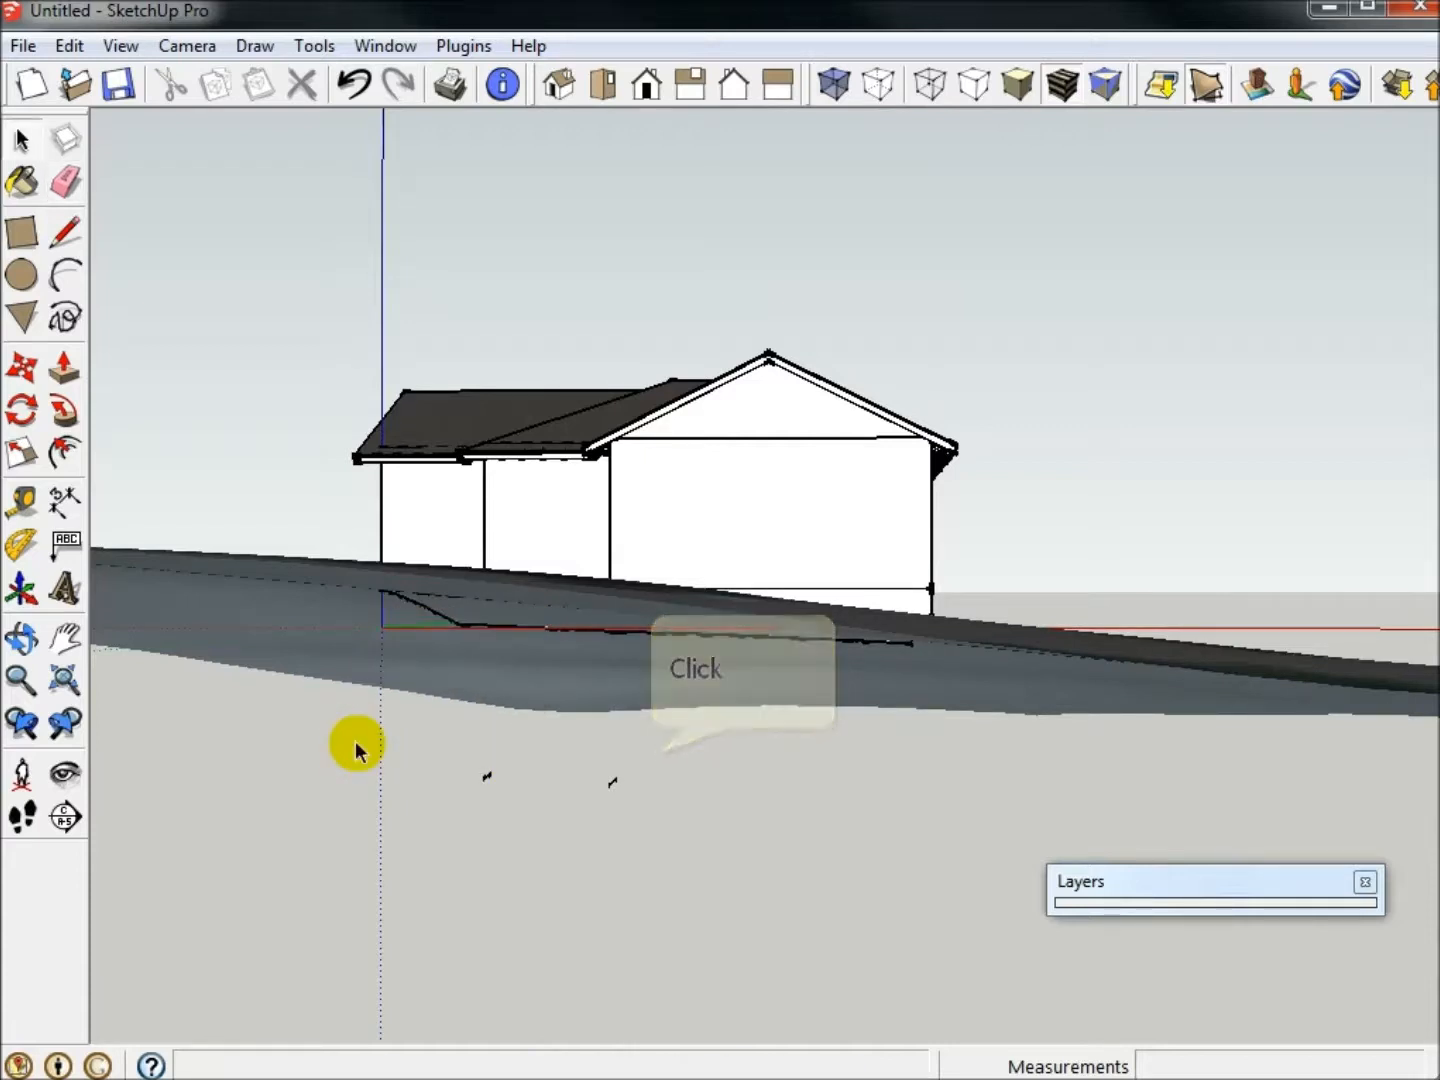
{"action": "left_click_drag", "start_coordinate": [650, 754], "coordinate": [452, 807]}
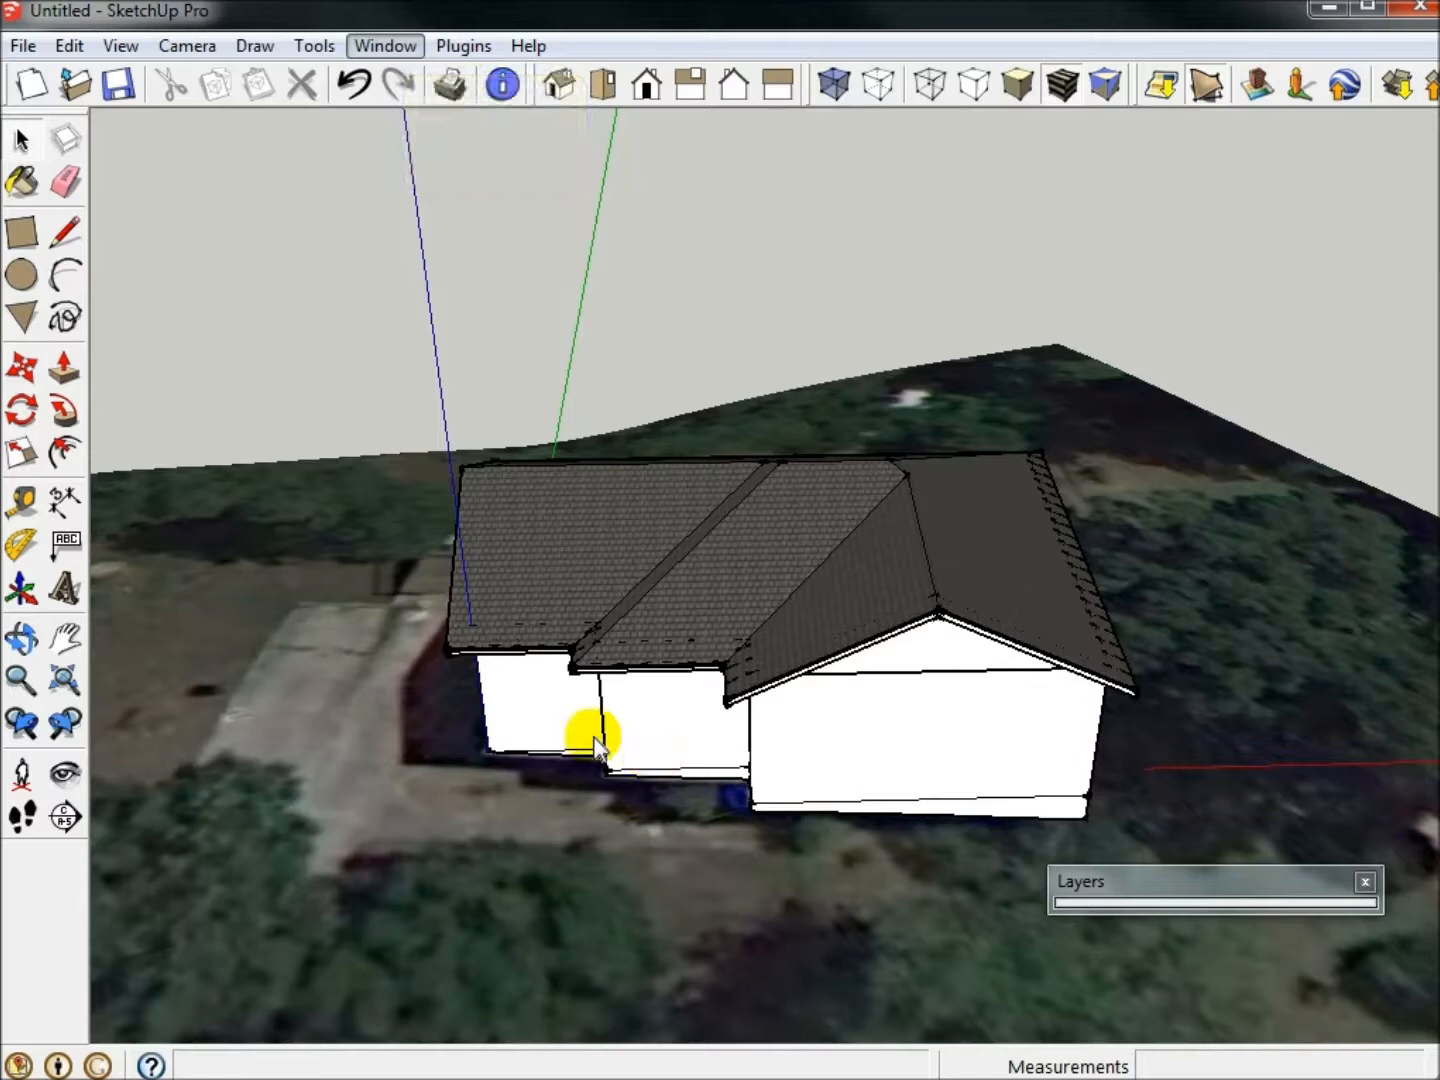
- Review the model's Geo-location information in Model Info and close the window
{"action": "left_click", "coordinate": [403, 47]}
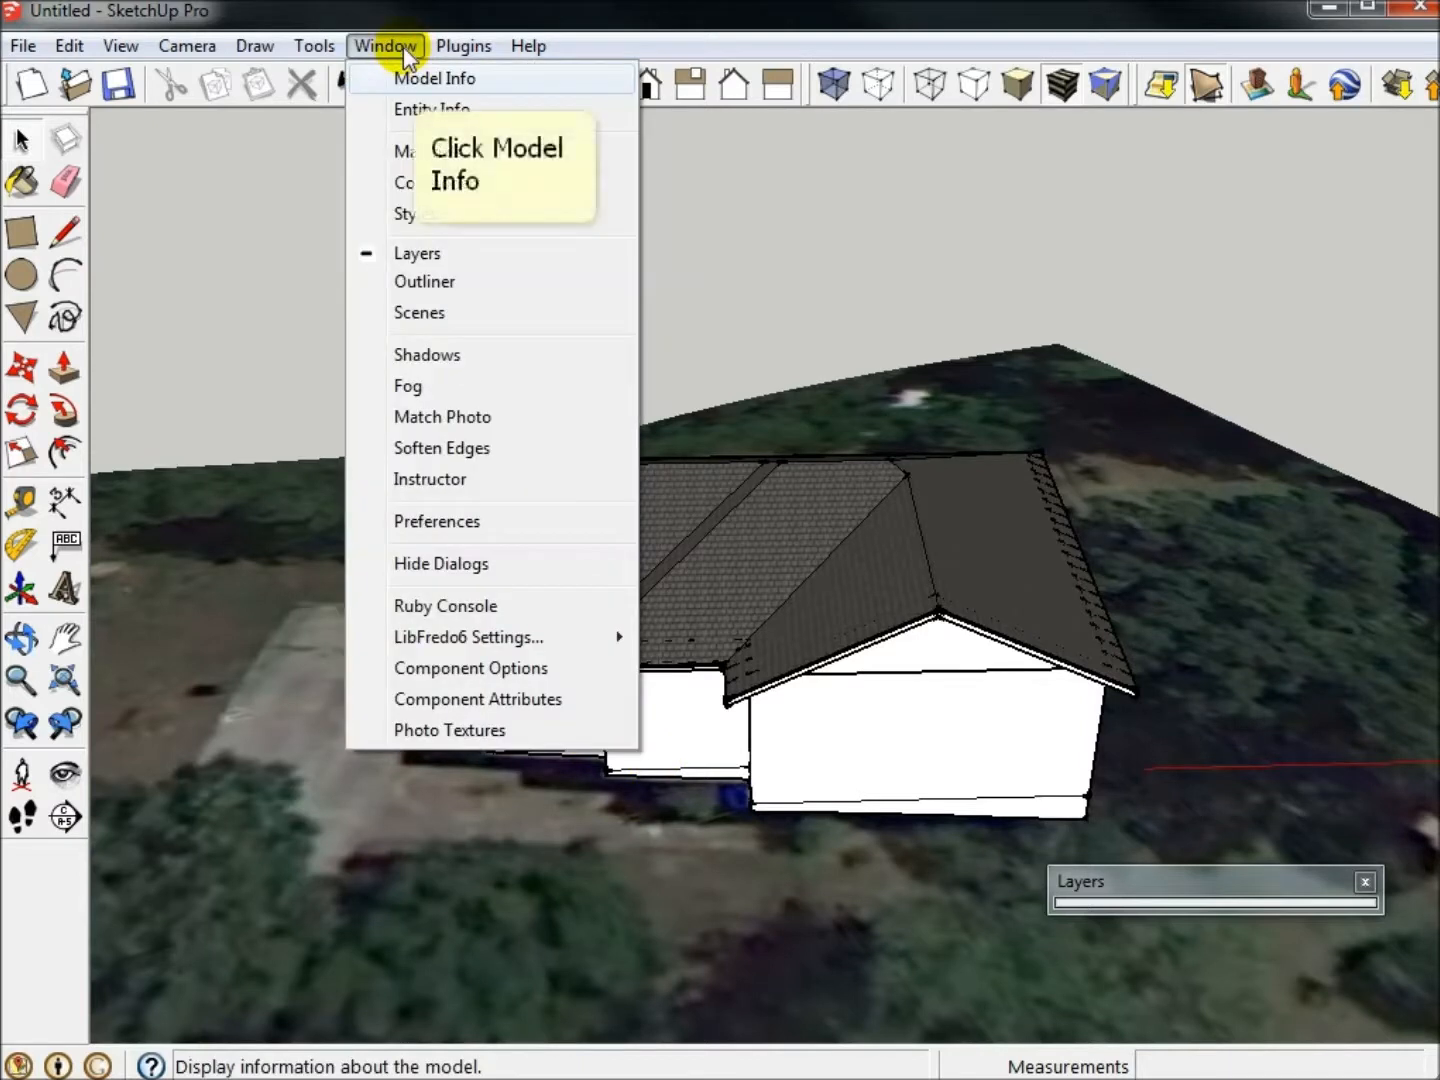
{"action": "left_click", "coordinate": [413, 79]}
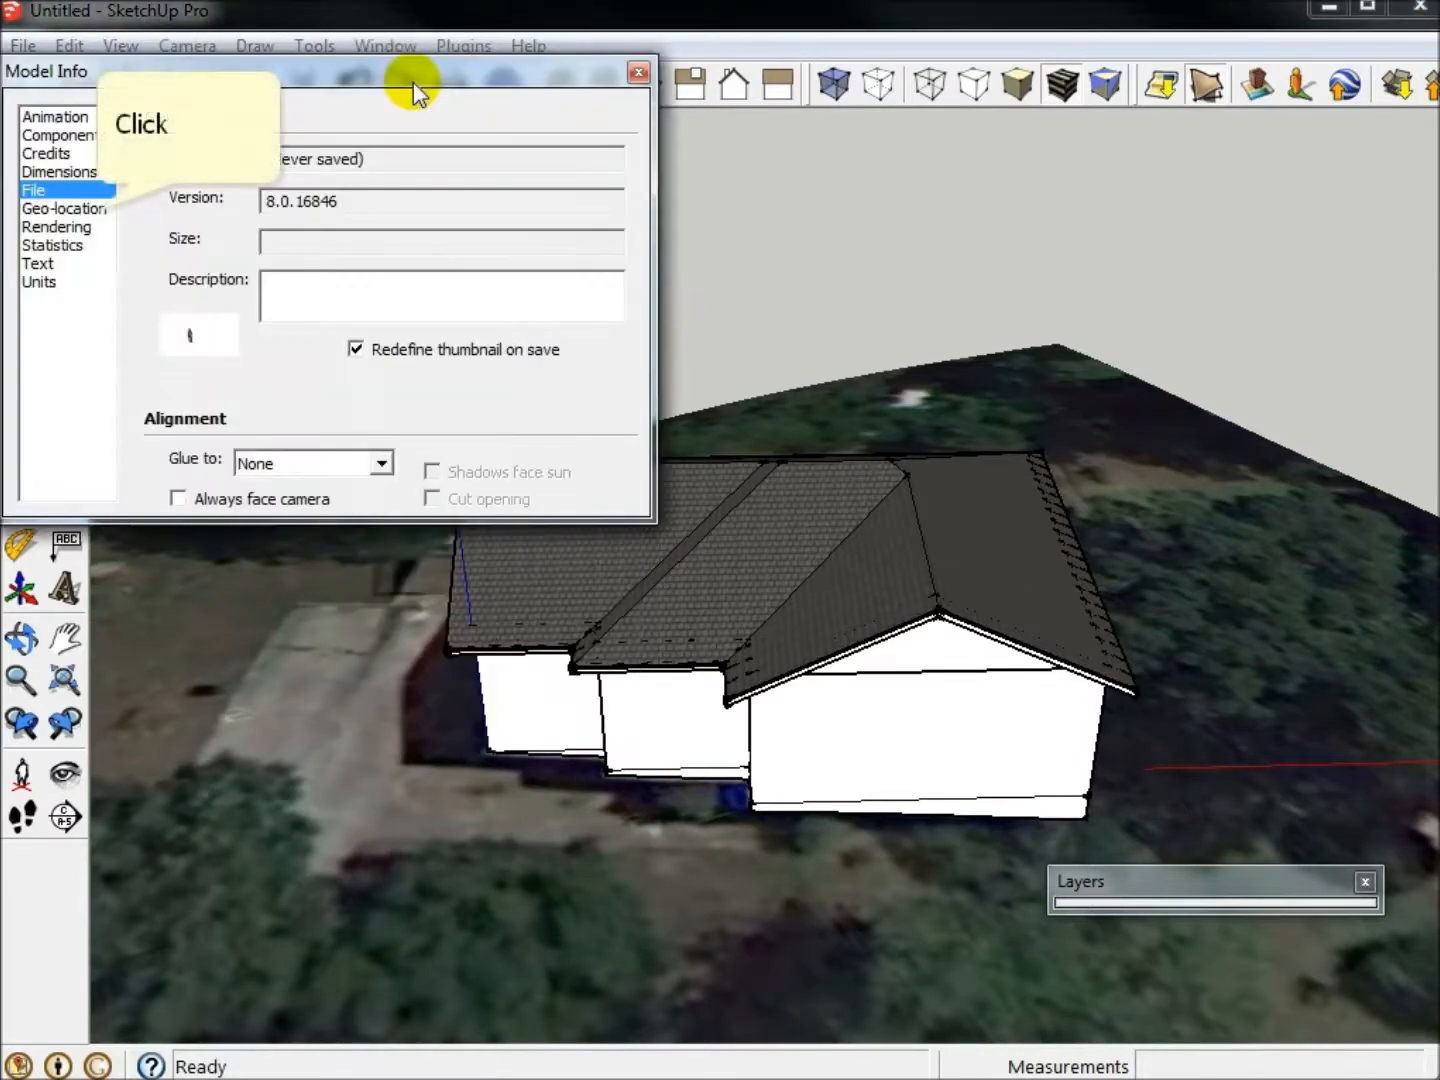
{"action": "left_click", "coordinate": [98, 210]}
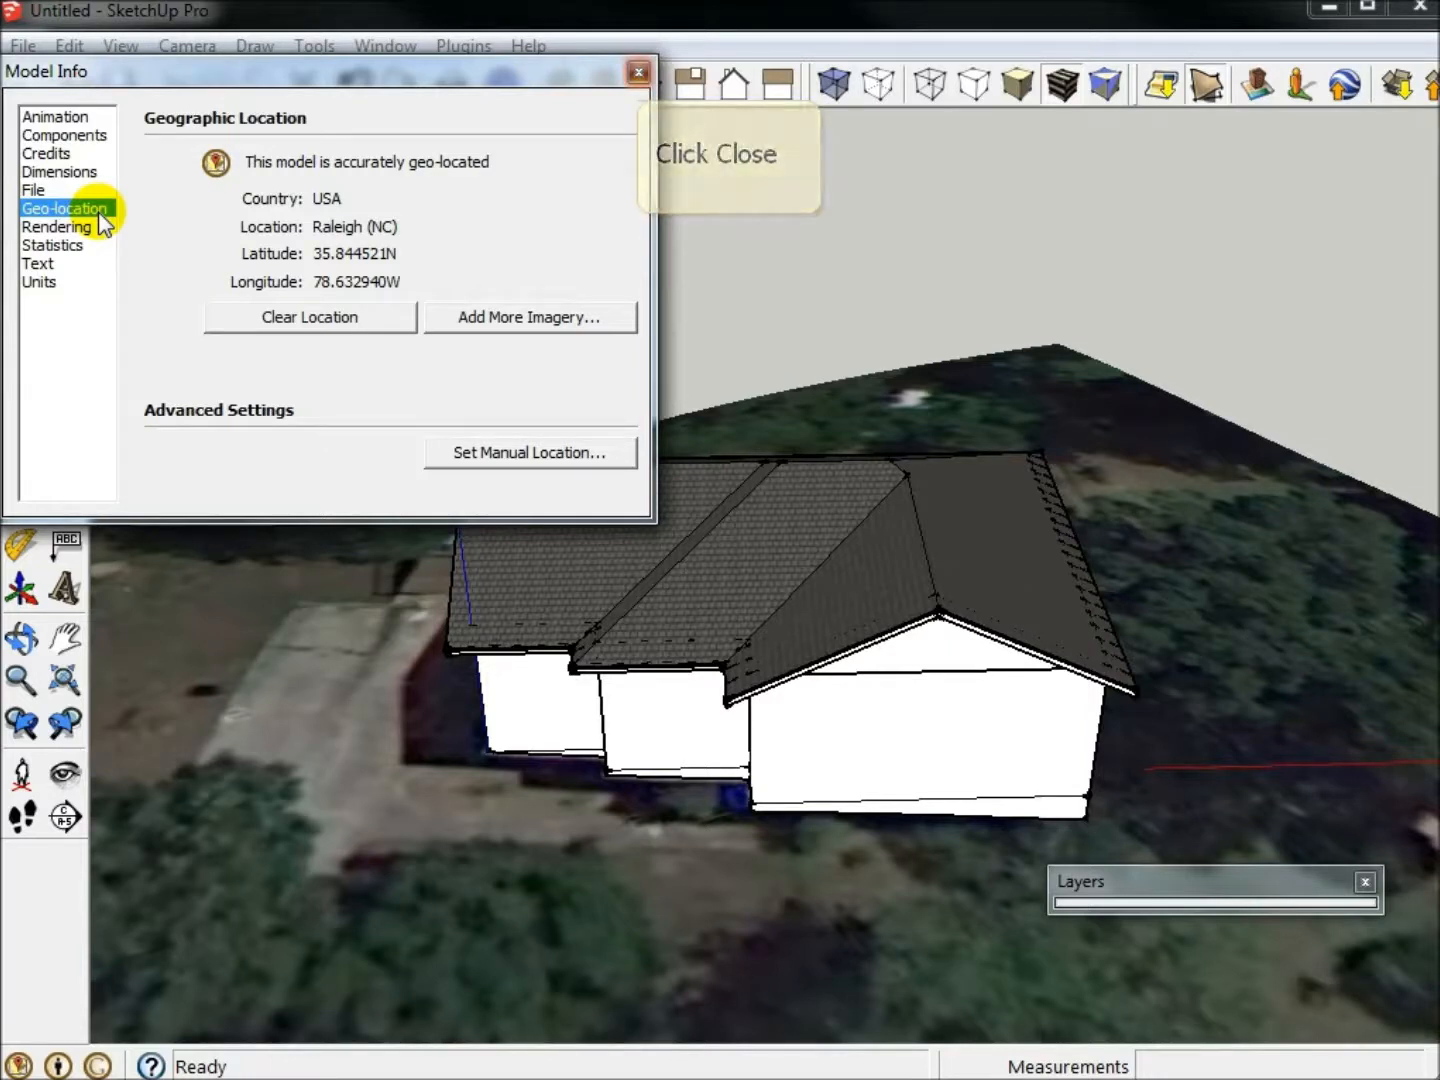
{"action": "left_click", "coordinate": [638, 72]}
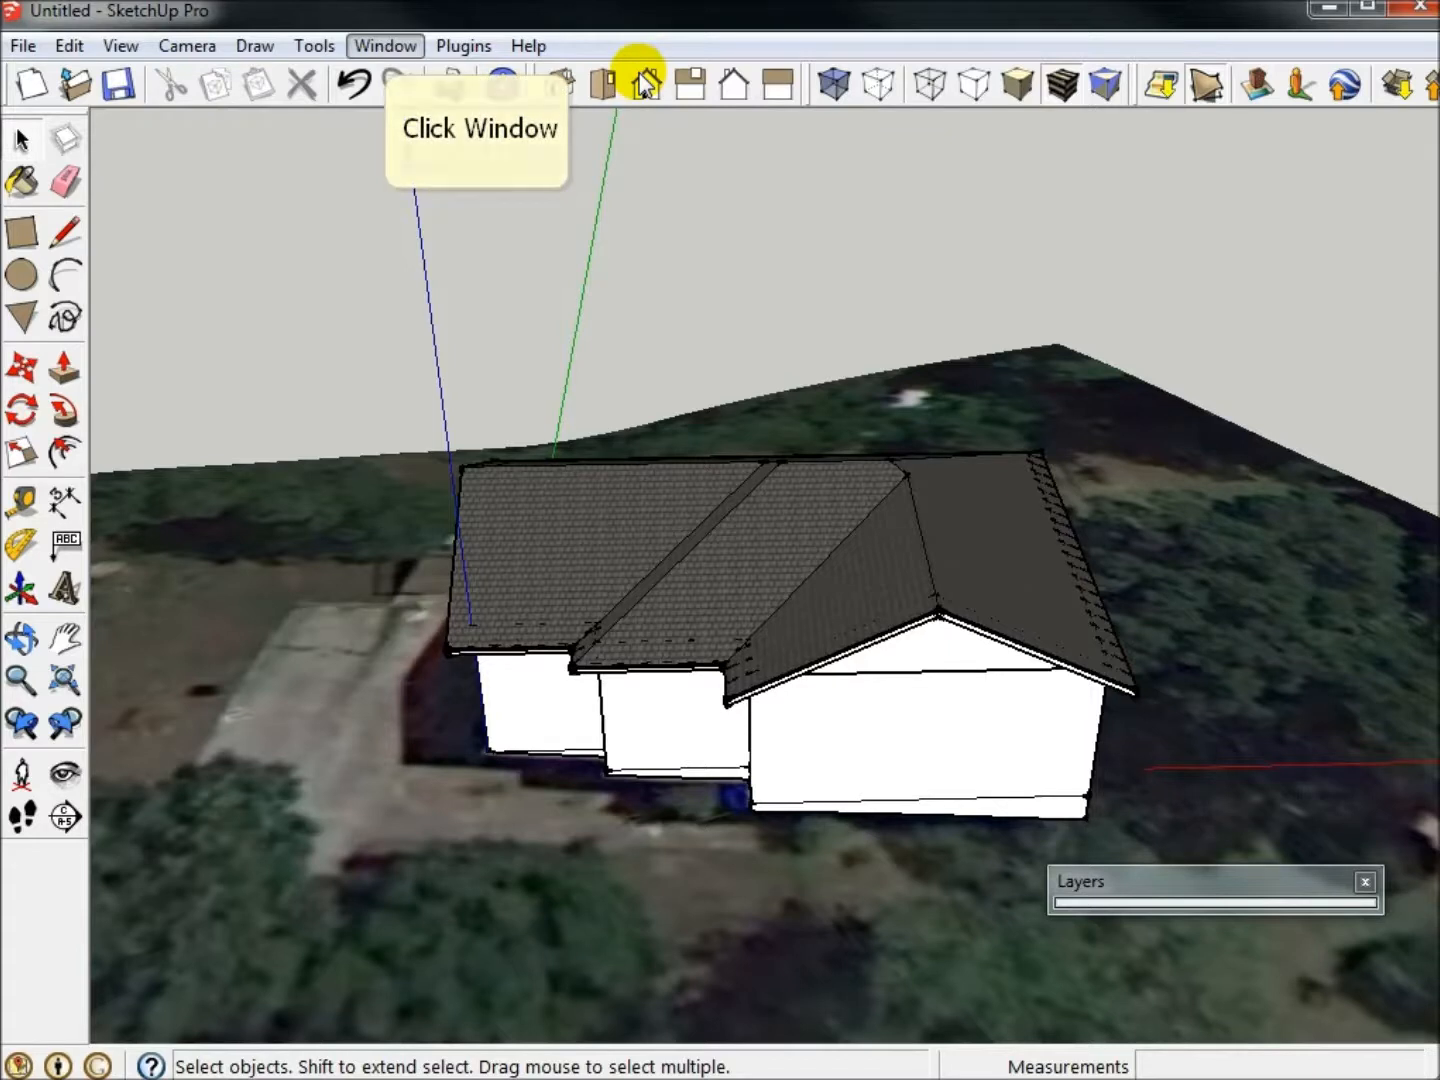
- Open Shadow Settings, move the window clear of the house, set the date to 1/16 and turn shadows on
{"action": "left_click", "coordinate": [385, 47]}
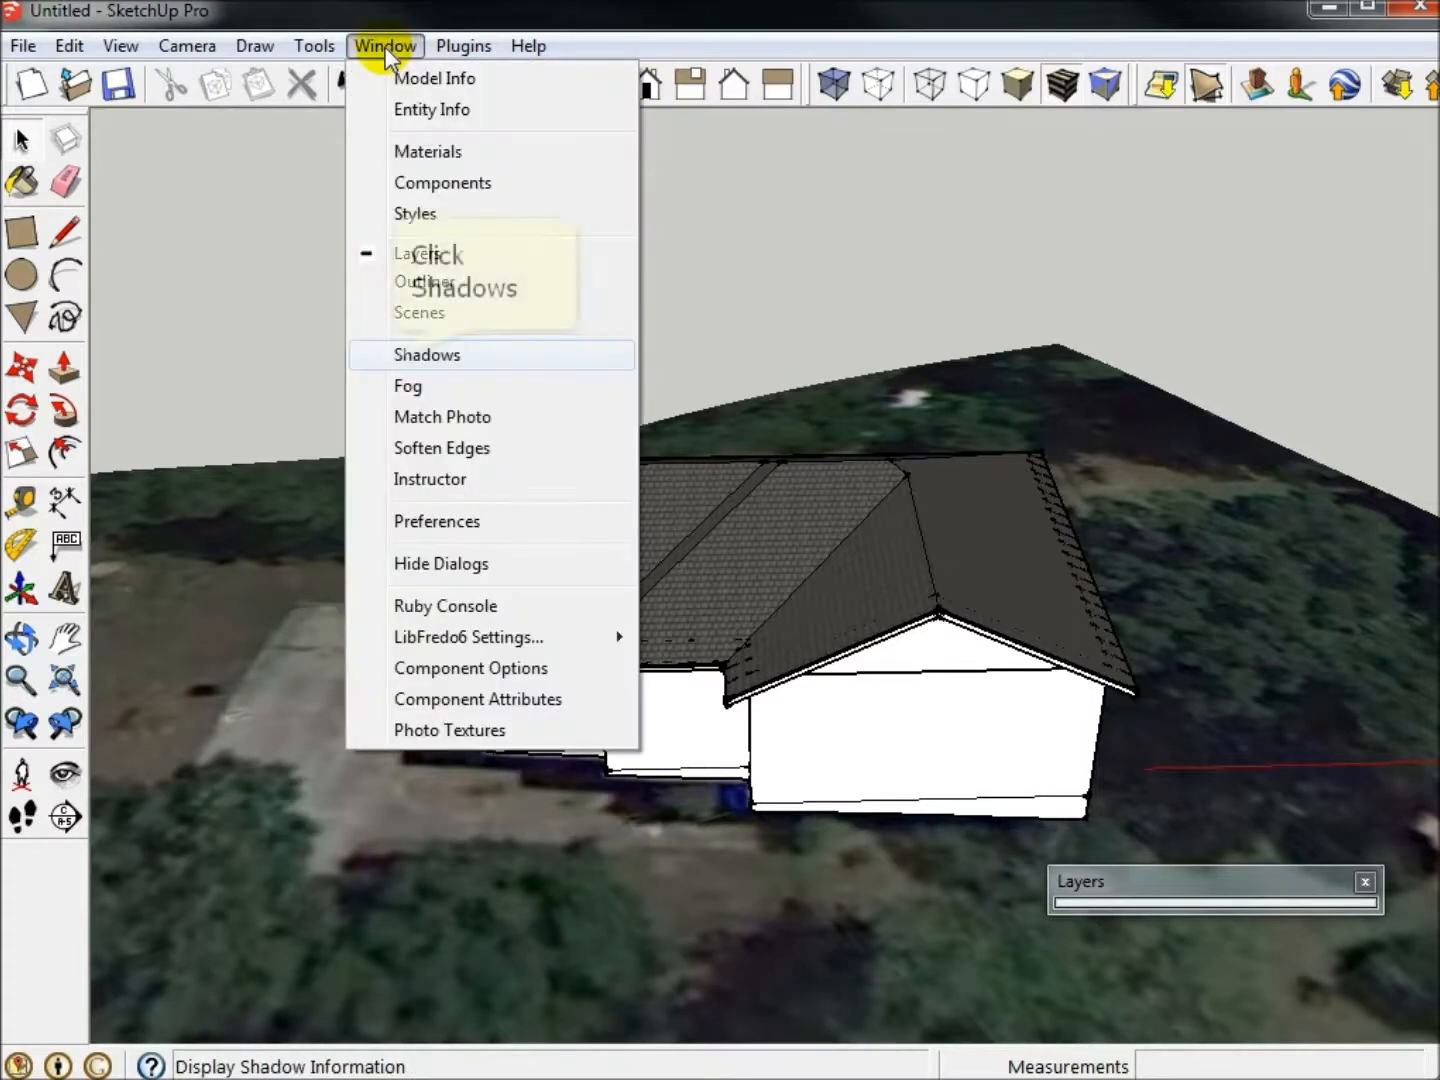
{"action": "left_click", "coordinate": [391, 354]}
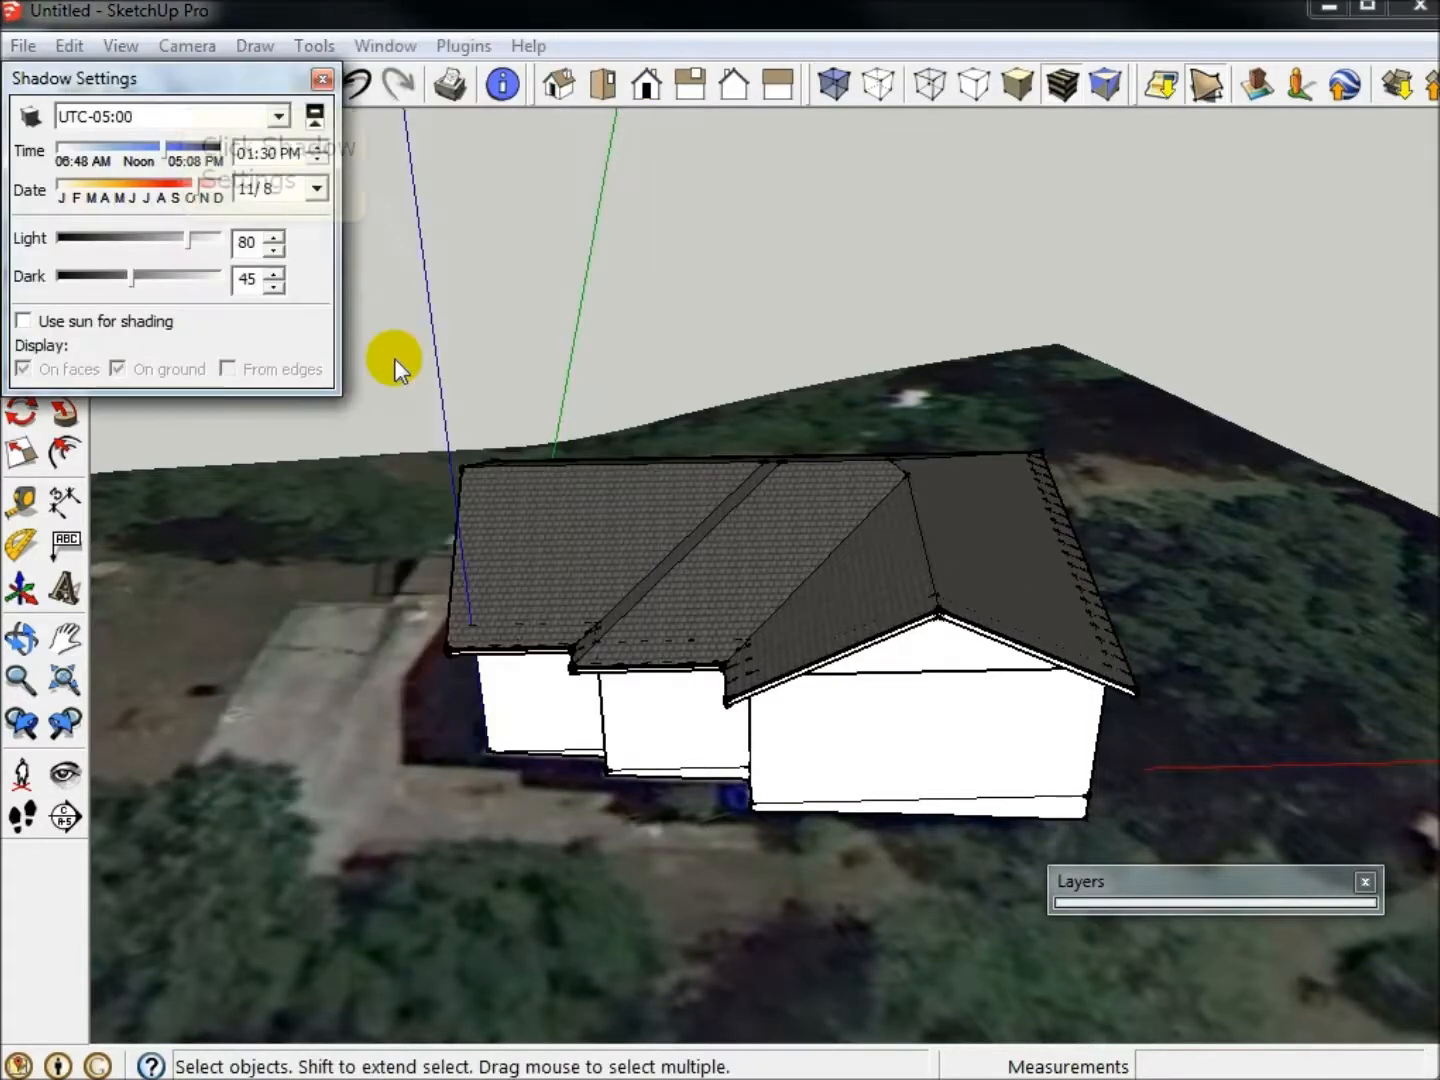
{"action": "left_click_drag", "start_coordinate": [183, 80], "coordinate": [1202, 175]}
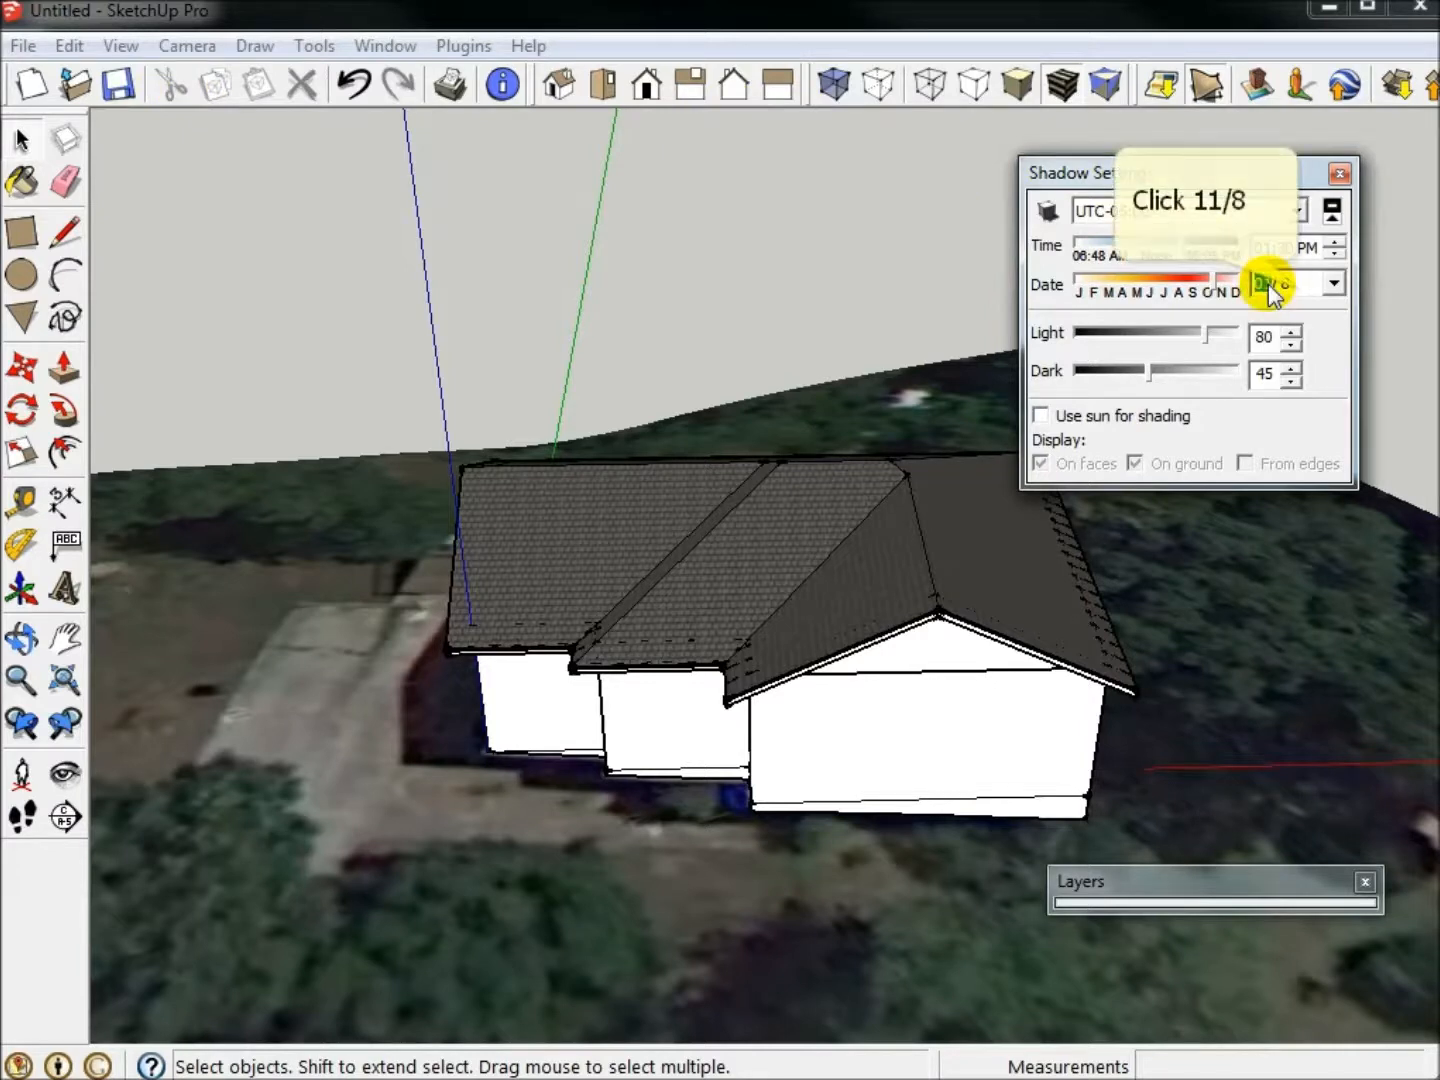
{"action": "left_click", "coordinate": [1298, 288]}
{"action": "type", "text": "1/1"}
{"action": "type", "text": "16"}
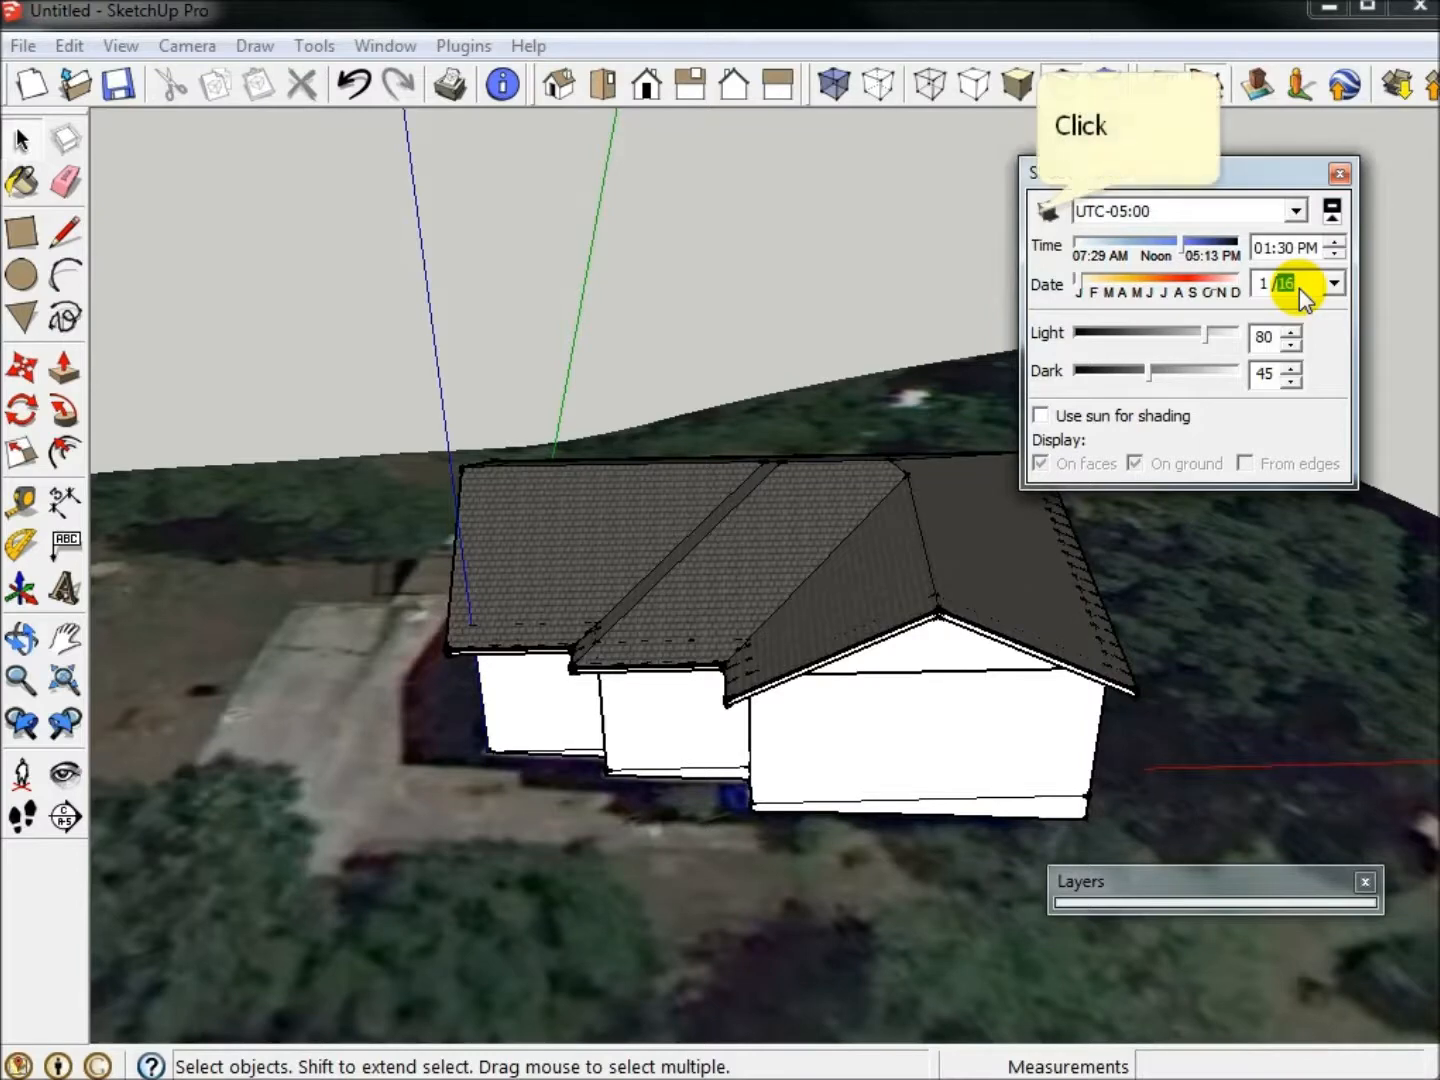
{"action": "left_click", "coordinate": [1045, 211]}
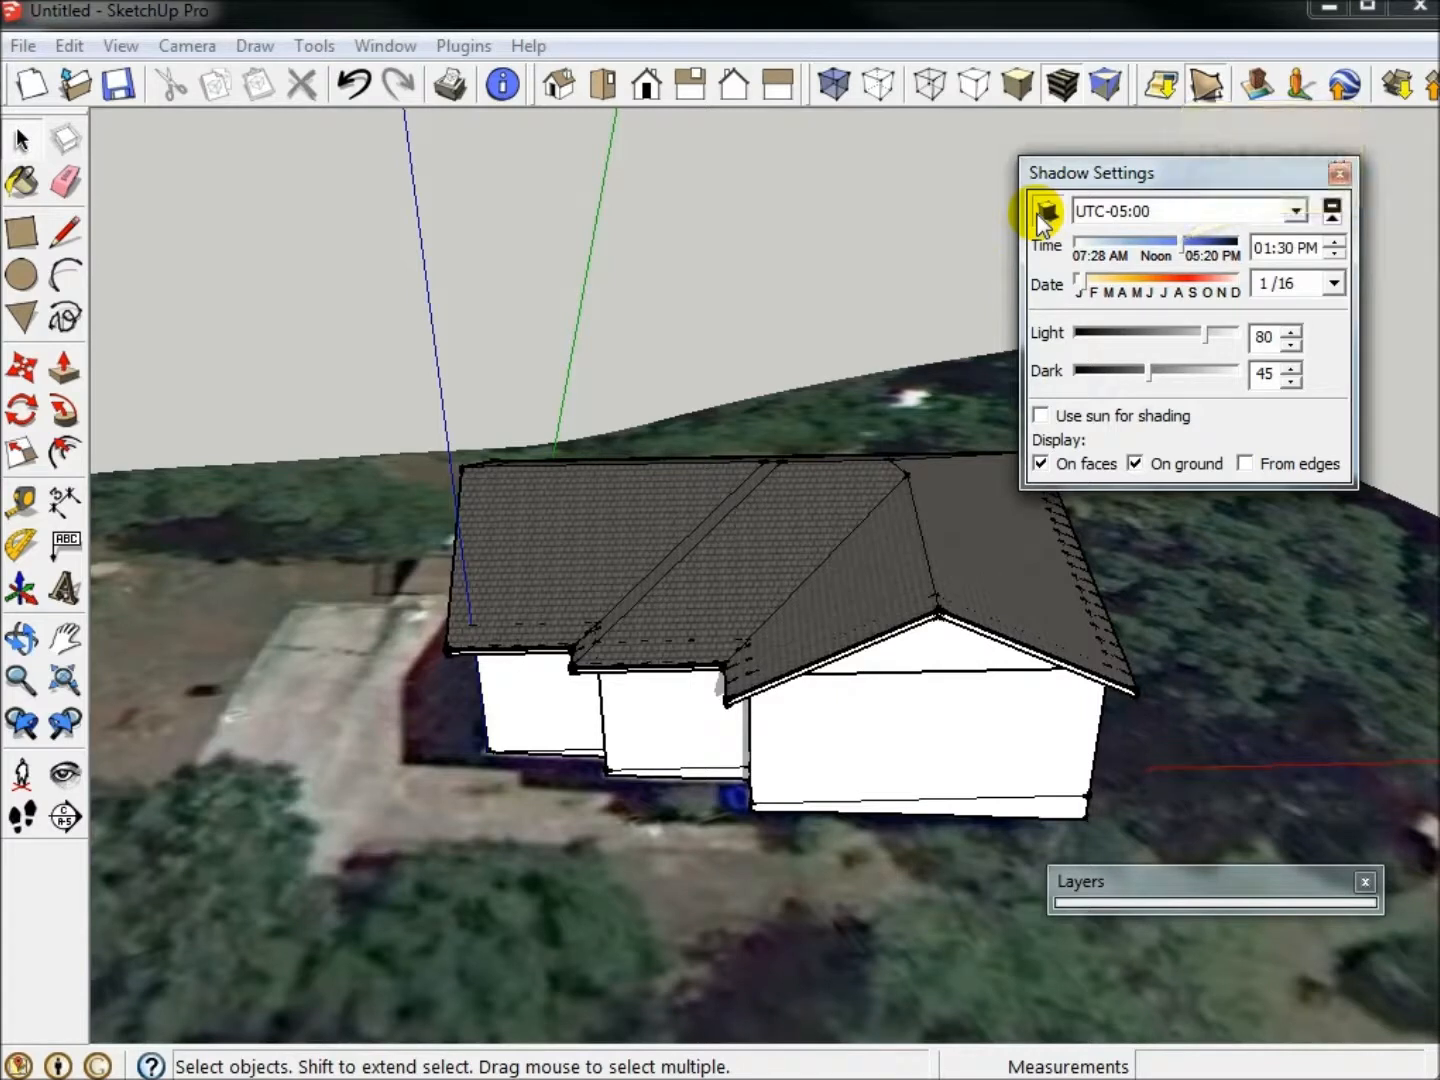
- Set the shadow time to about noon, 12:03 PM, and change the month of the shadow date to 7, making it 7/16
{"action": "left_click", "coordinate": [1180, 243]}
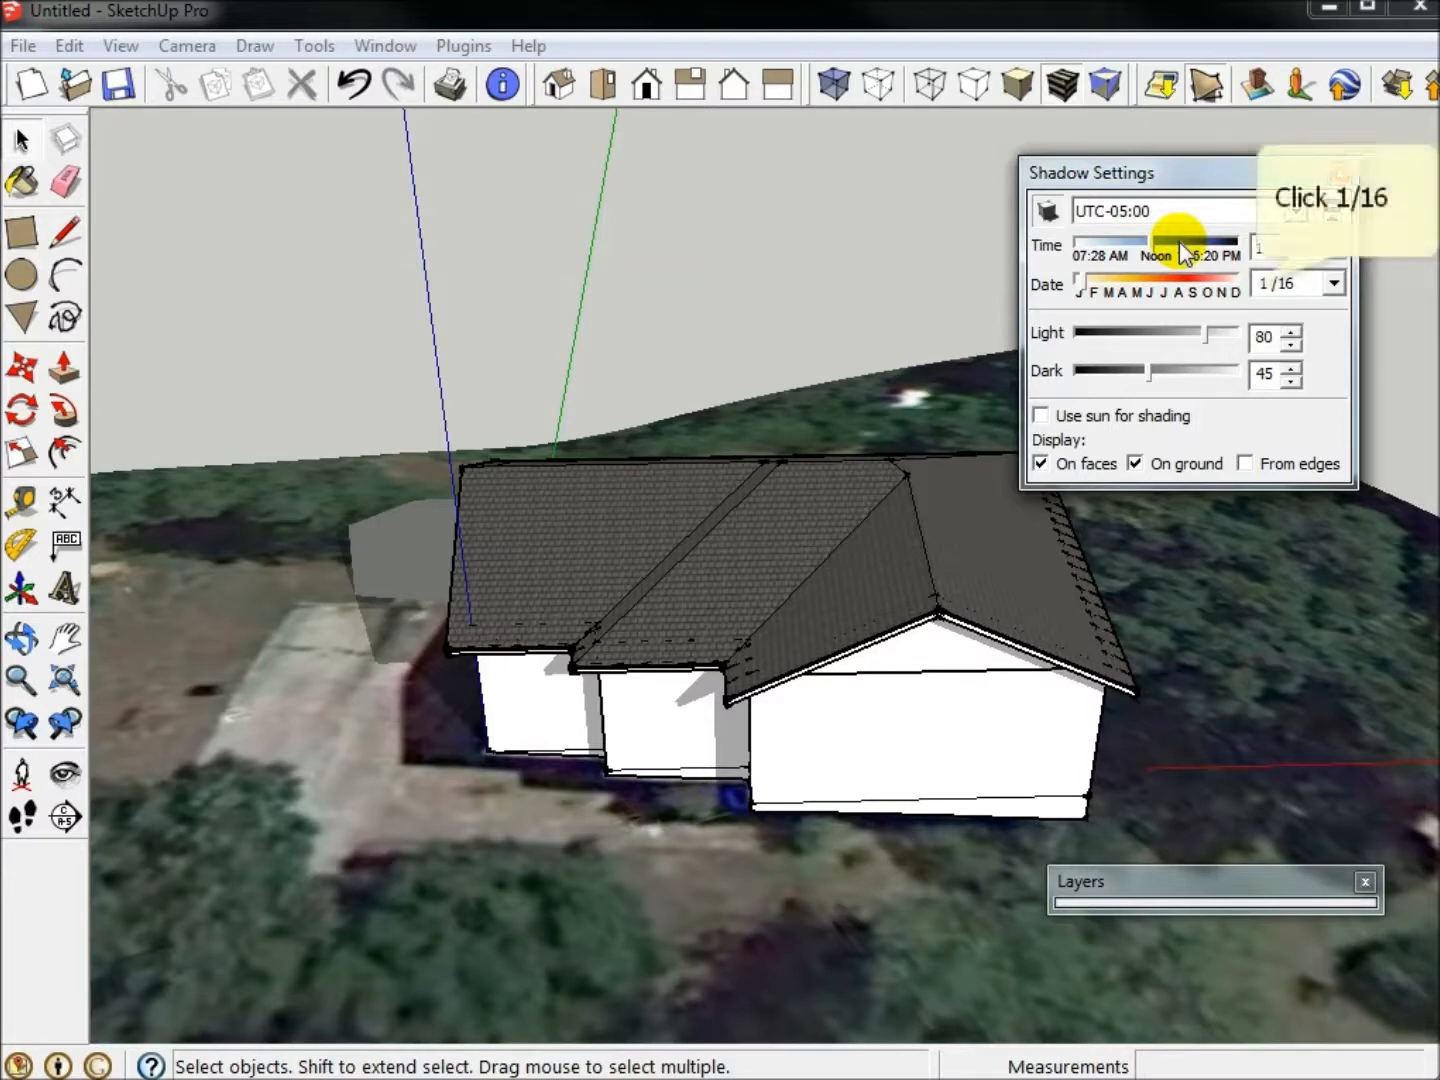
{"action": "left_click", "coordinate": [1258, 283]}
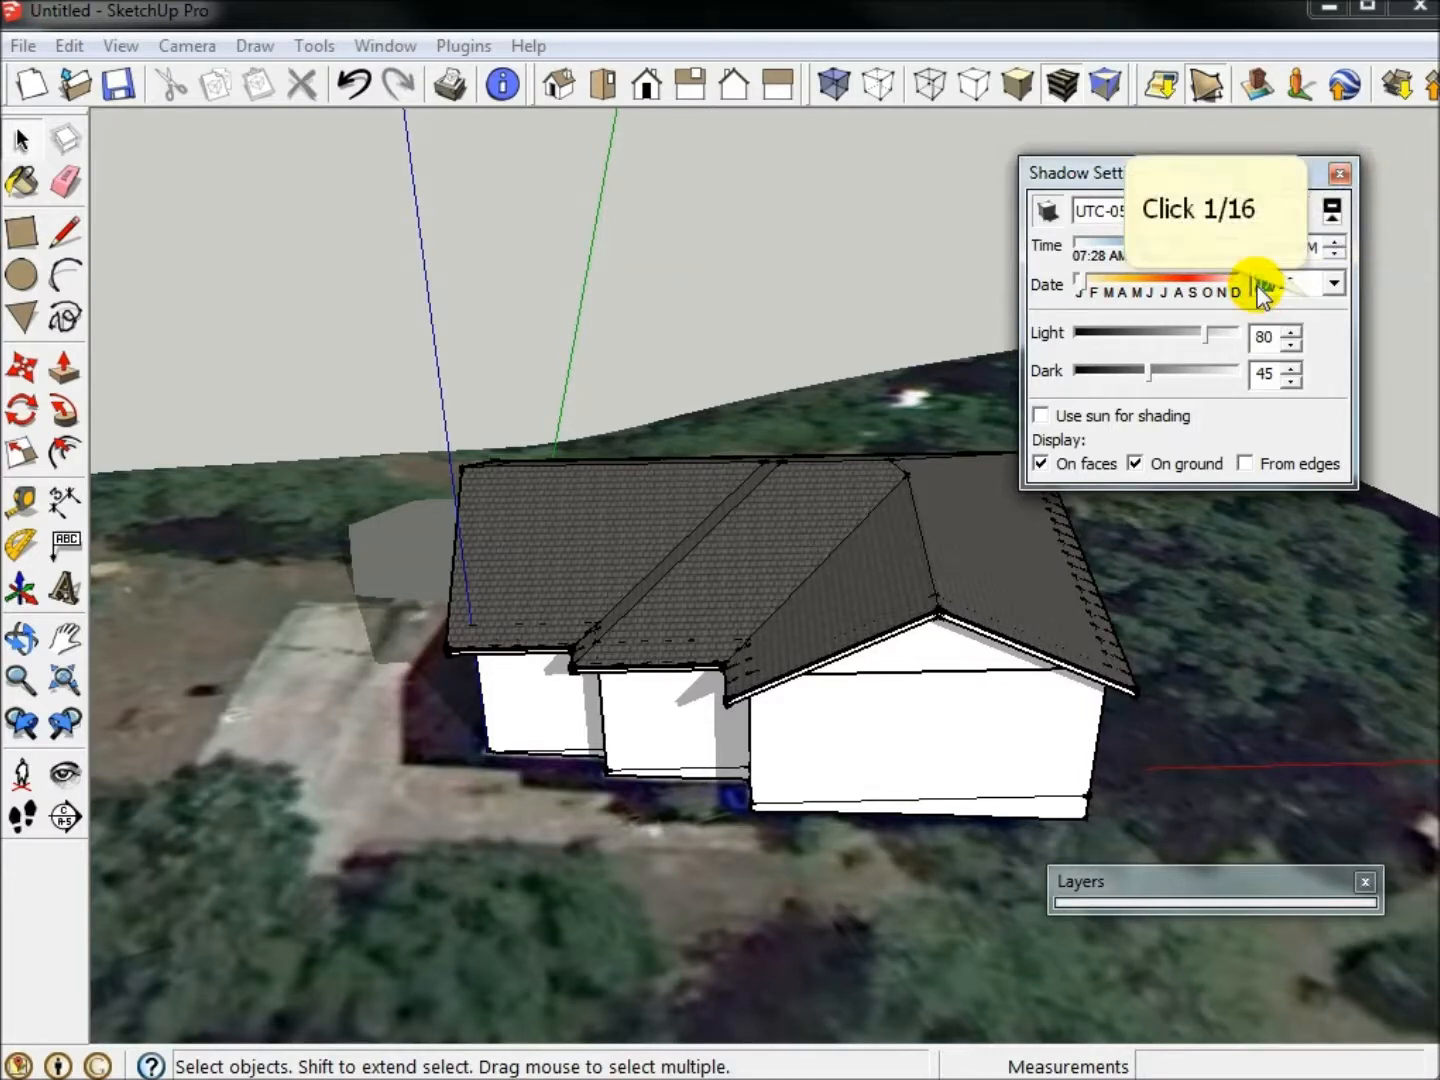
{"action": "left_click", "coordinate": [1309, 297]}
{"action": "type", "text": "7"}
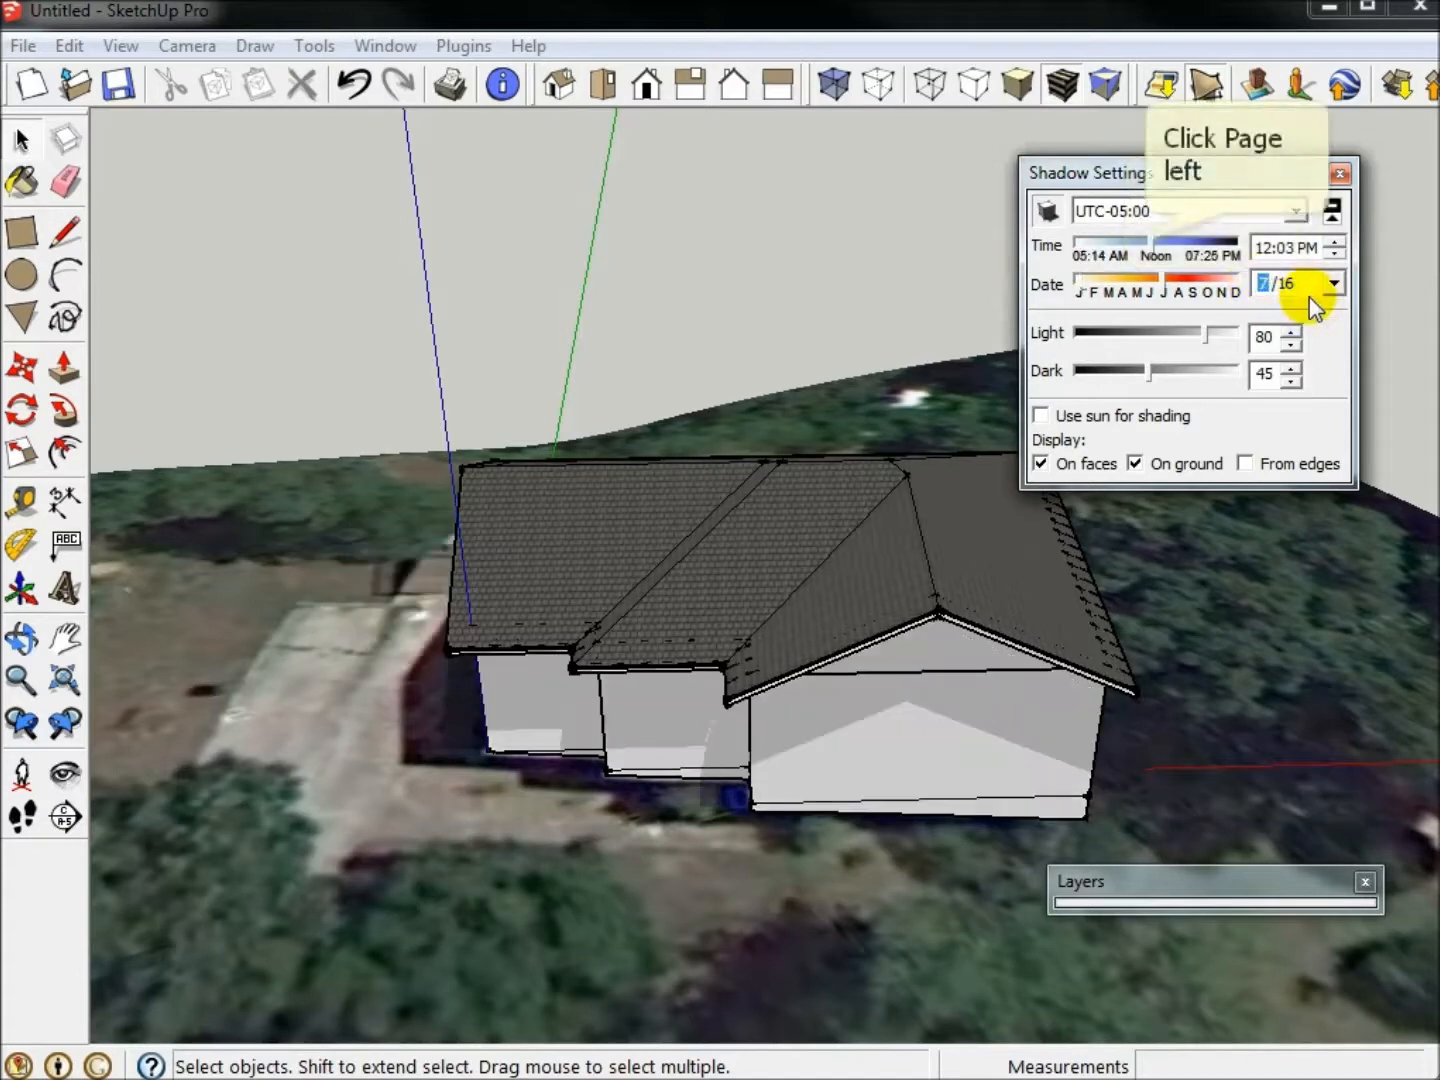
- Sweep the shadow time across morning, midday and afternoon, ending at 08:43 AM, and turn shadows off, closing Shadow Settings
{"action": "left_click", "coordinate": [1147, 246]}
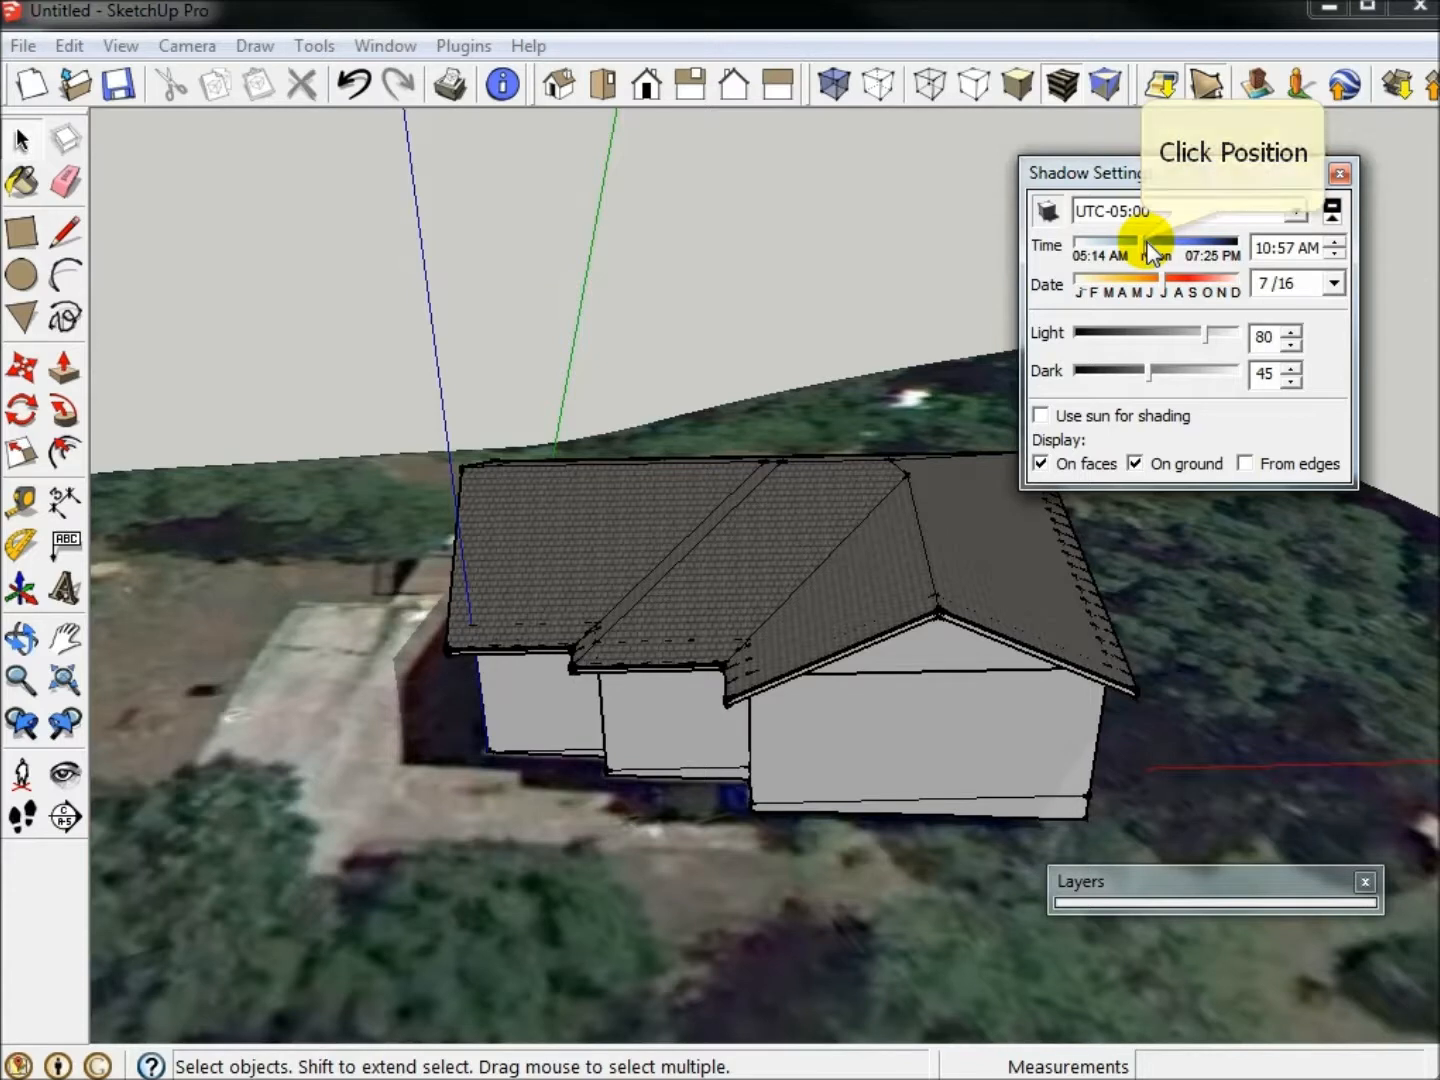
{"action": "left_click", "coordinate": [1143, 243]}
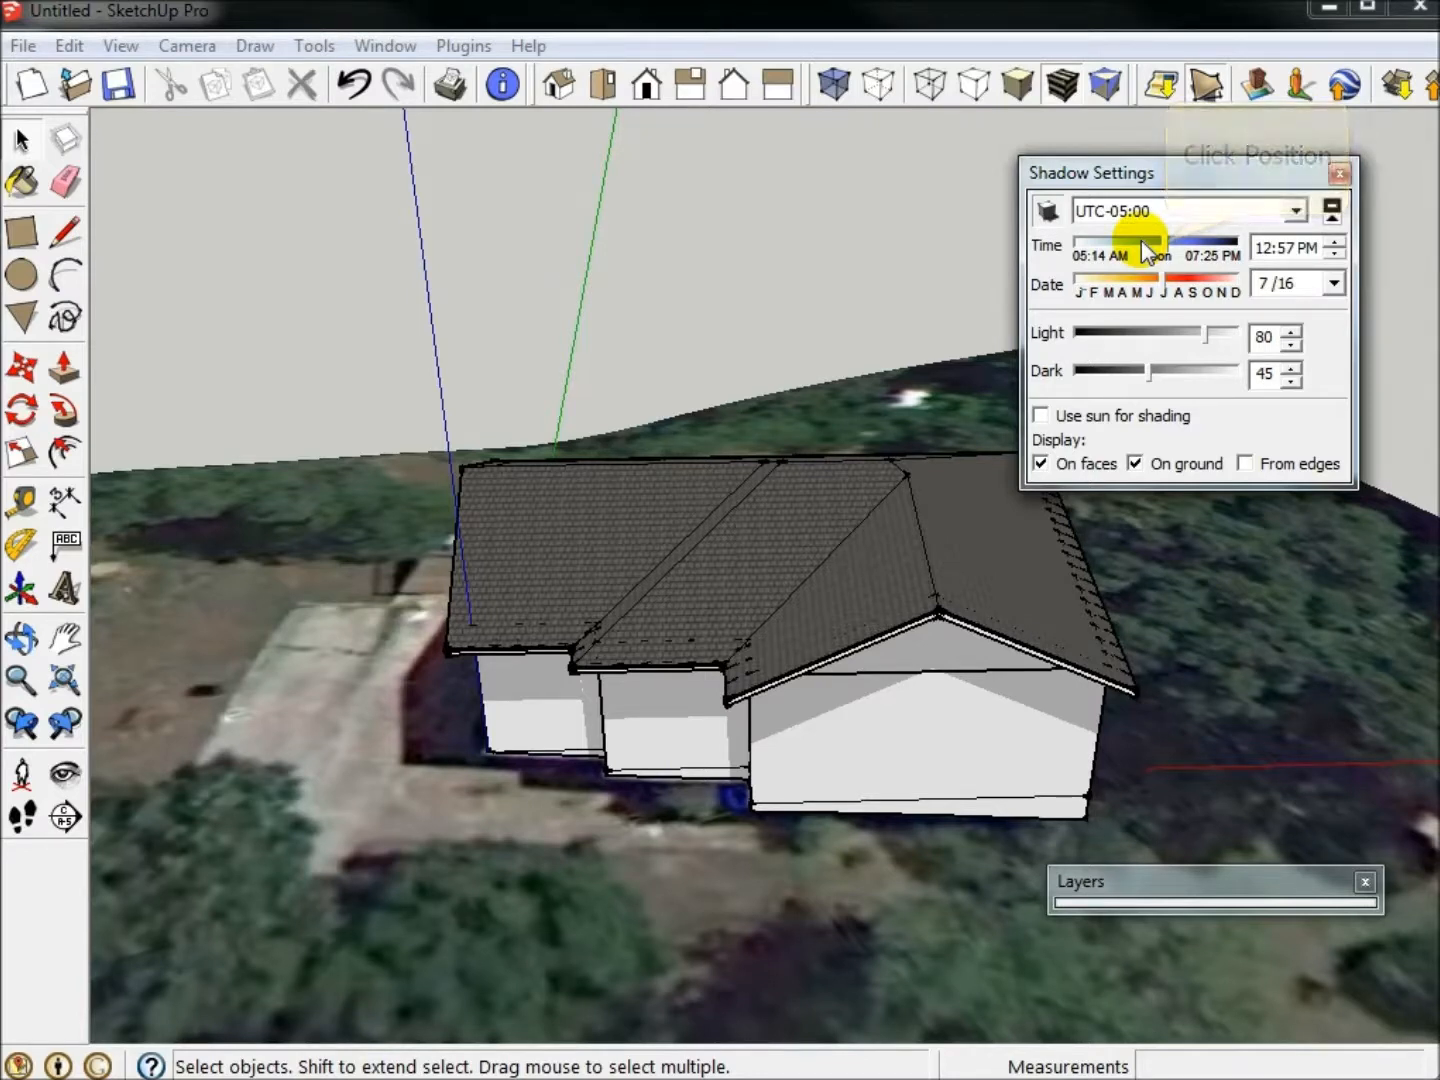
{"action": "left_click", "coordinate": [1165, 243]}
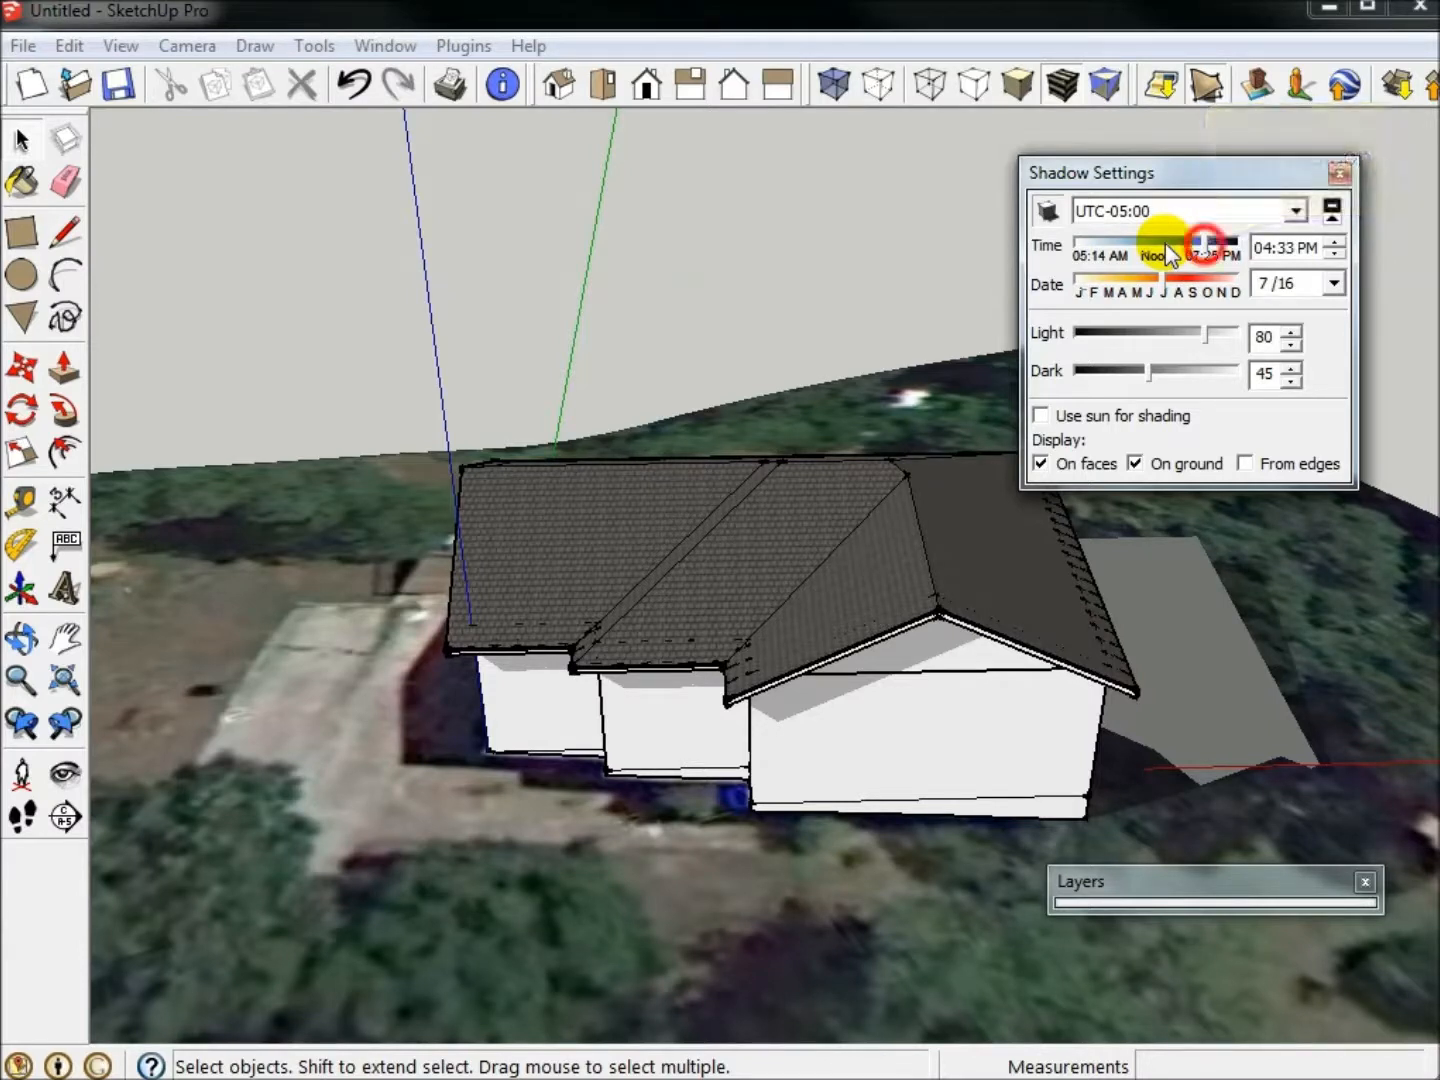
{"action": "left_click", "coordinate": [1207, 247]}
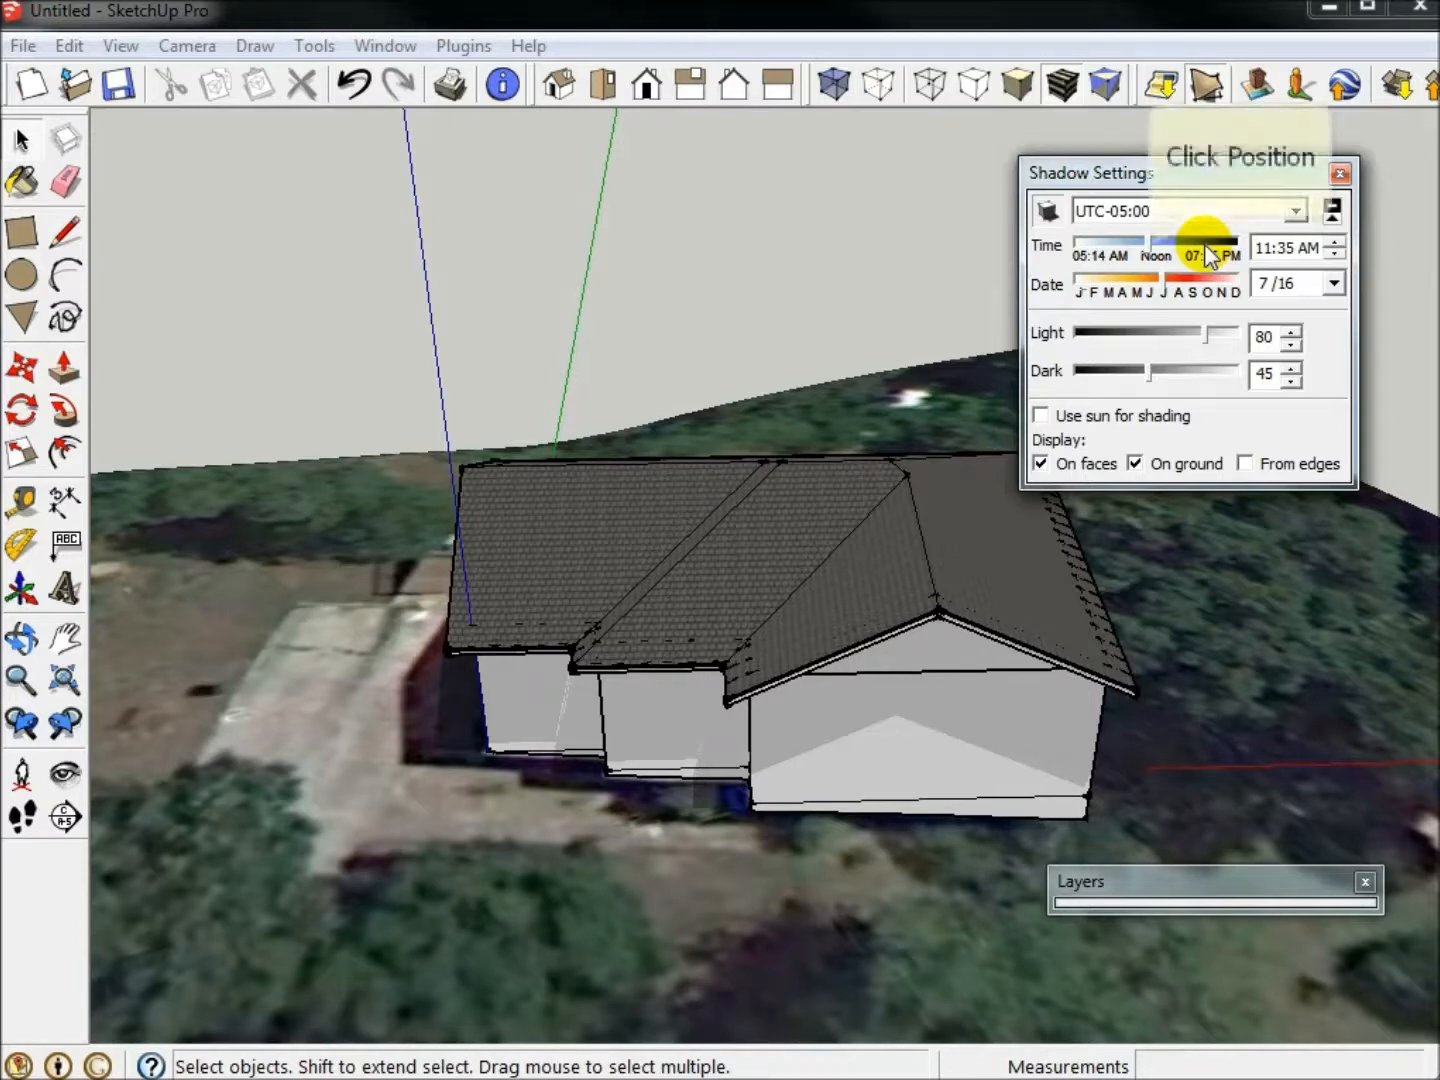
{"action": "left_click", "coordinate": [1148, 246]}
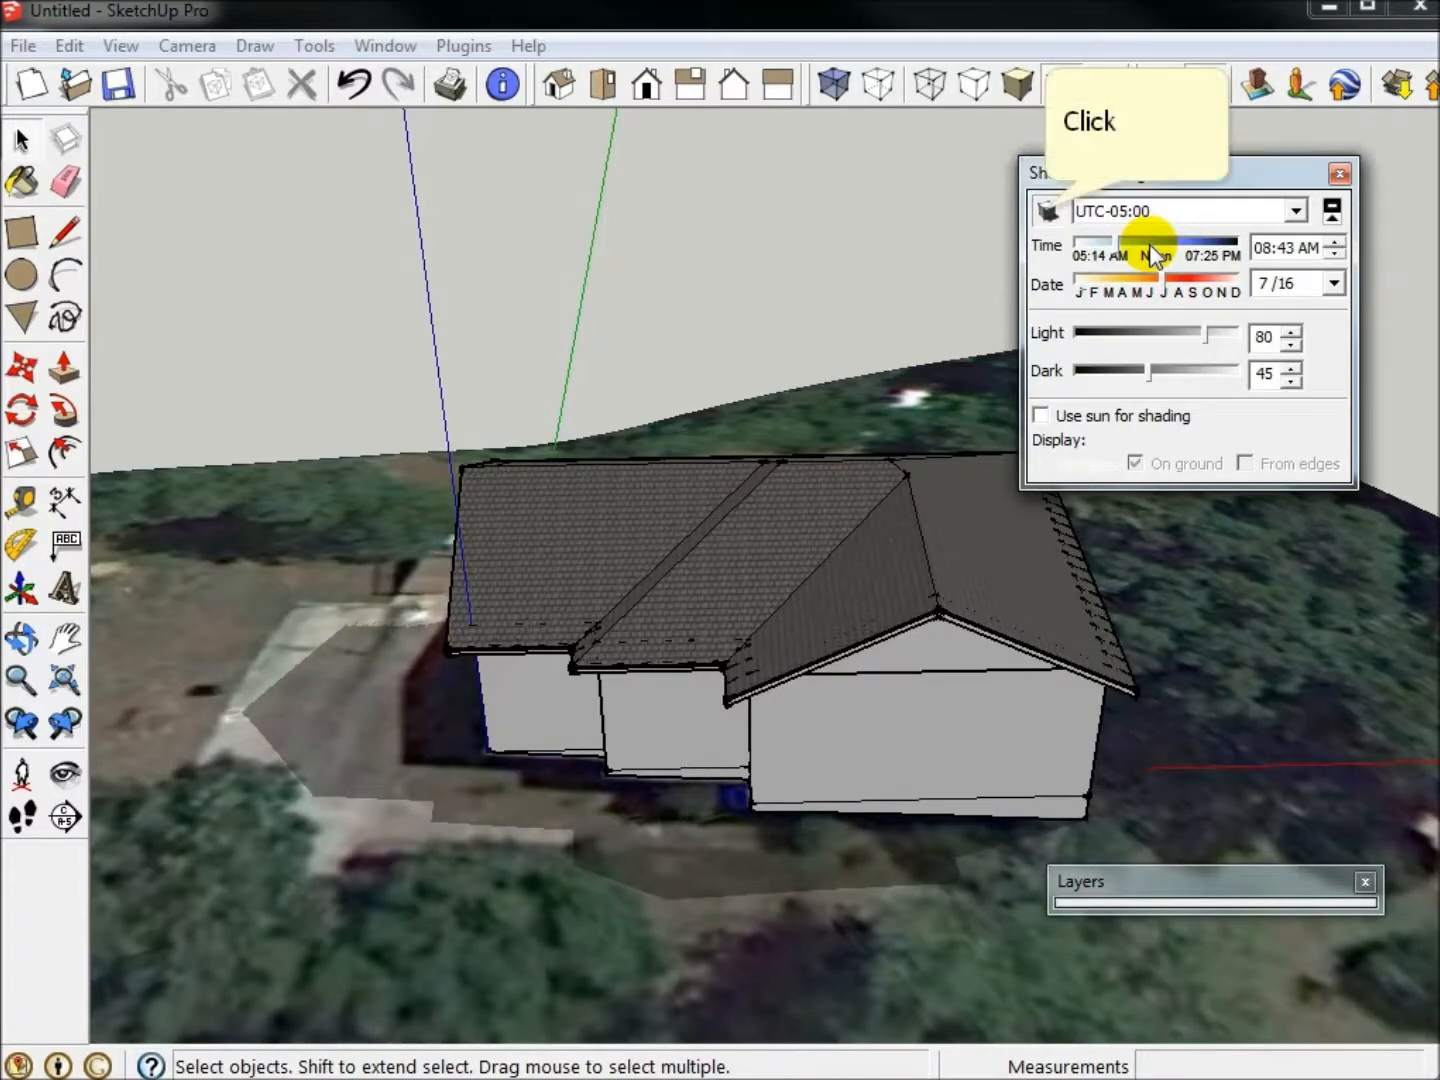
{"action": "left_click", "coordinate": [1047, 212]}
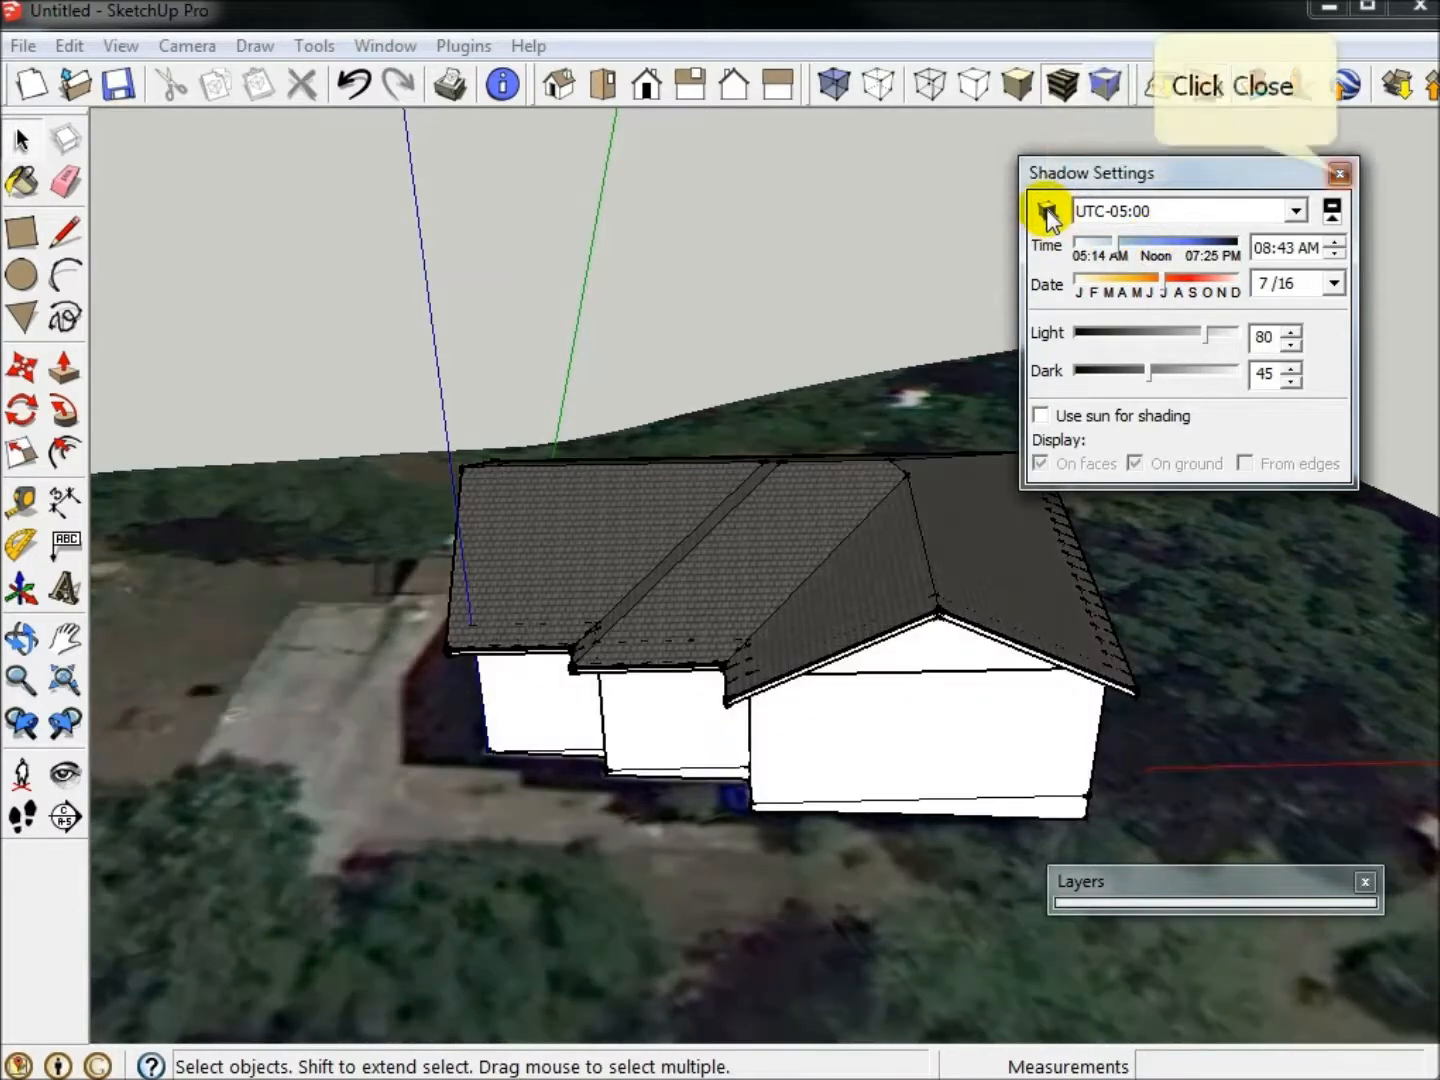
{"action": "left_click", "coordinate": [1340, 175]}
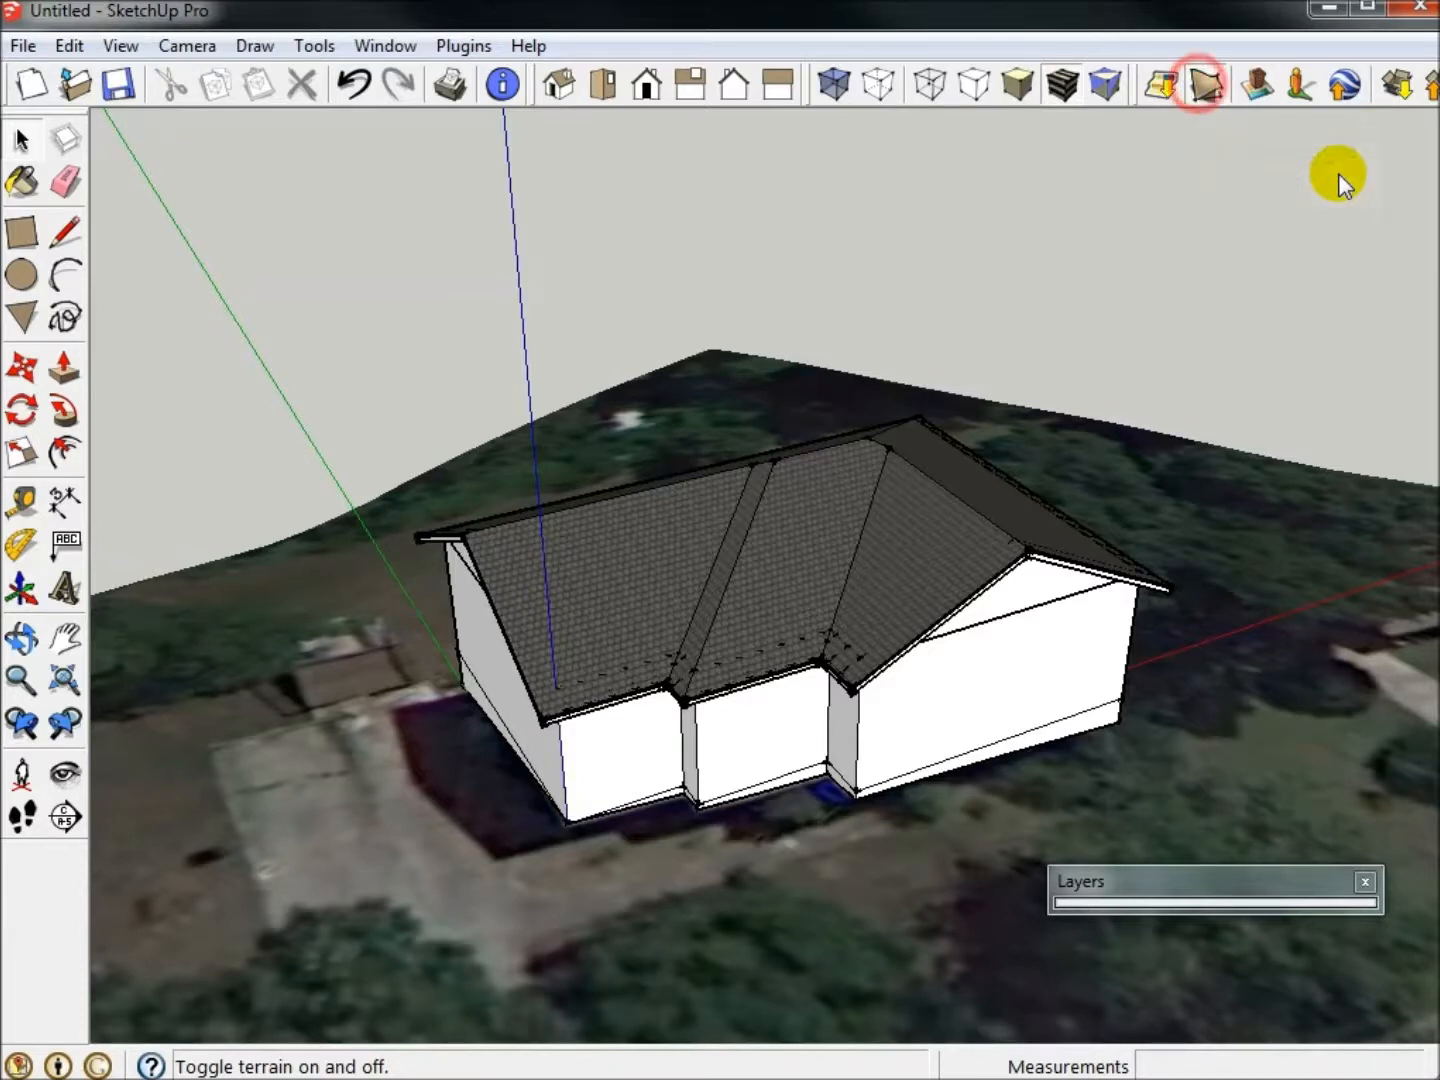
- With the 3D terrain showing, preview the model in Google Earth and dismiss the Start-Up Tip
{"action": "left_click", "coordinate": [1205, 86]}
{"action": "left_click", "coordinate": [1202, 92]}
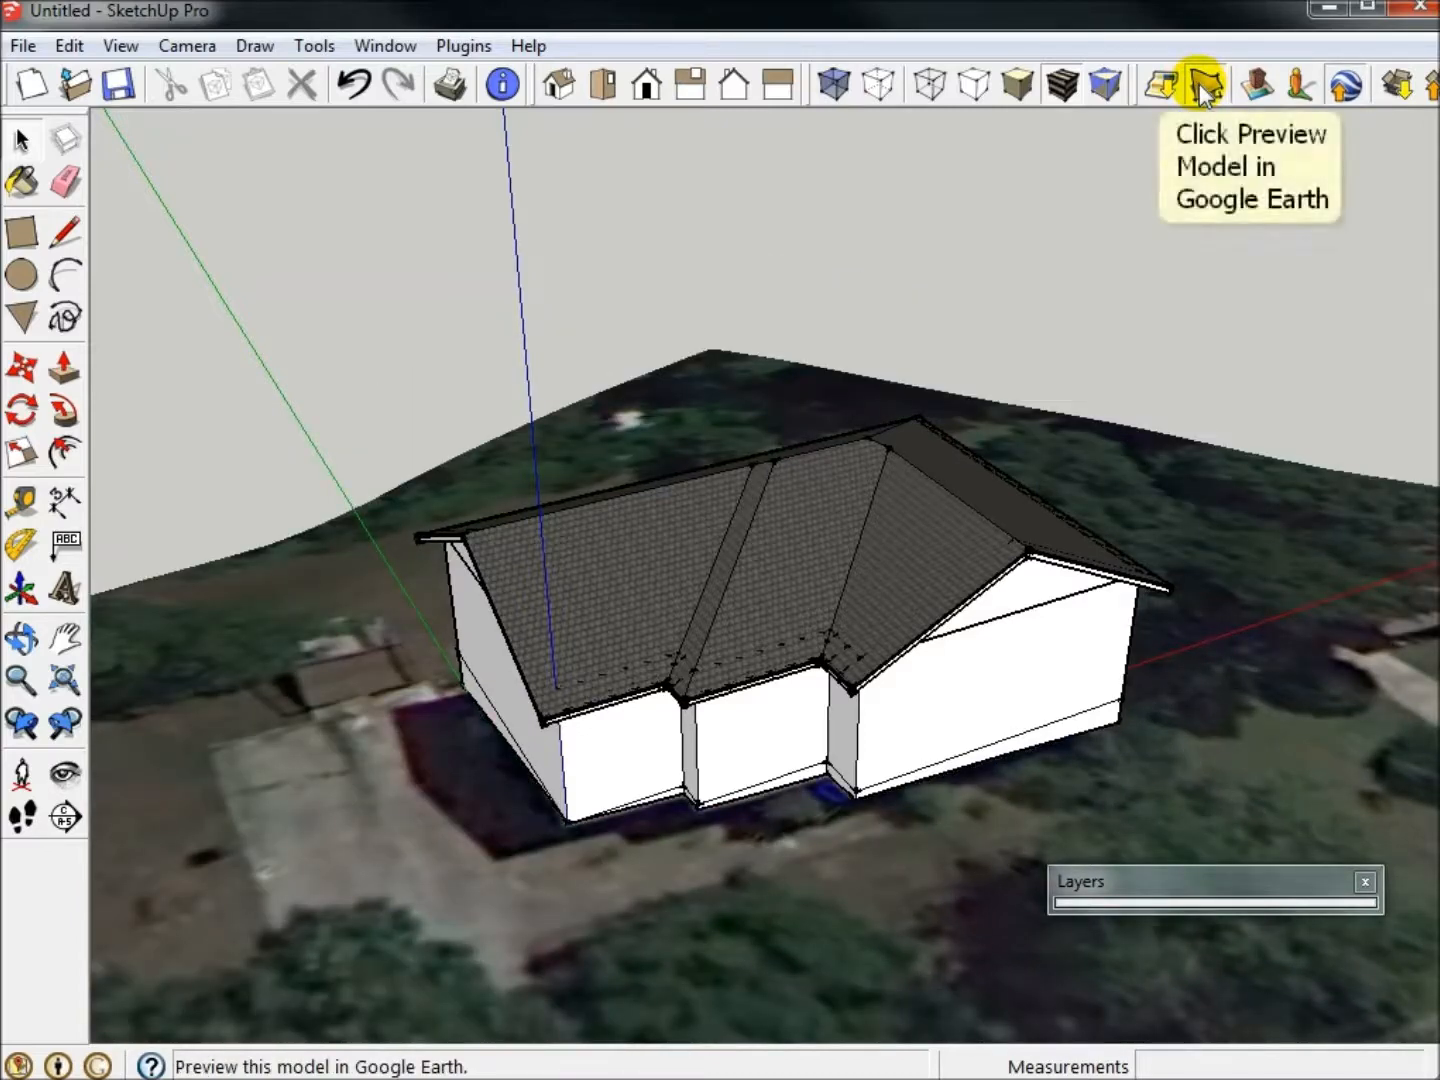
{"action": "left_click", "coordinate": [1203, 88]}
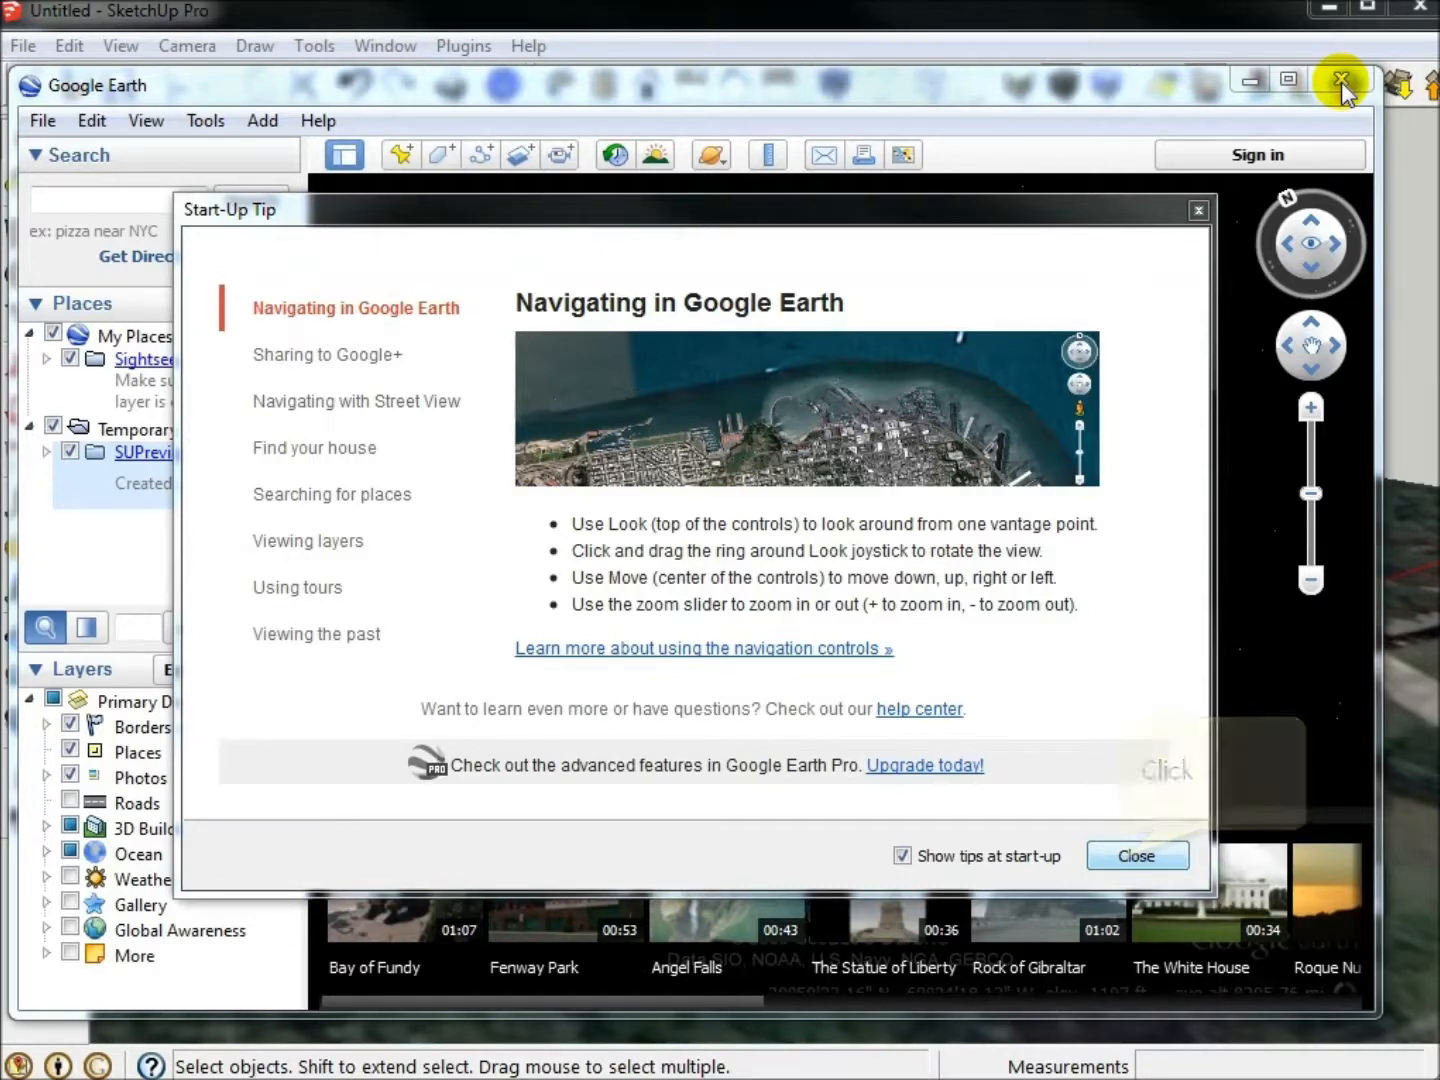
{"action": "left_click", "coordinate": [1138, 856]}
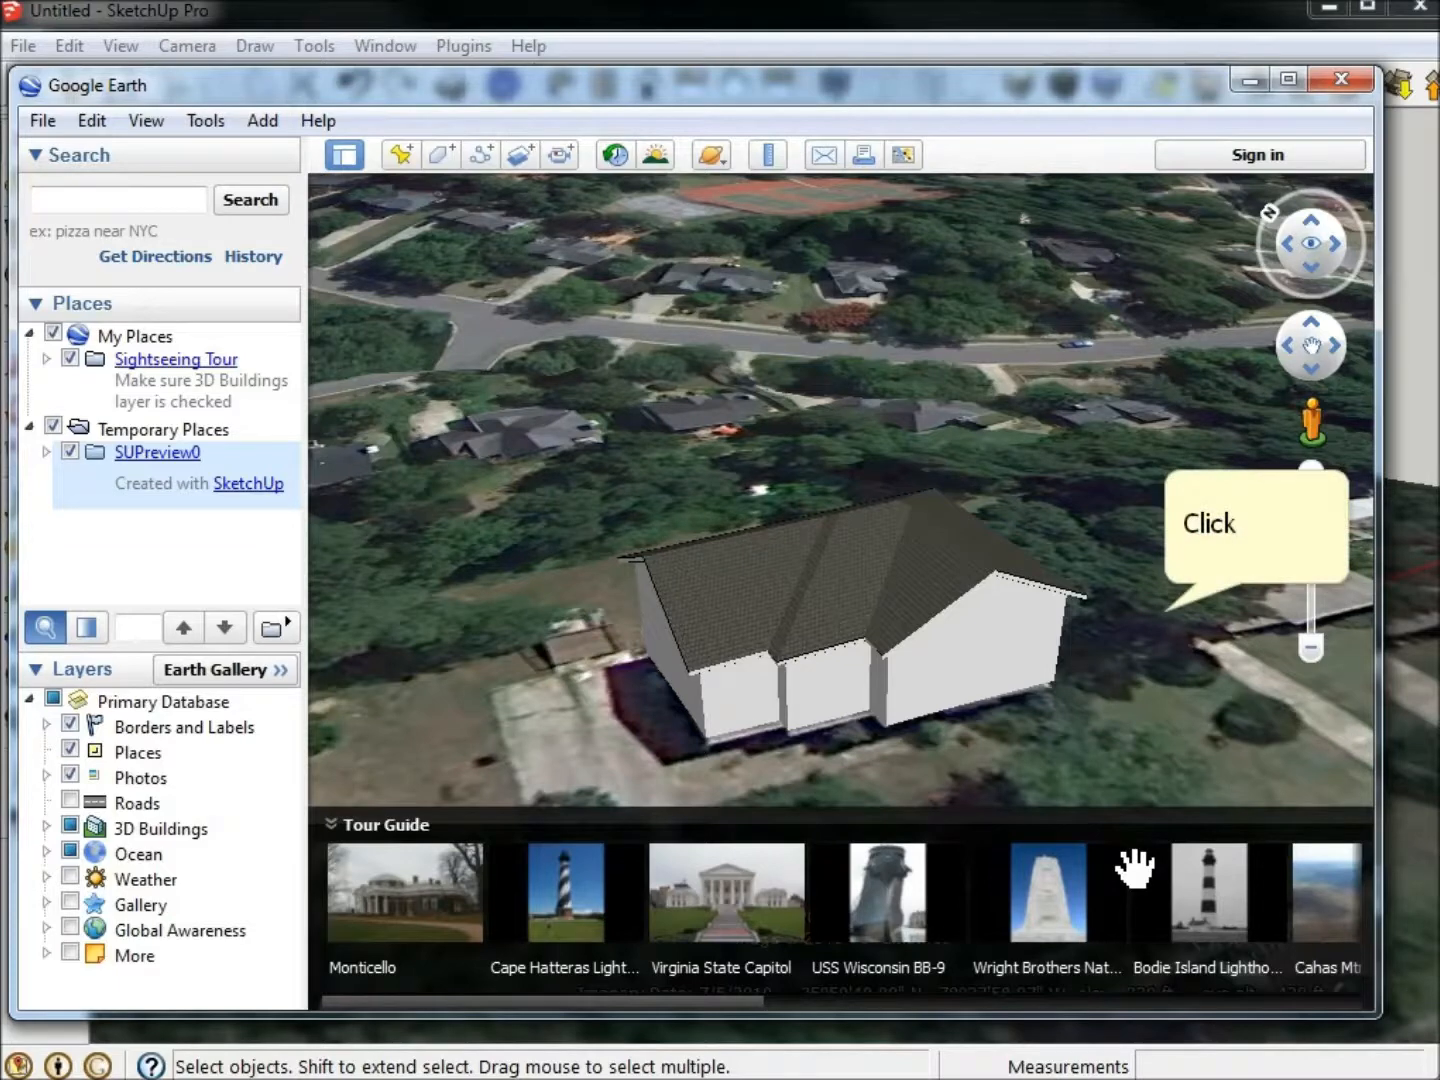
- Examine the previewed house on the Google Earth terrain from several sides, and close Google Earth, discarding the unsaved temporary places
{"action": "left_click_drag", "start_coordinate": [1166, 754], "coordinate": [1175, 620]}
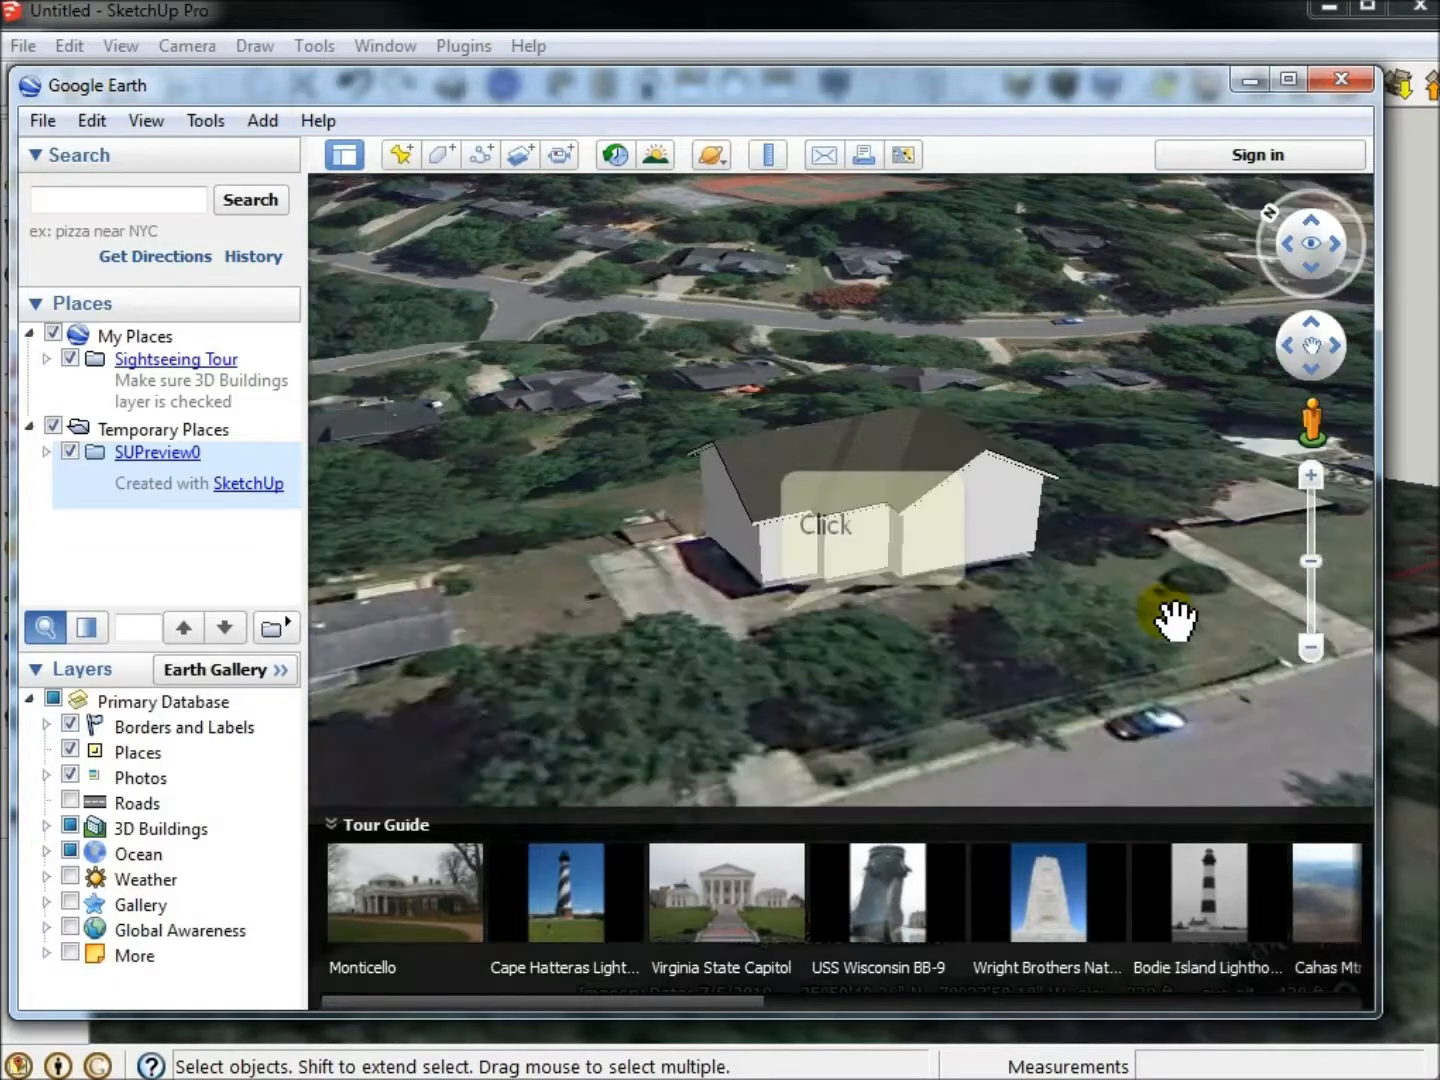
{"action": "double_click", "coordinate": [781, 613]}
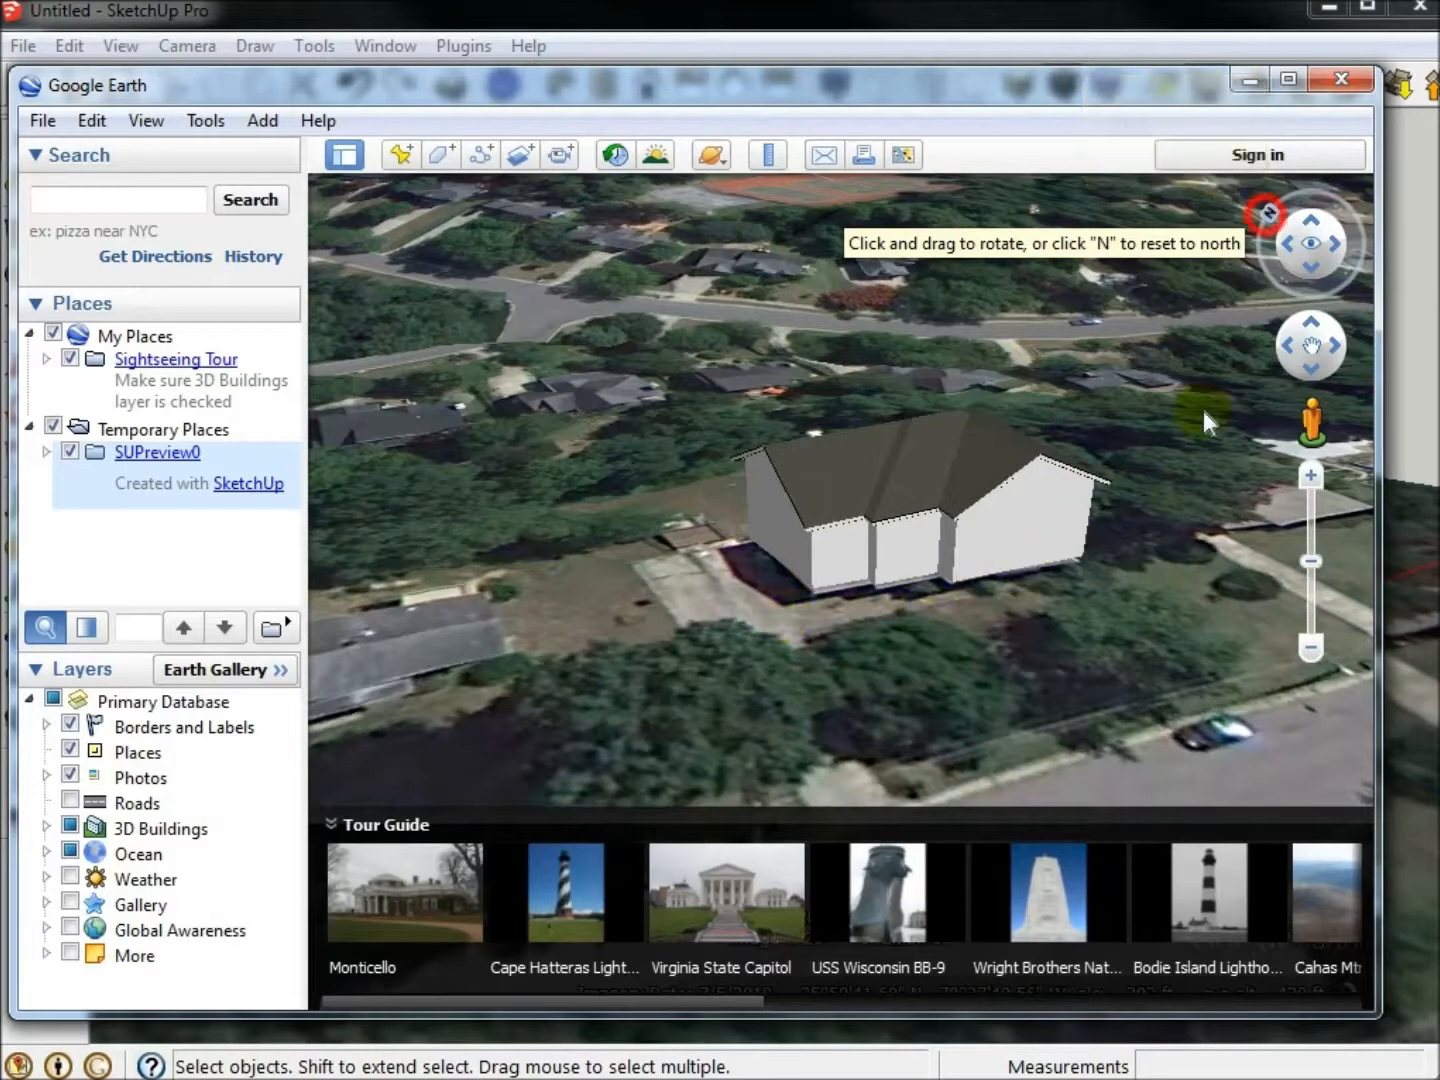
{"action": "left_click", "coordinate": [1267, 215]}
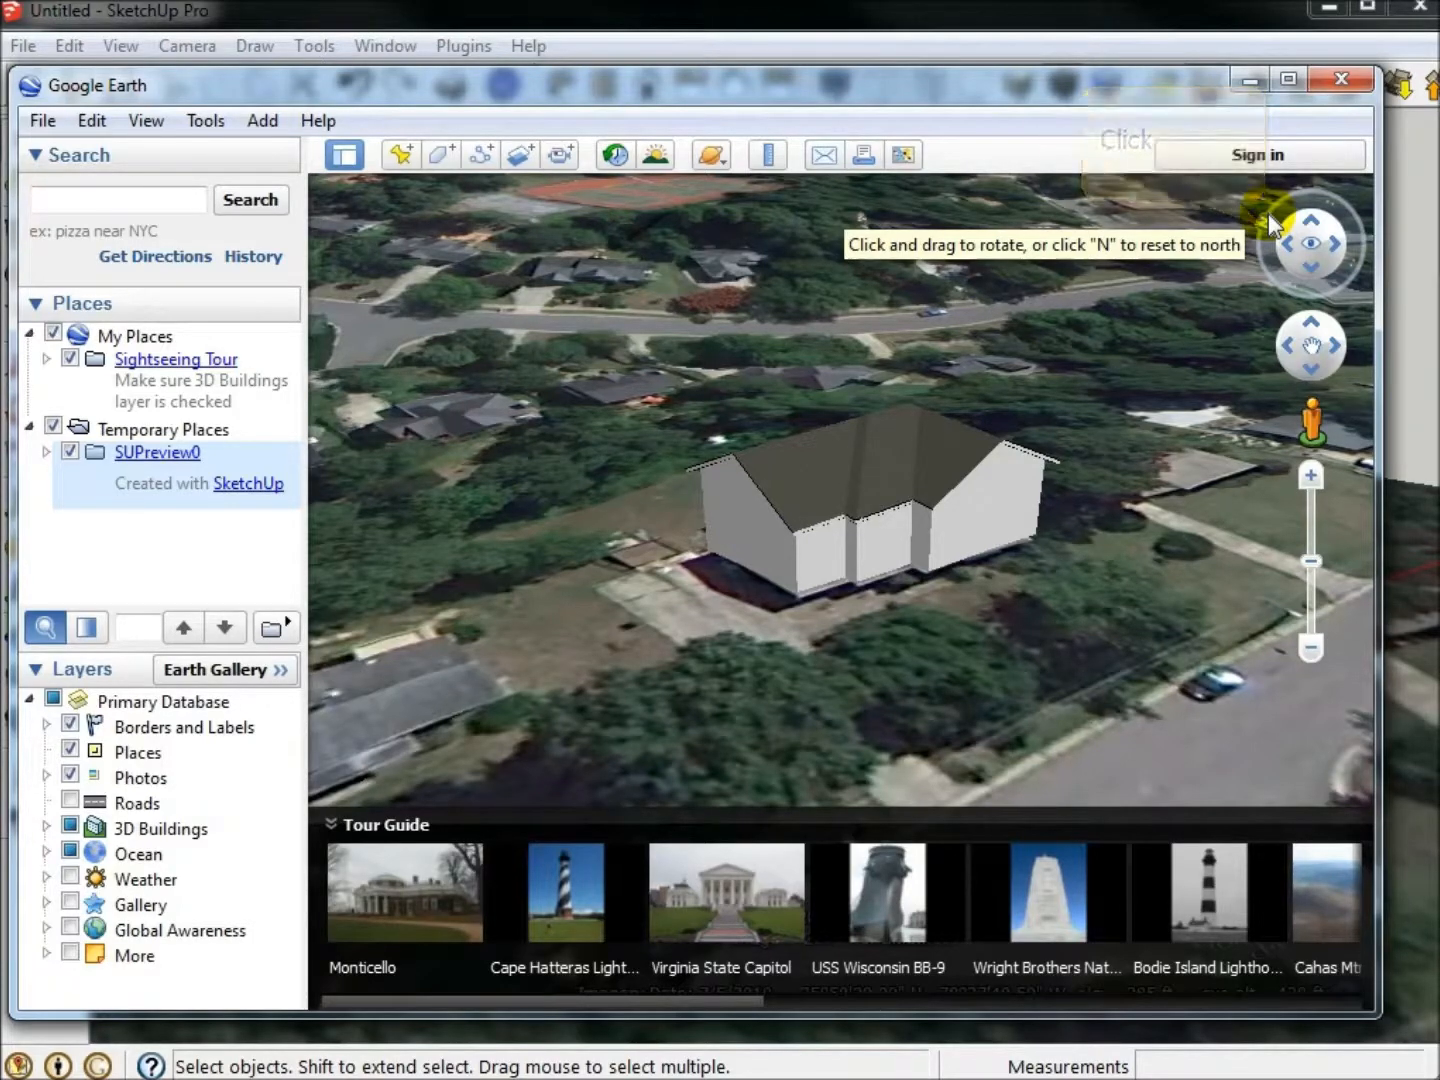
{"action": "left_click", "coordinate": [1275, 238]}
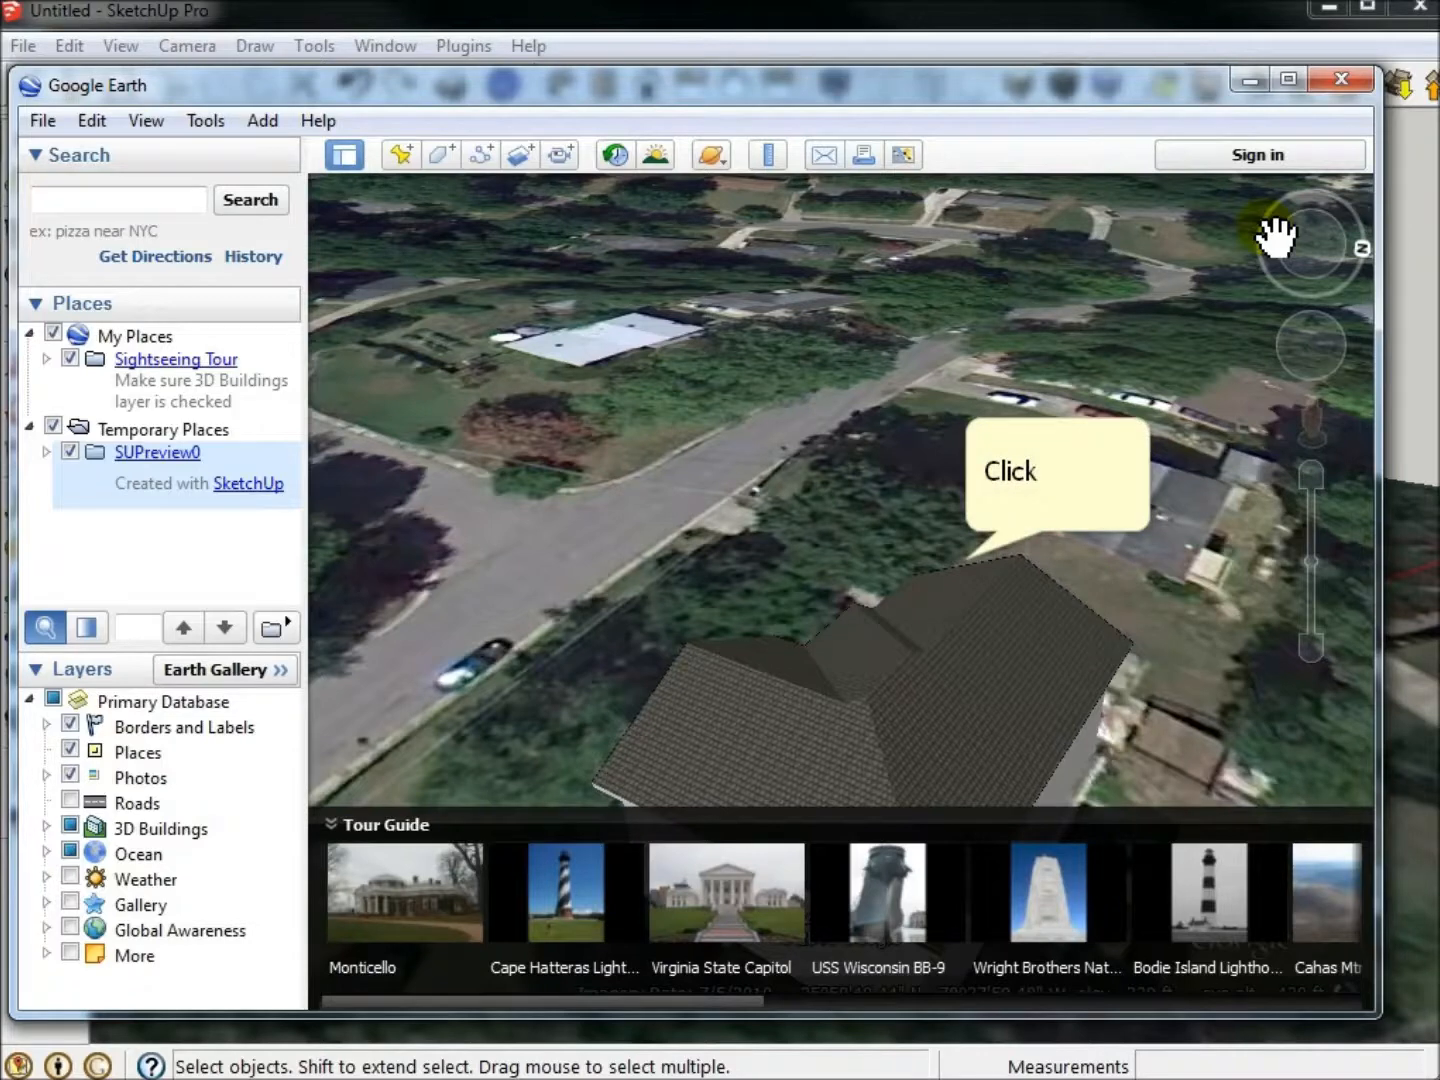
{"action": "left_click", "coordinate": [964, 554]}
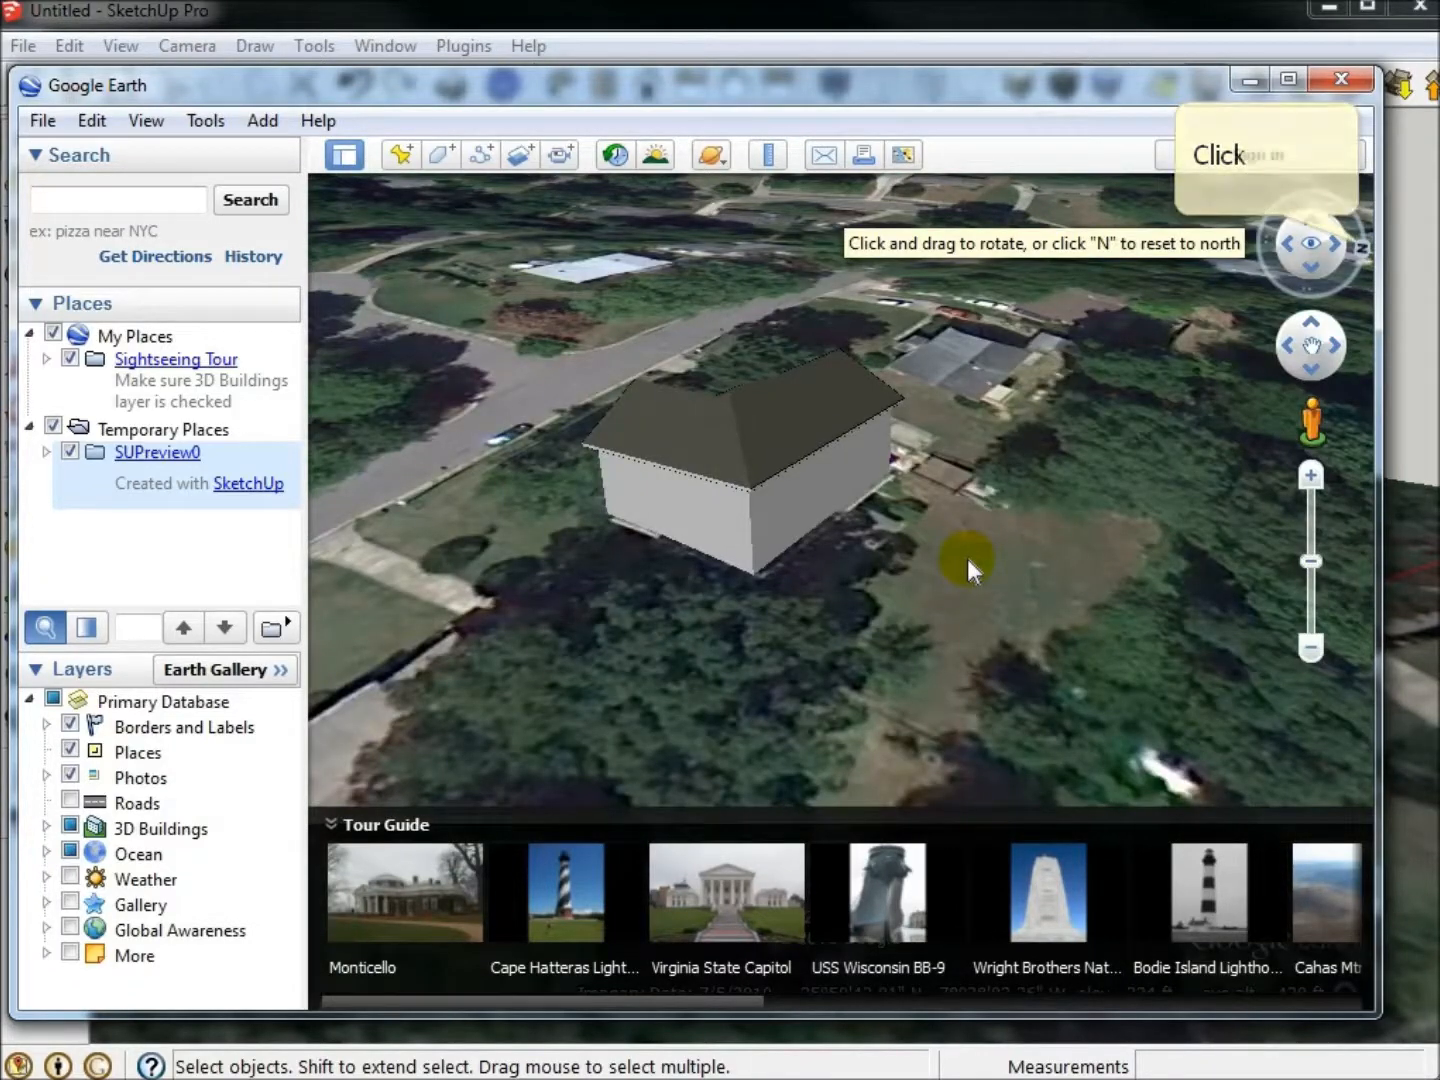
{"action": "left_click", "coordinate": [1359, 244]}
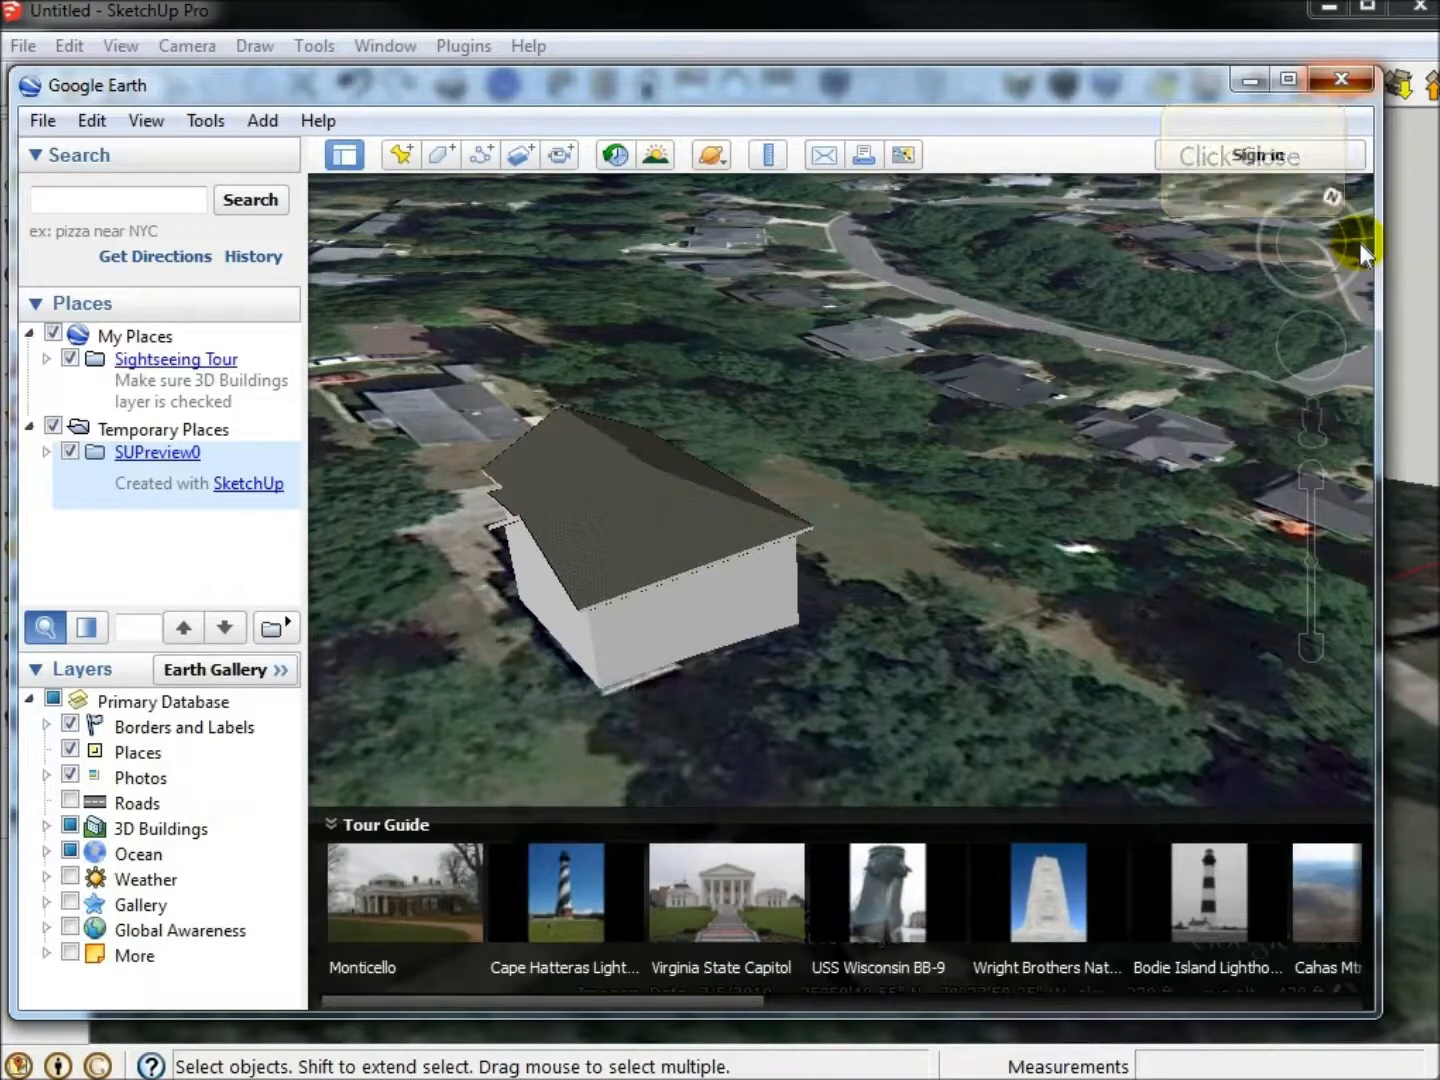
{"action": "left_click", "coordinate": [1344, 77]}
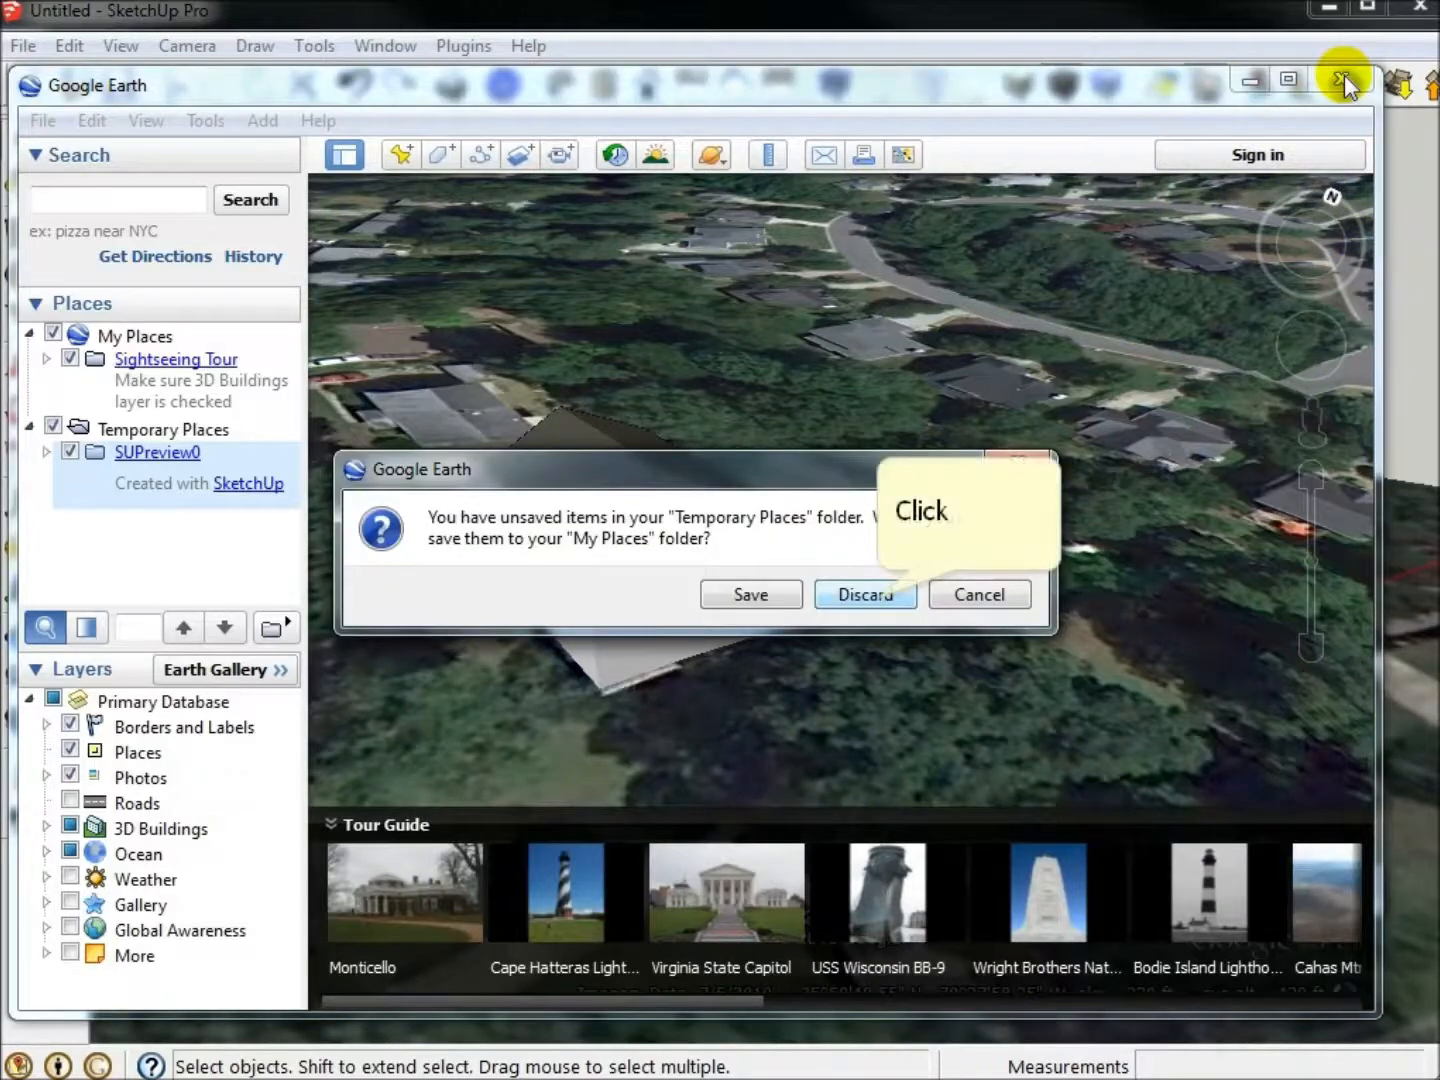
{"action": "left_click", "coordinate": [877, 599]}
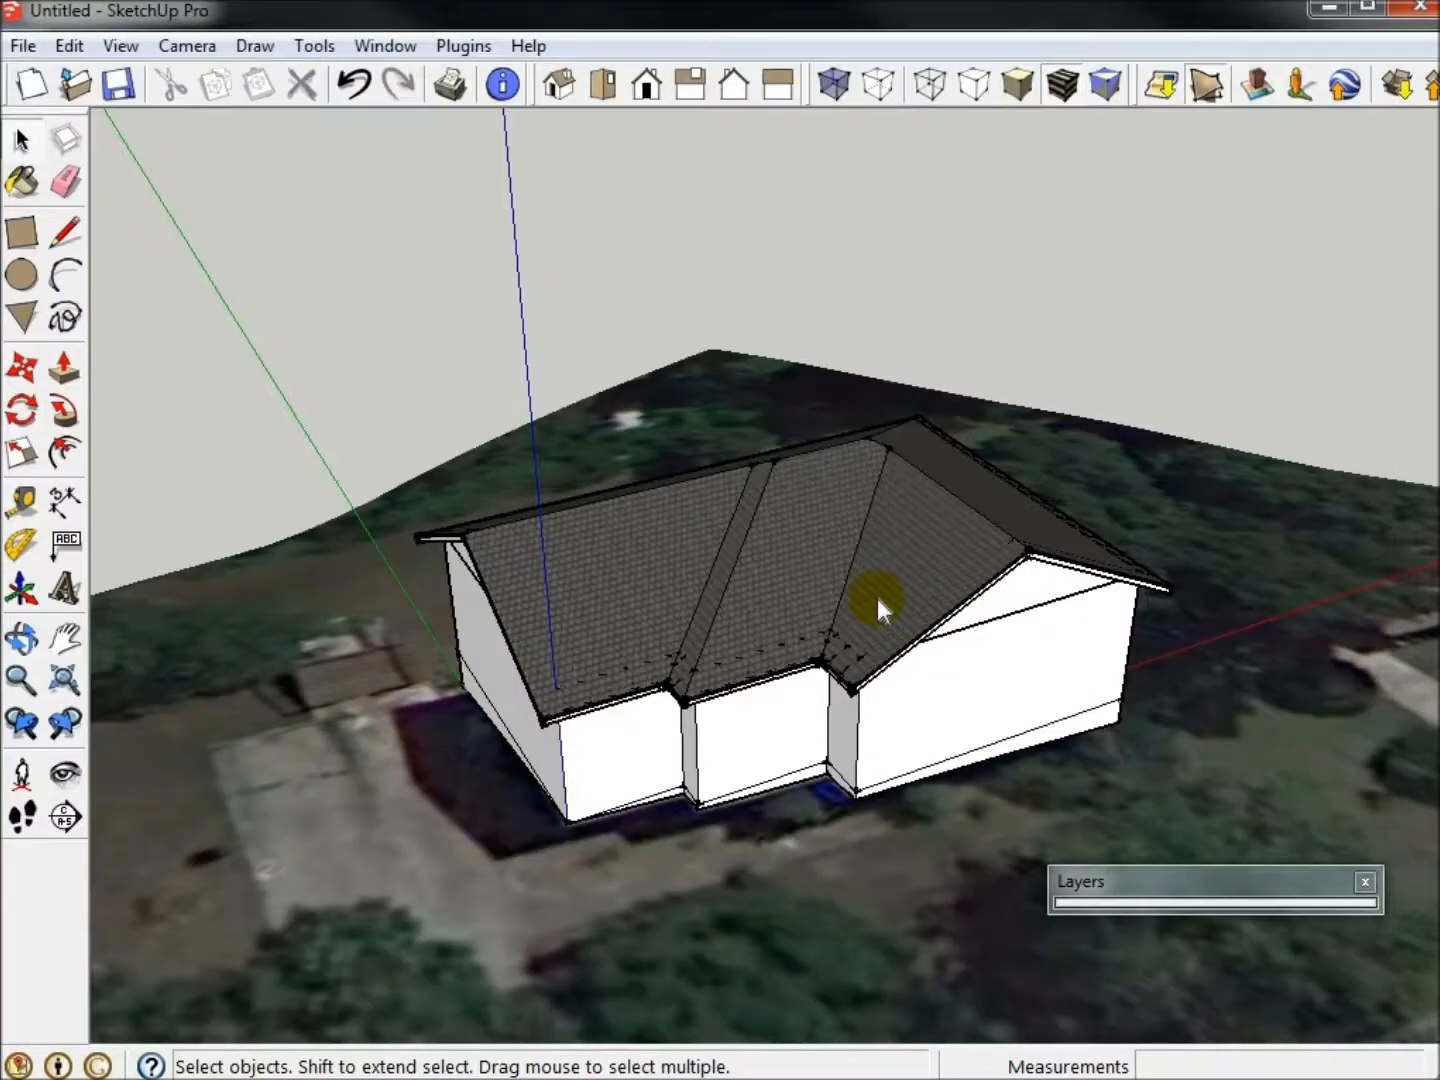